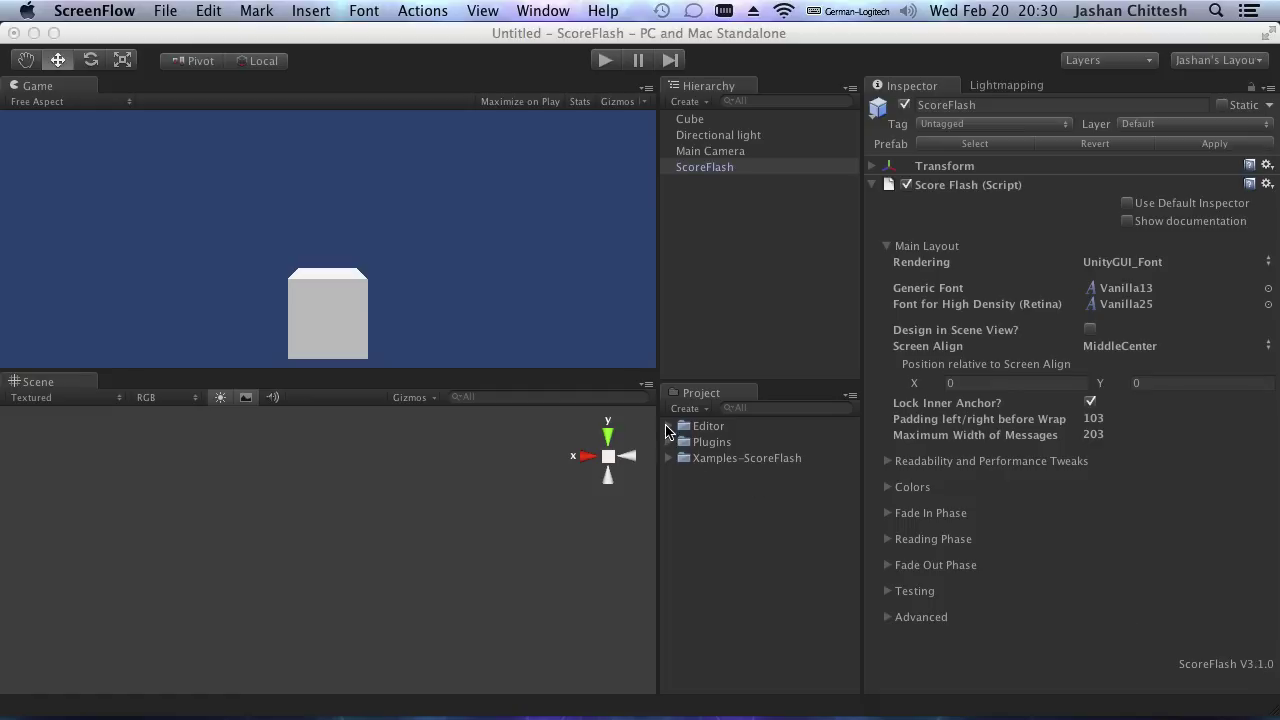
Step: Expand the Editor and Plugins folders in the Project panel
click(669, 426)
click(669, 490)
click(669, 586)
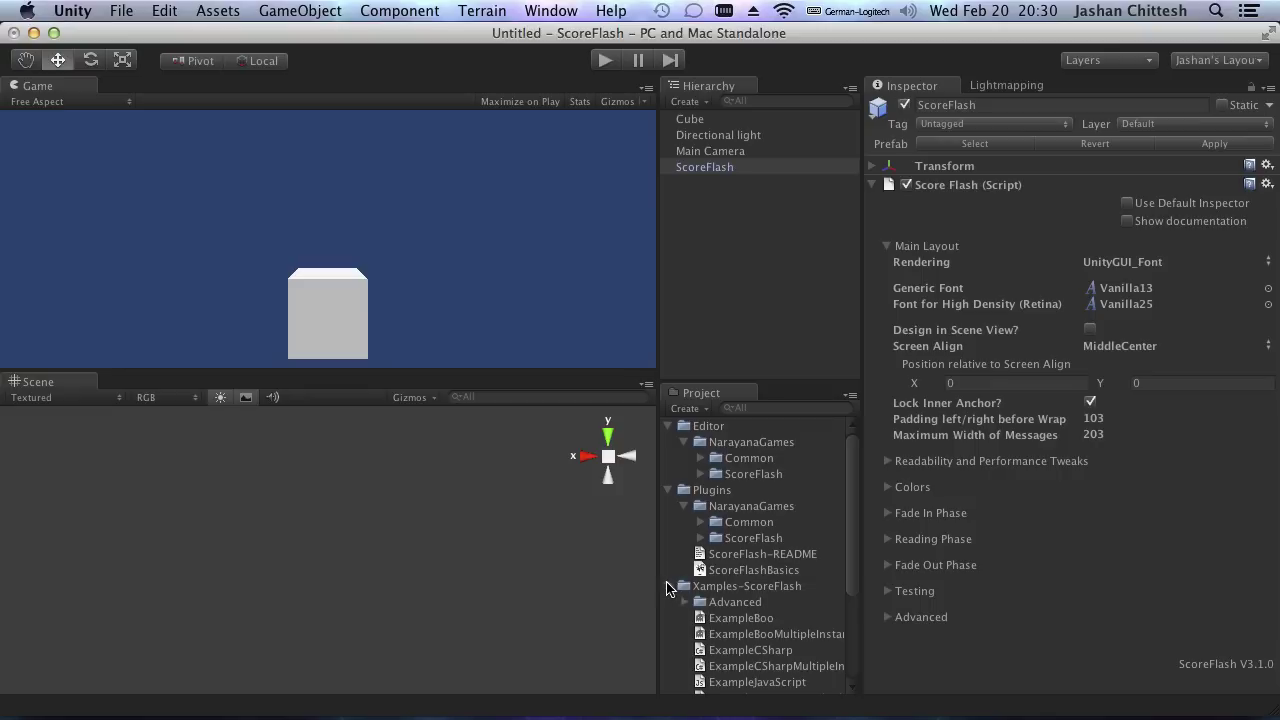
click(669, 586)
Step: Multi-select the Common and ScoreFlash folders, ScoreFlash-README, ScoreFlashBasics and Xamples-ScoreFlash
click(748, 458)
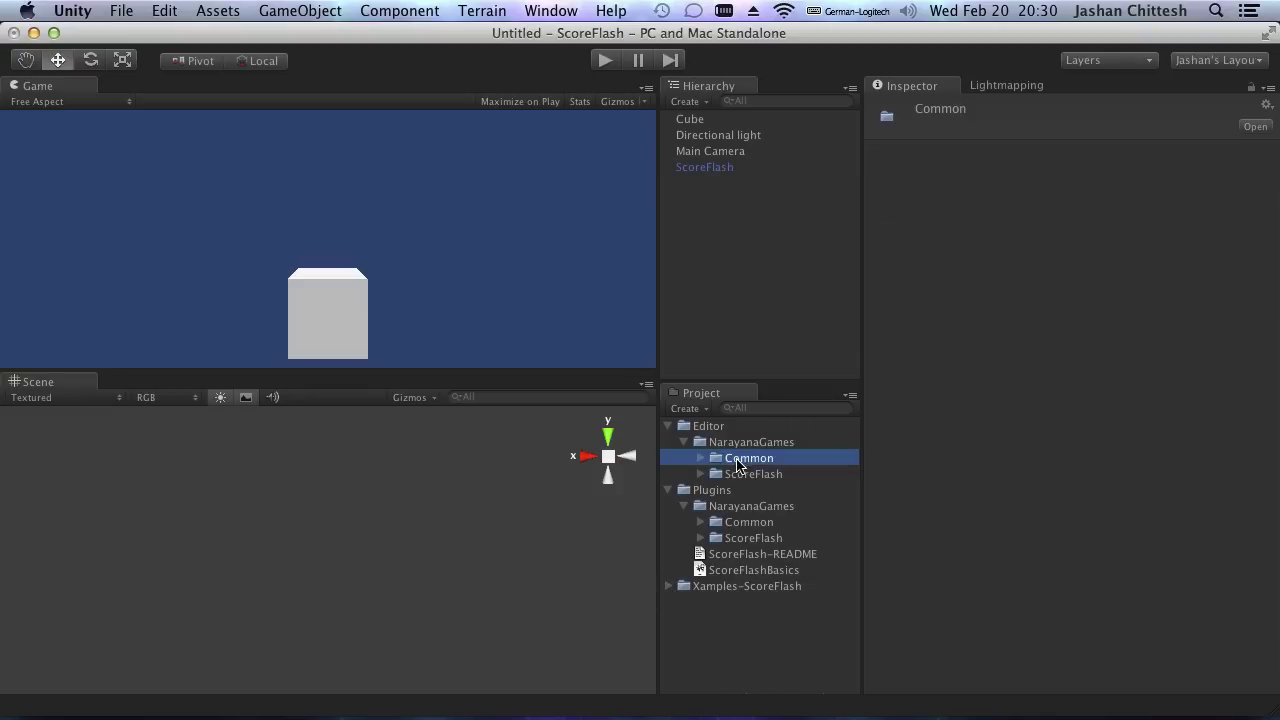
shift+click(752, 474)
super+click(736, 523)
super+click(740, 538)
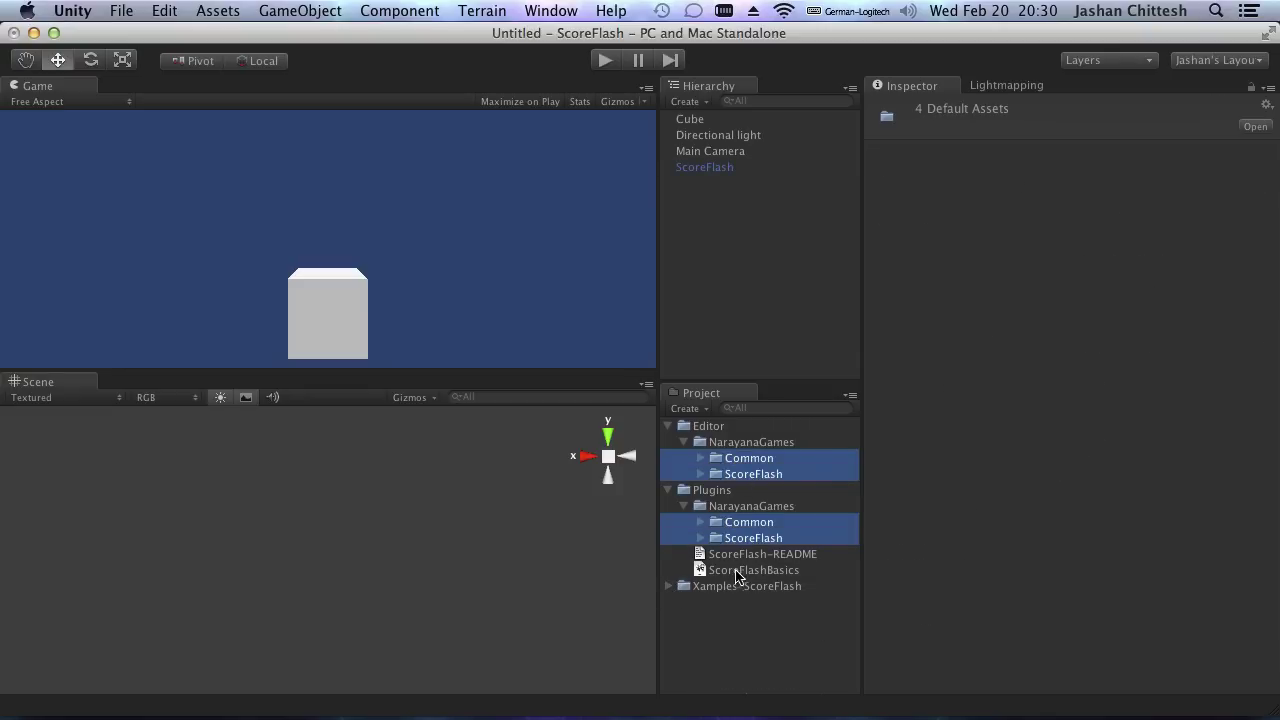
super+click(736, 554)
super+click(748, 570)
super+click(738, 588)
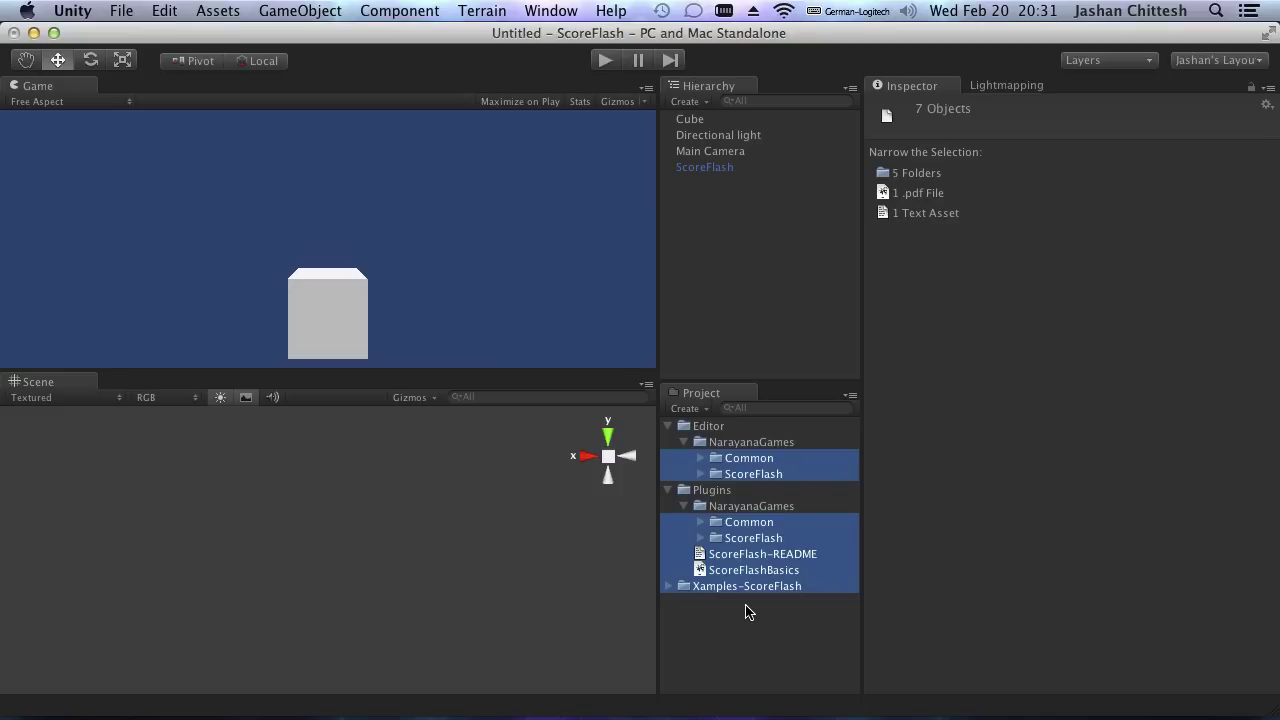
Step: Delete the selected ScoreFlash assets and reimport the ScoreFlash package
key(super+BackSpace)
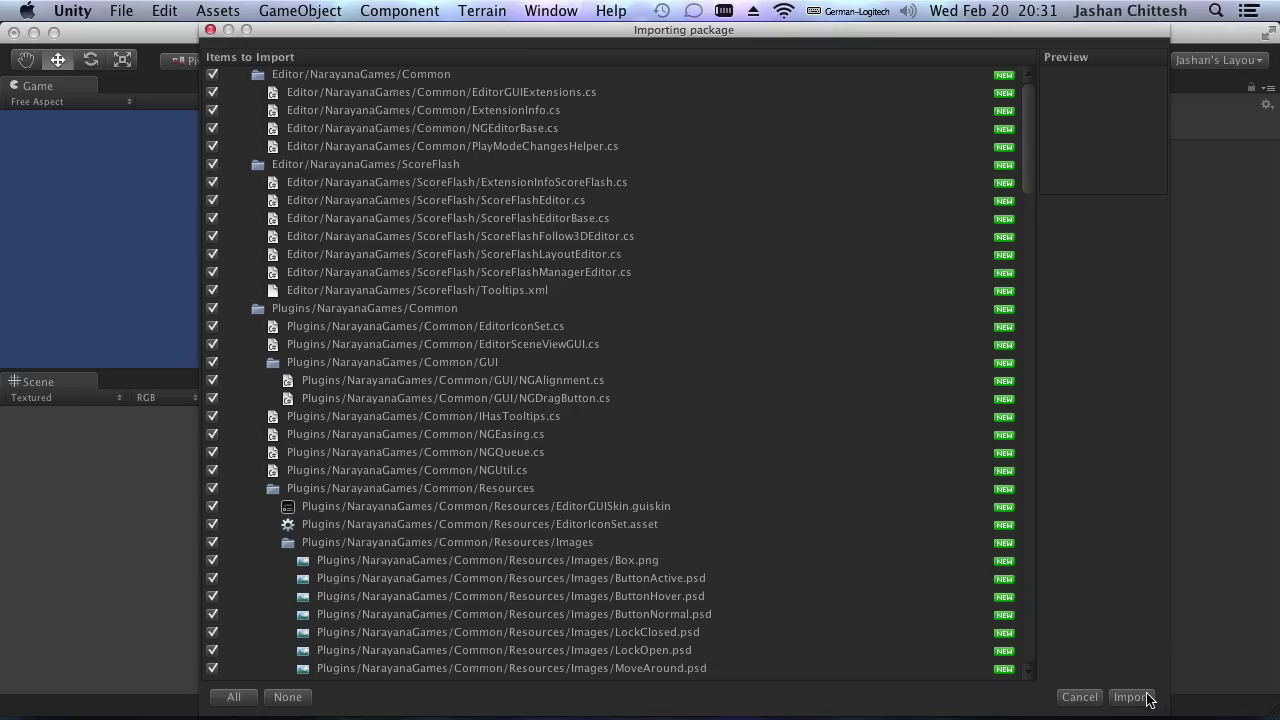
click(1133, 697)
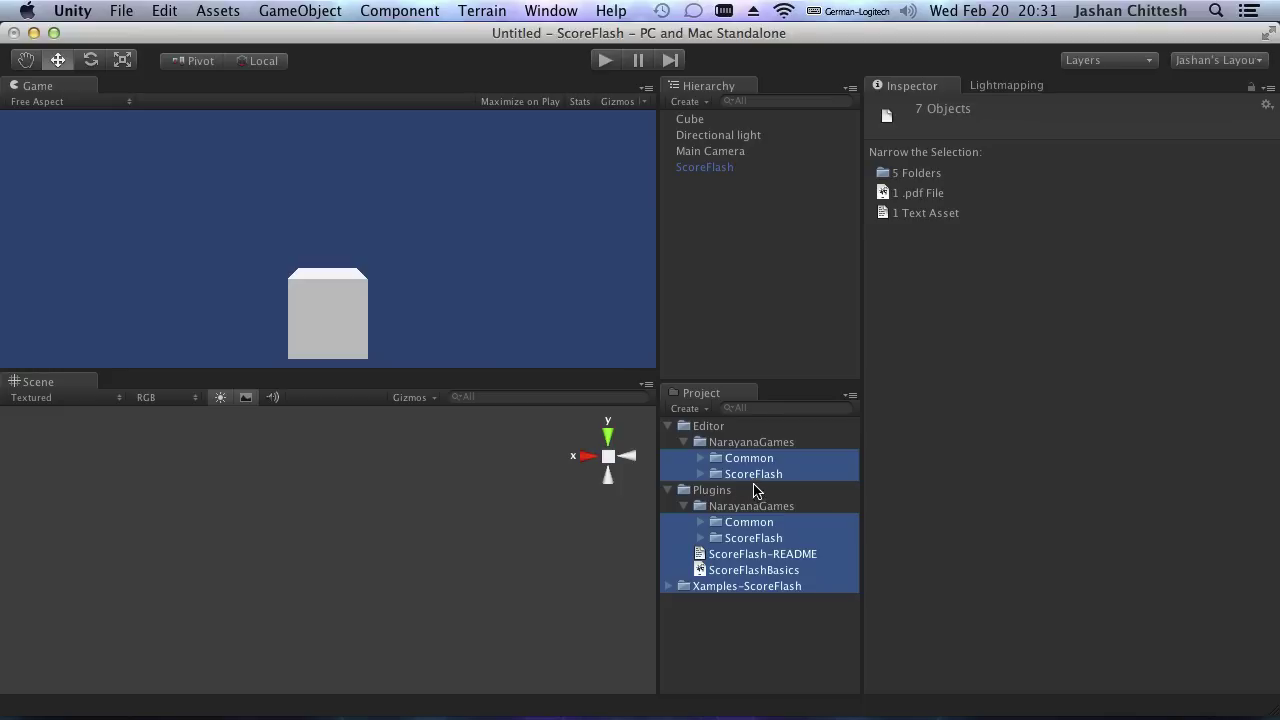
Step: Collapse the Editor and Plugins NarayanaGames folders
click(738, 443)
click(754, 506)
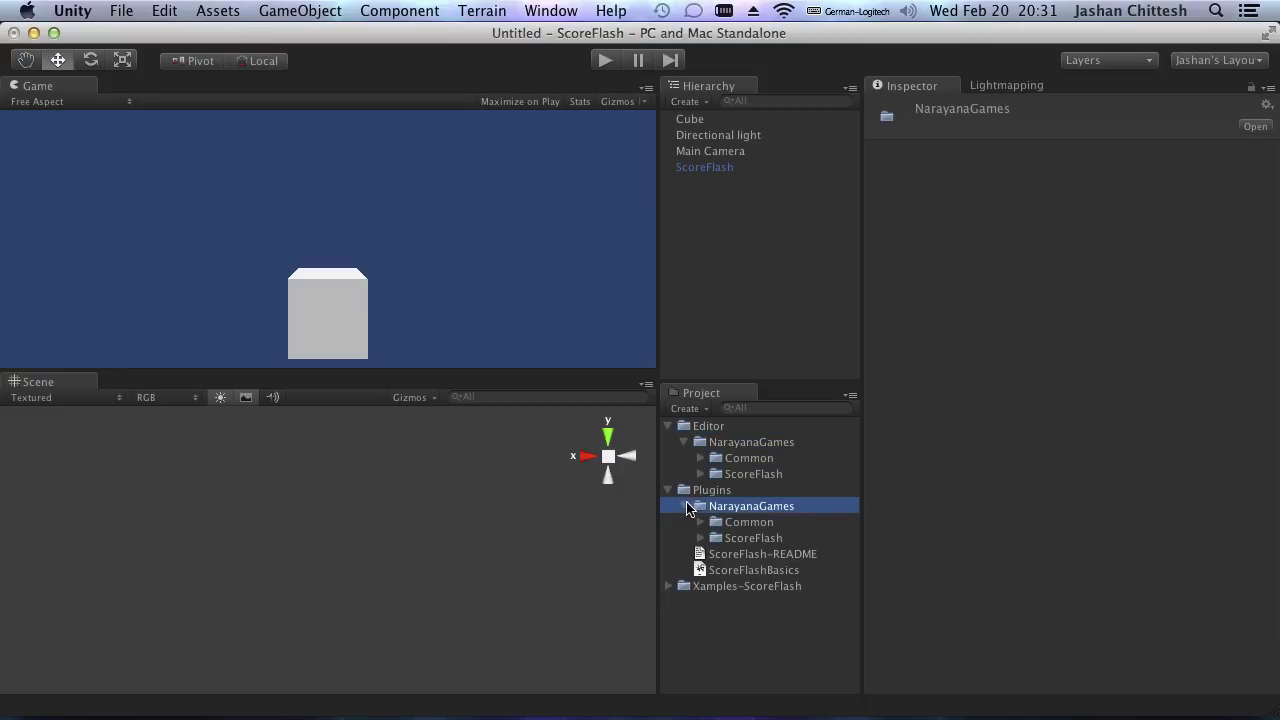
click(687, 505)
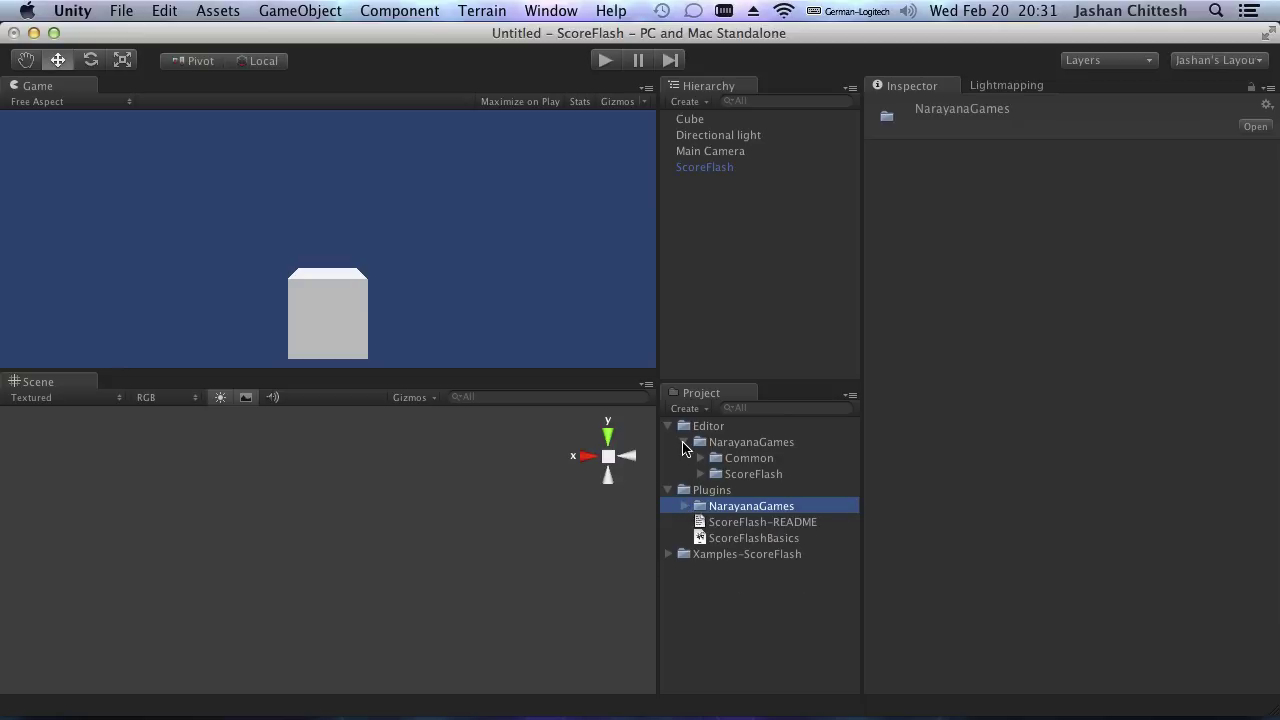
click(685, 442)
Step: Select ScoreFlash and review its Main Layout field tooltips in the Inspector
click(714, 168)
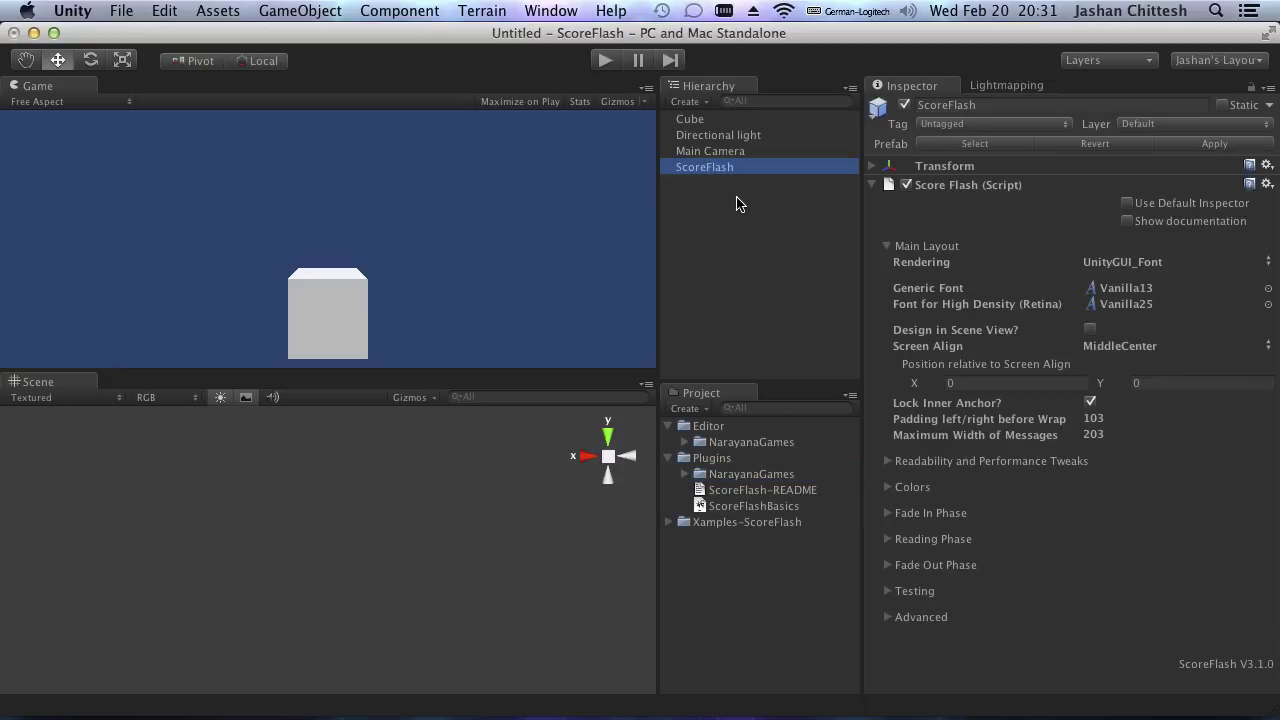
mouse_move(942, 262)
mouse_move(922, 290)
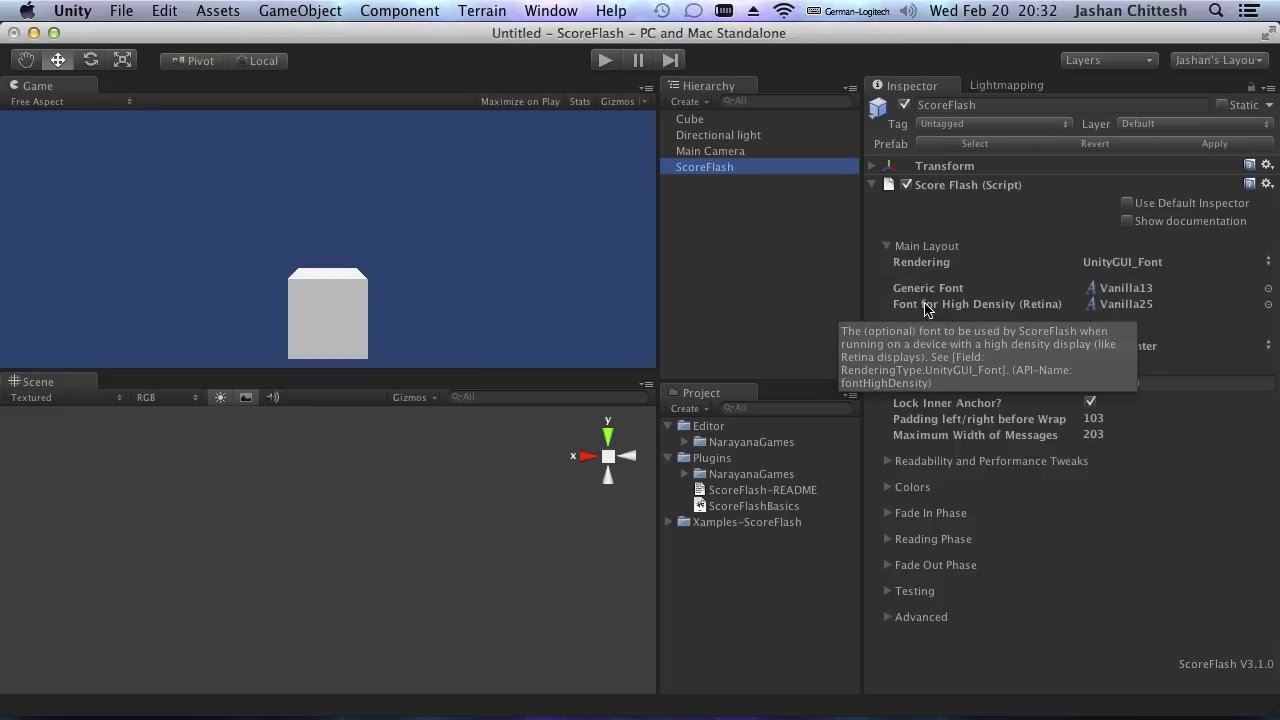
mouse_move(922, 348)
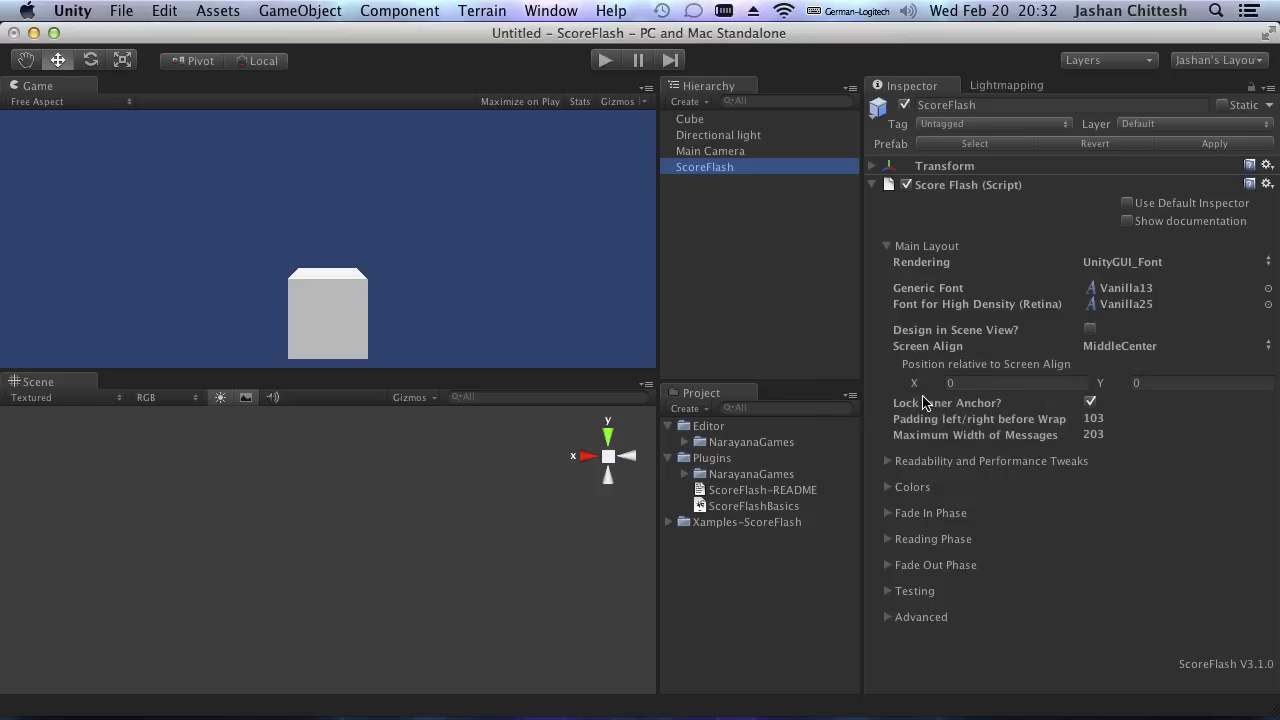
mouse_move(915, 425)
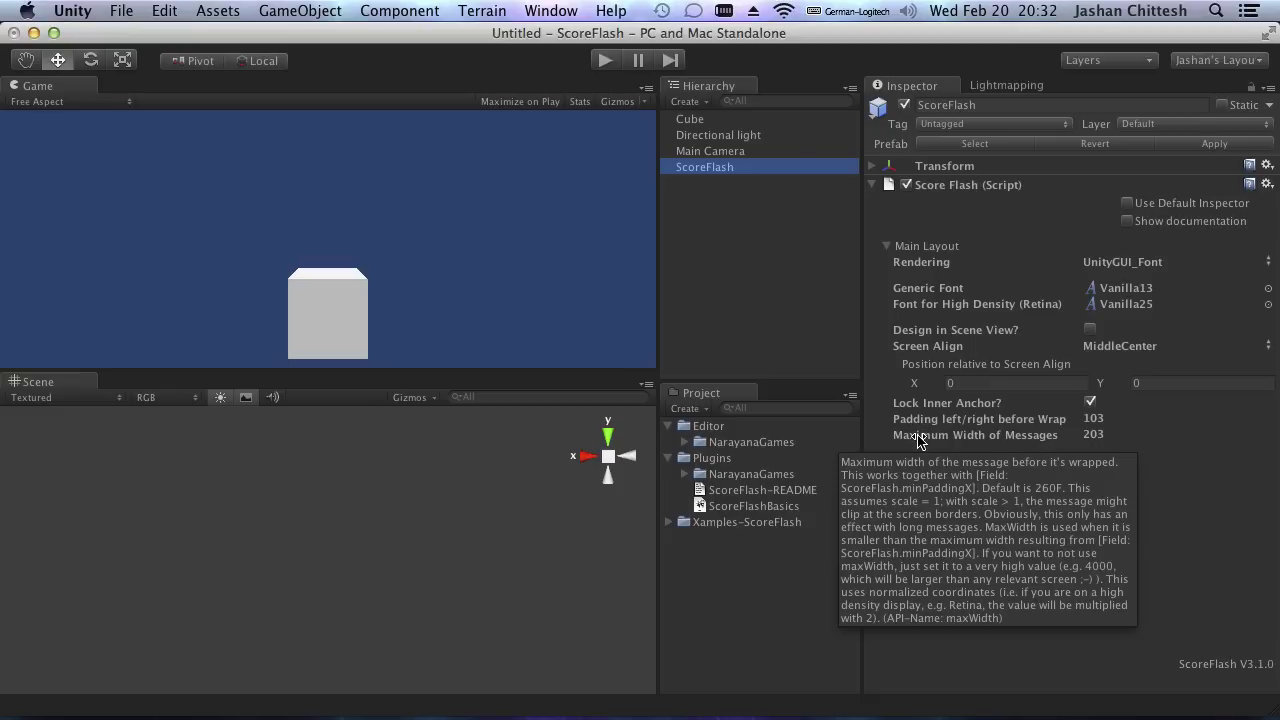
click(889, 248)
click(889, 248)
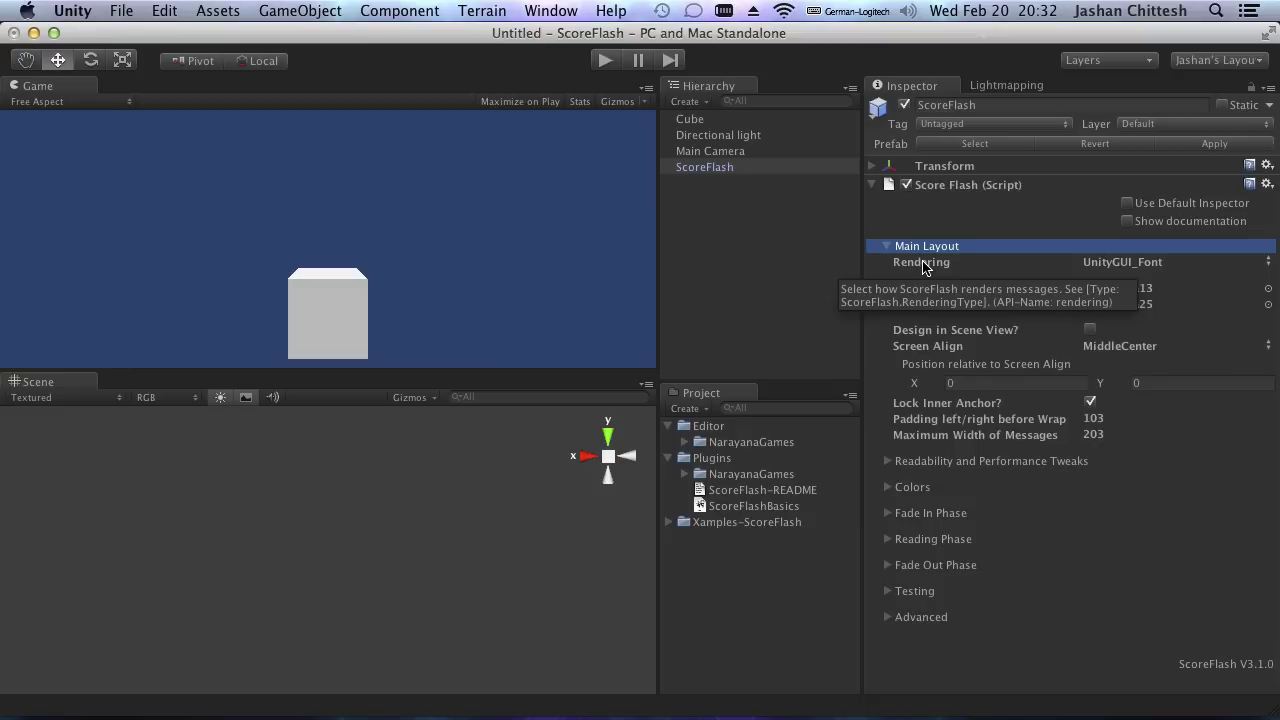
Step: Enable Show documentation on Score Flash (Script) and scroll through the field docs
click(1127, 221)
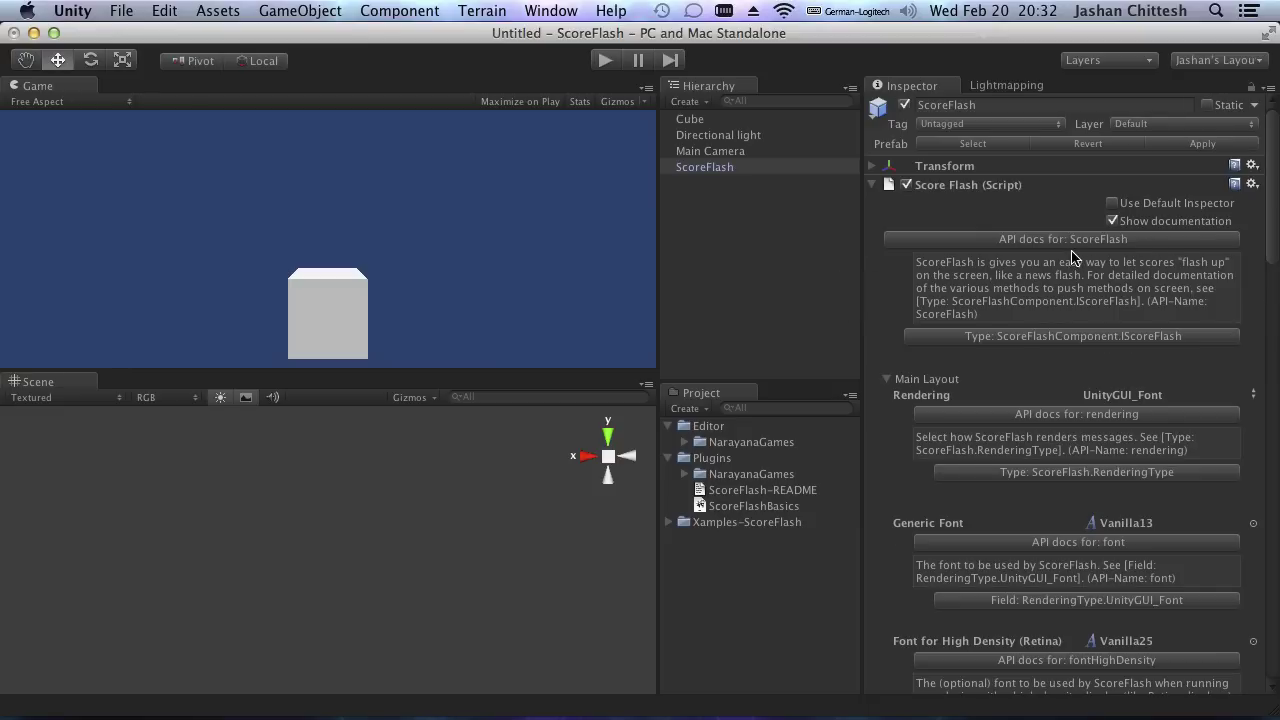
scroll(1115, 282, down, 10)
scroll(1115, 280, down, 20)
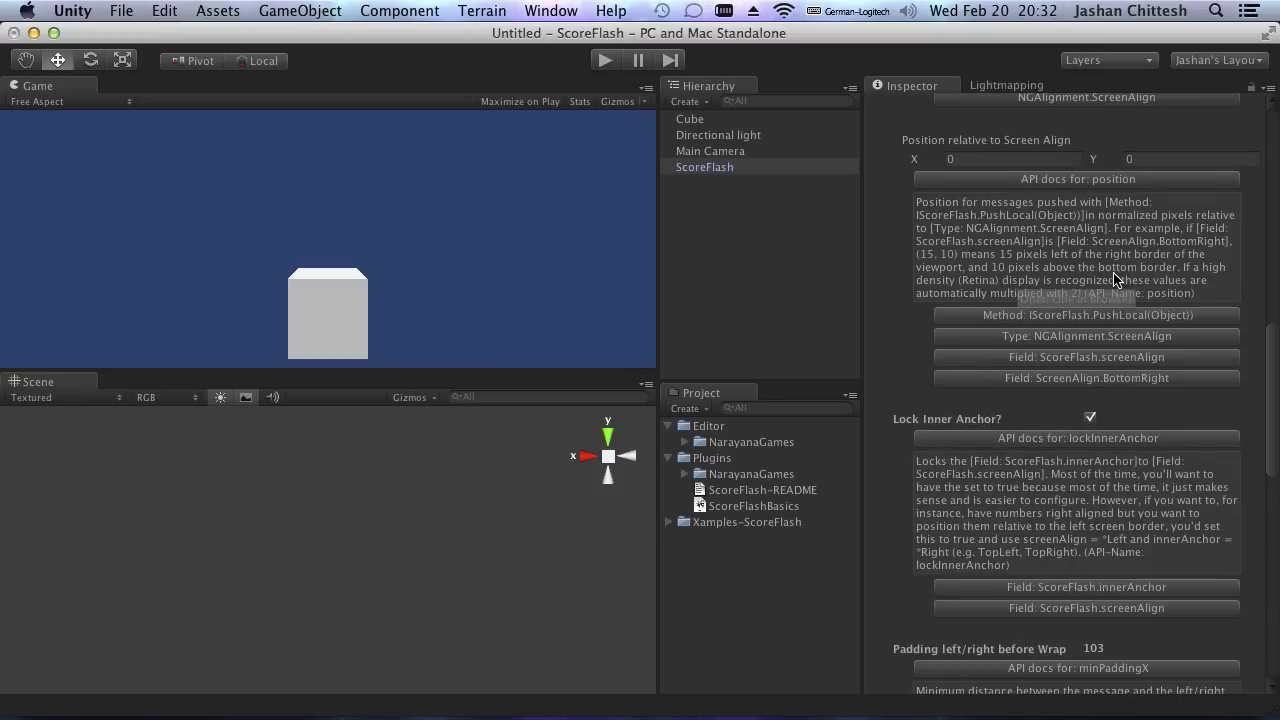
scroll(1115, 278, down, 5)
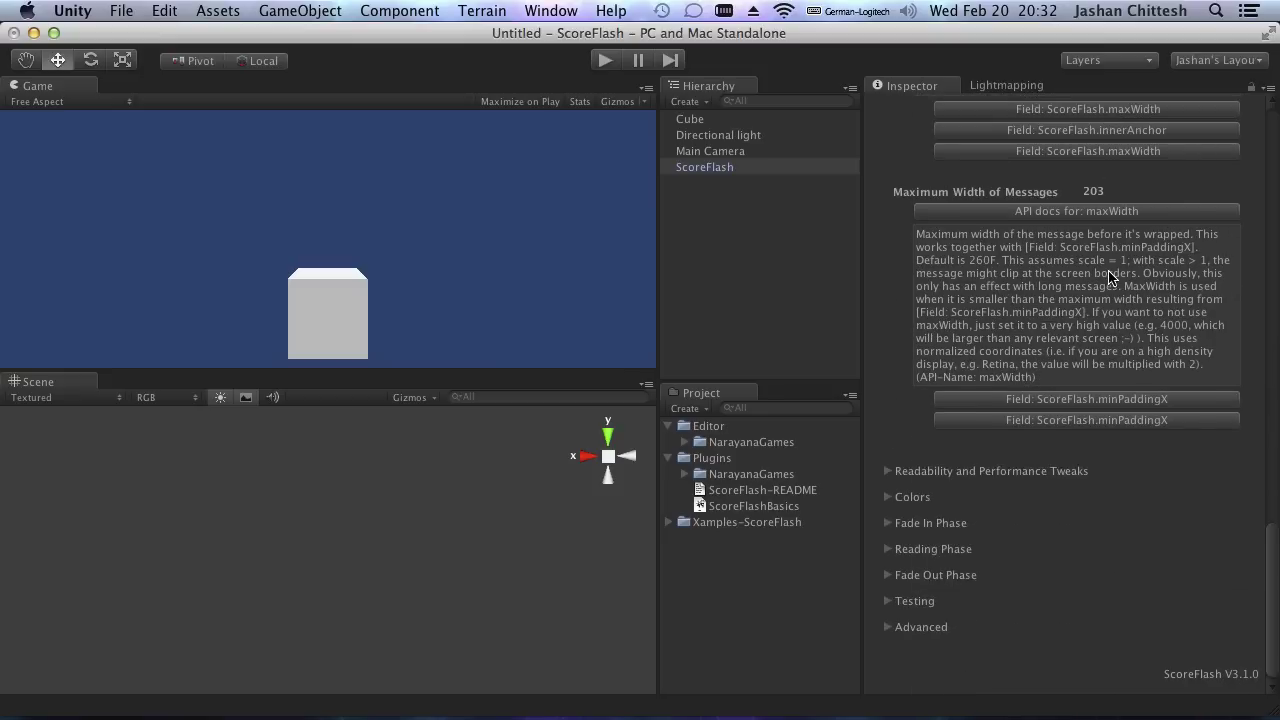
scroll(1110, 274, up, 20)
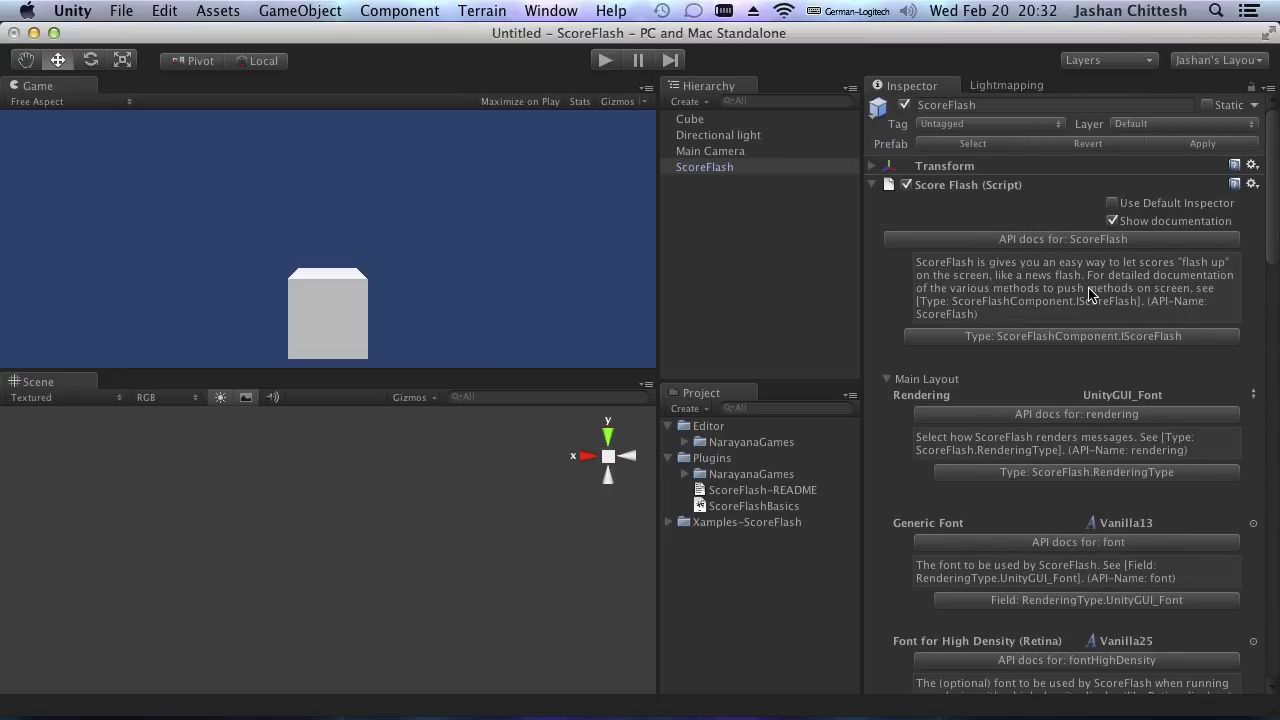
scroll(1105, 295, down, 2)
scroll(1107, 298, down, 2)
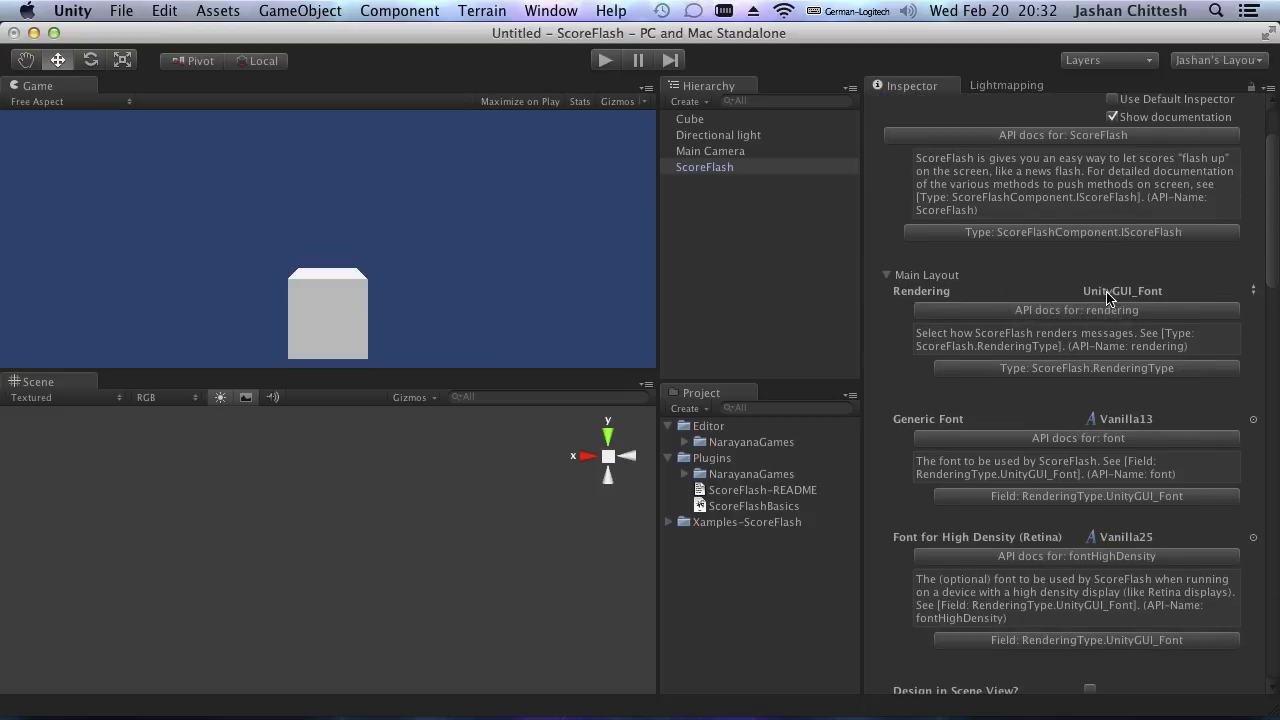
click(1068, 370)
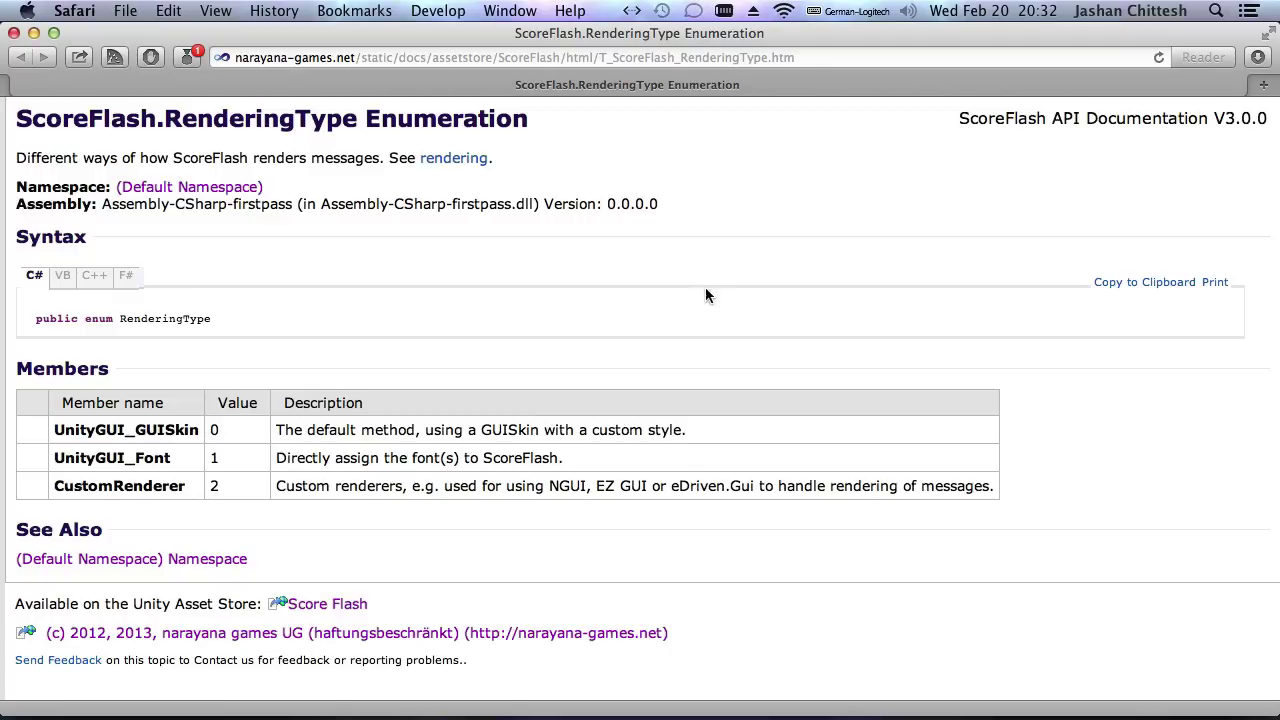
click(14, 33)
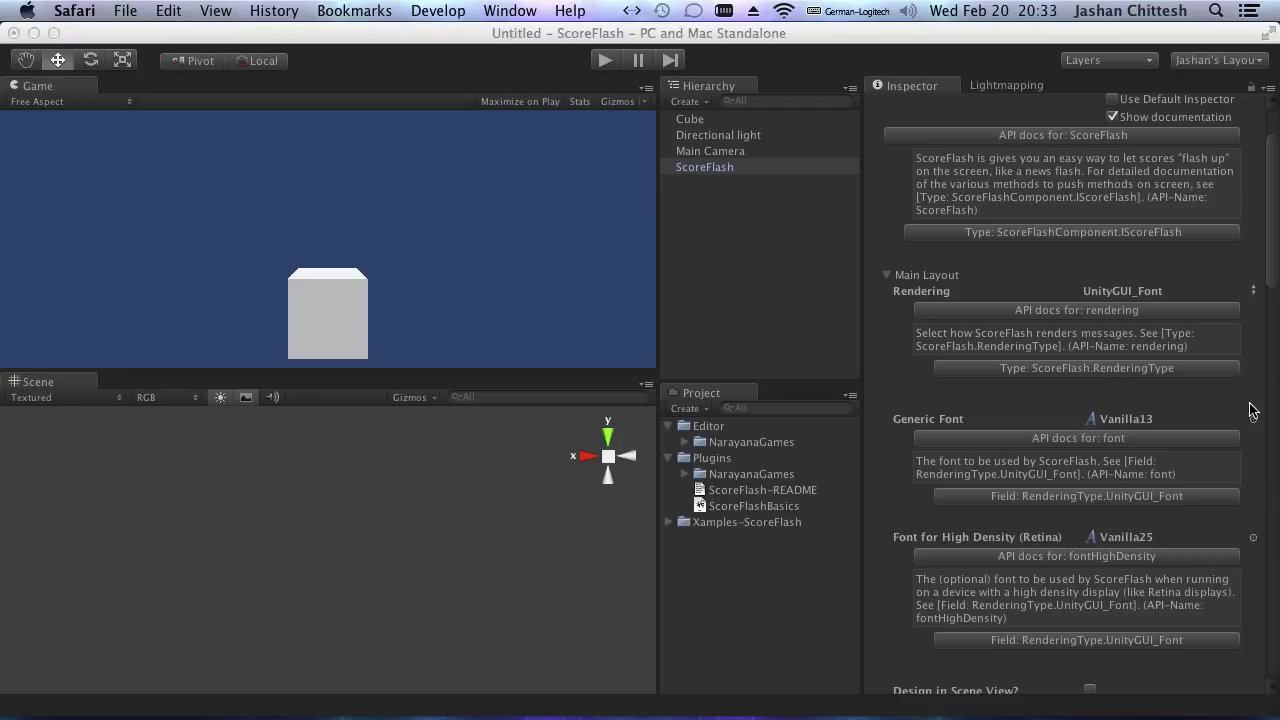
Step: Hide the Score Flash documentation and browse Screen Align options, keeping MiddleCenter
scroll(1048, 303, down, 3)
scroll(1048, 303, up, 5)
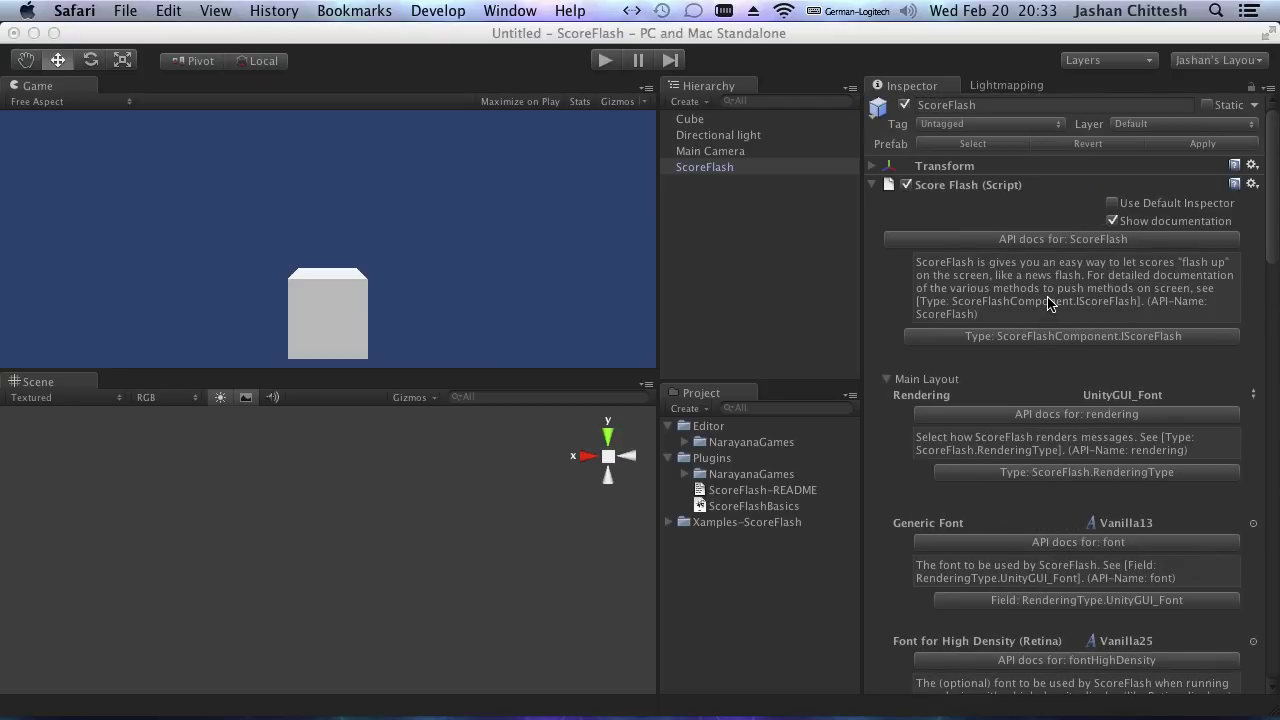
click(1113, 221)
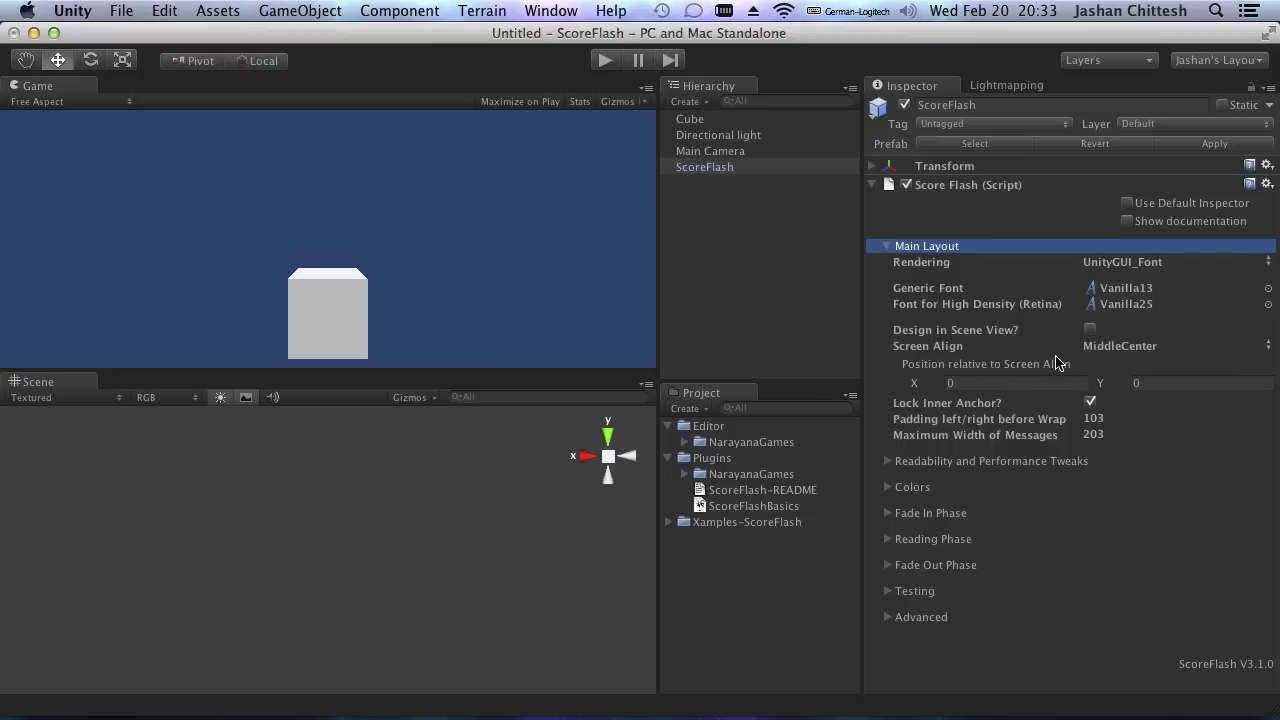
click(1118, 346)
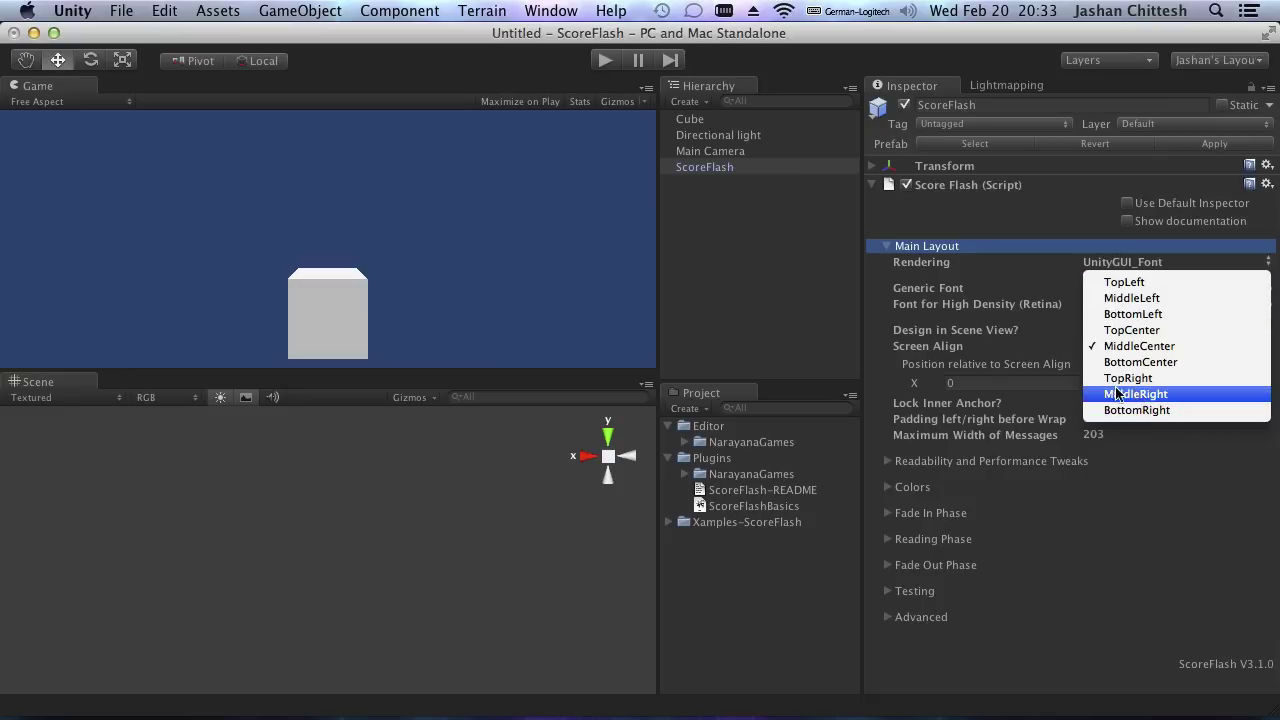
click(920, 261)
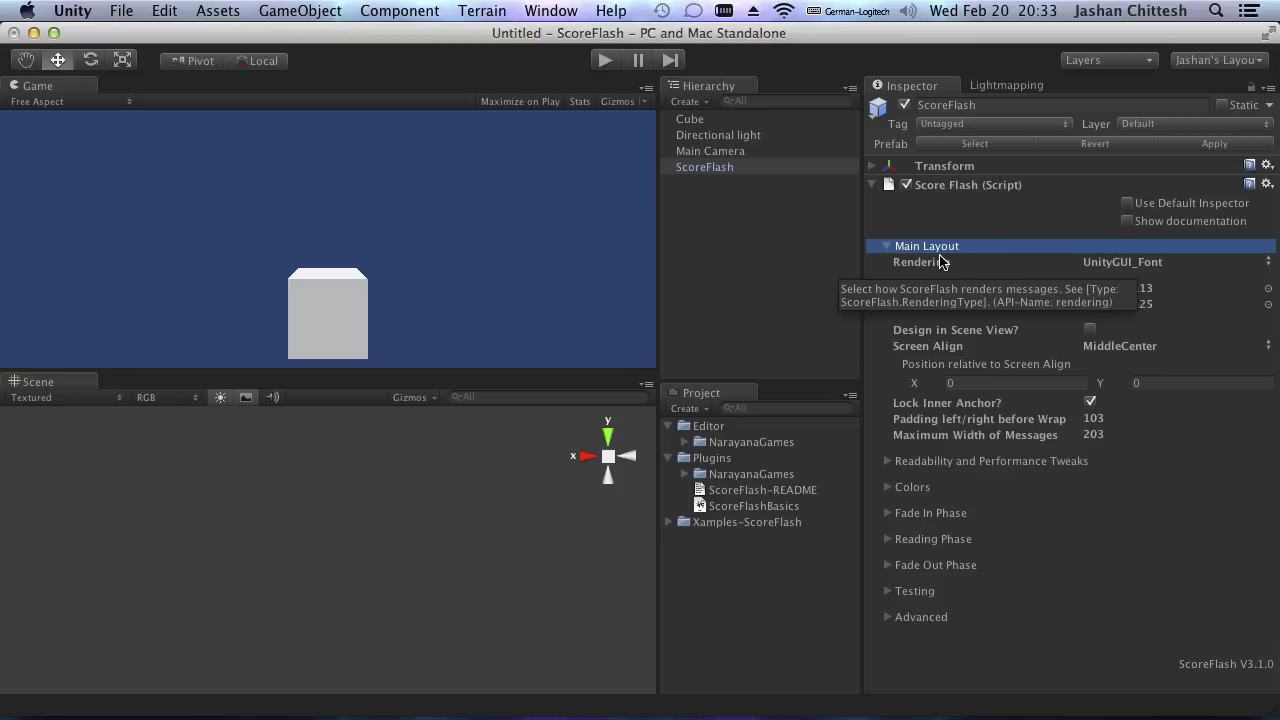
Step: Enable design preview and cycle 'Hello World!' through screen alignments, ending on MiddleCenter
click(1090, 330)
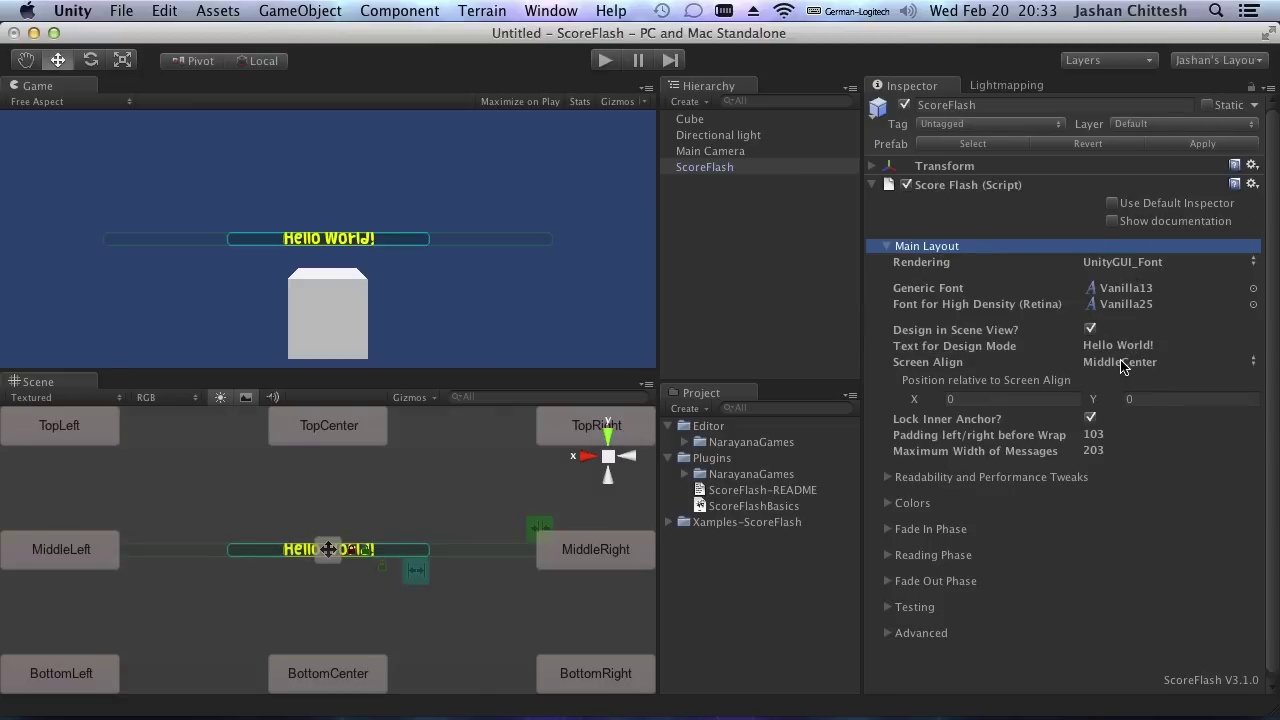
click(95, 432)
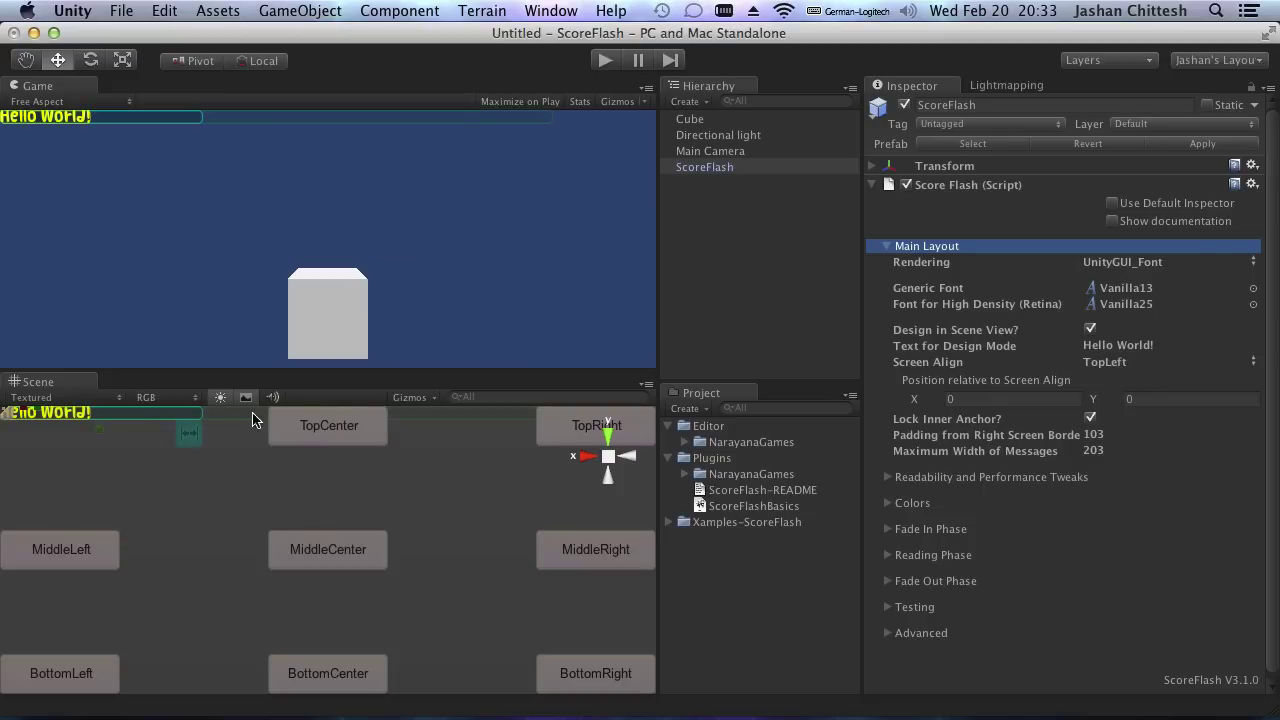
click(310, 438)
click(555, 437)
click(574, 541)
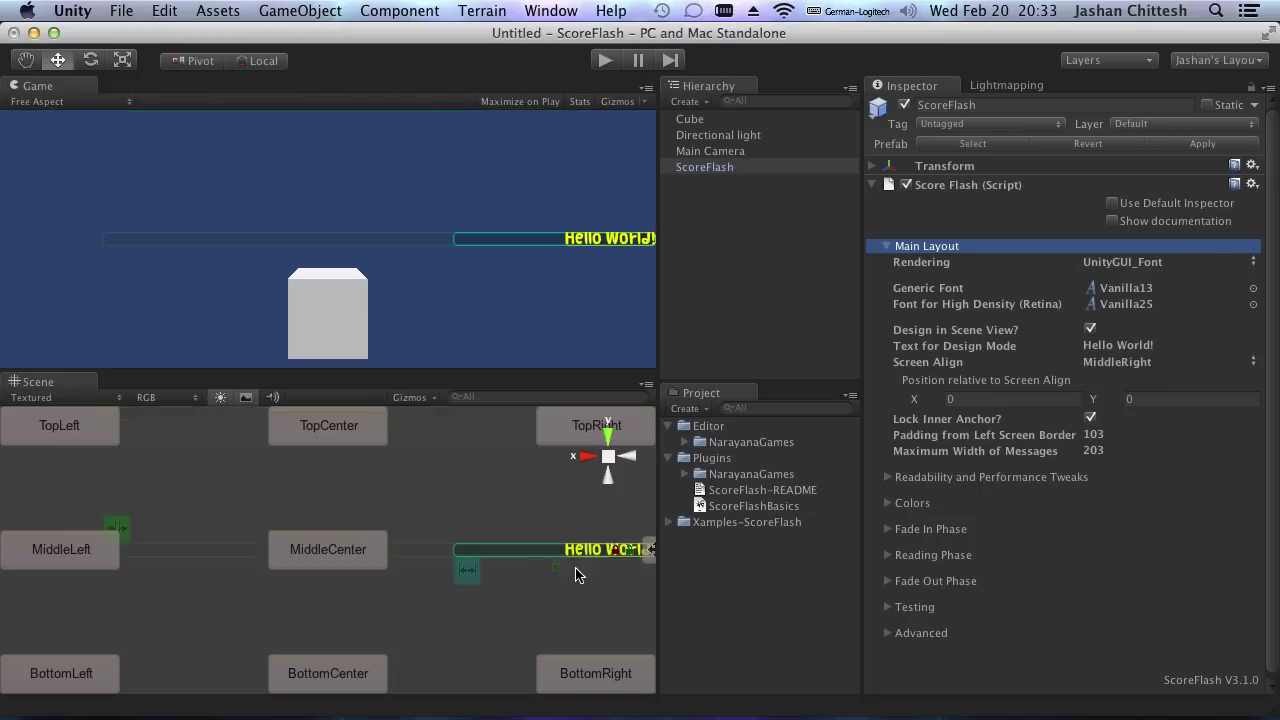
click(576, 674)
click(360, 665)
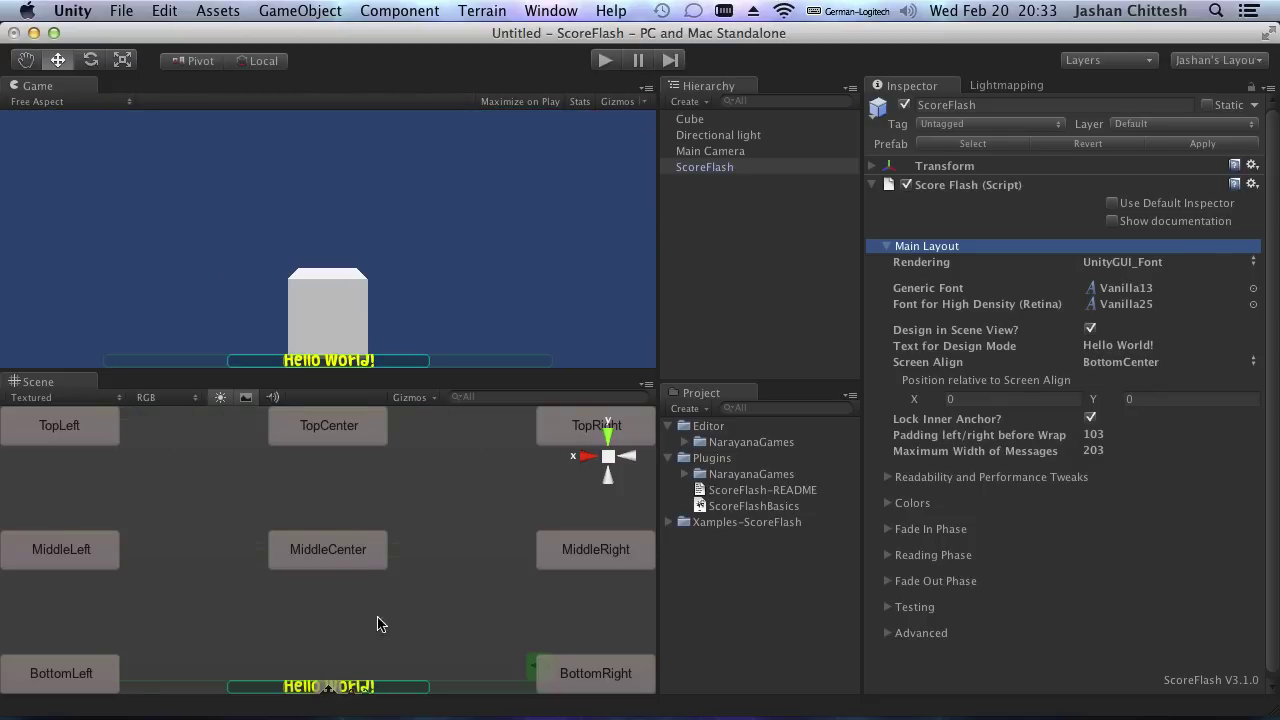
click(339, 558)
click(296, 438)
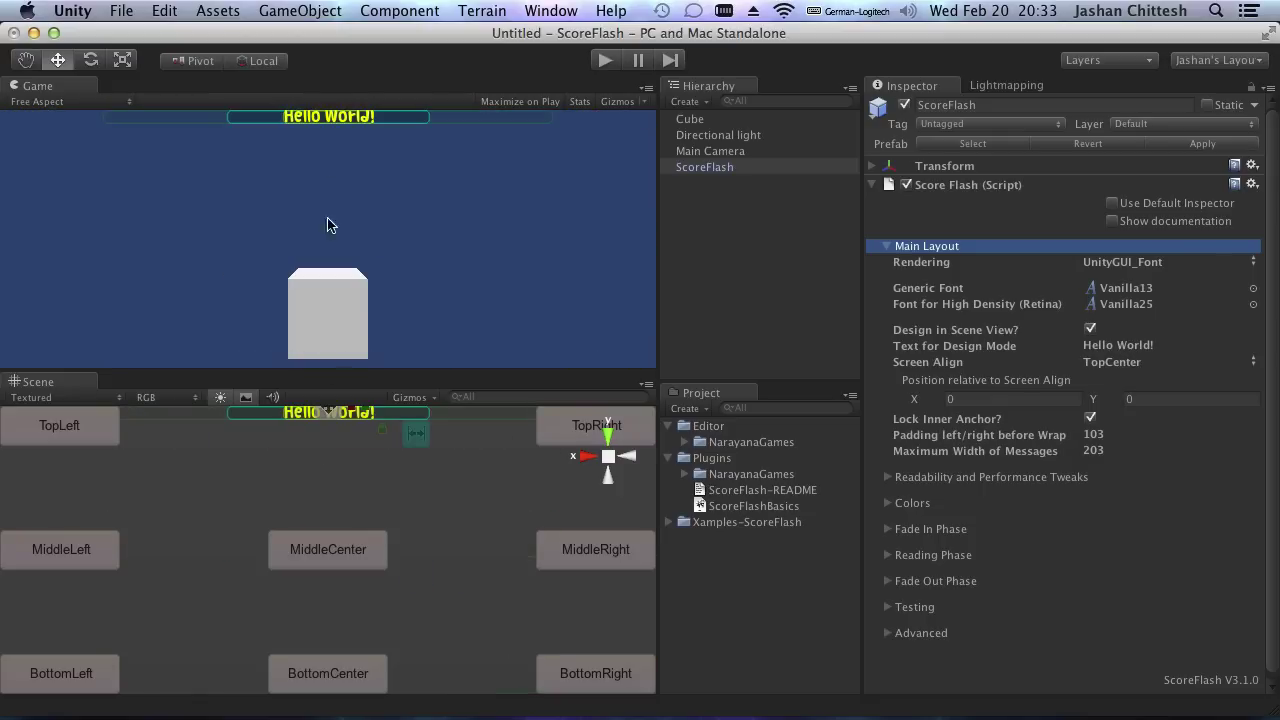
click(330, 545)
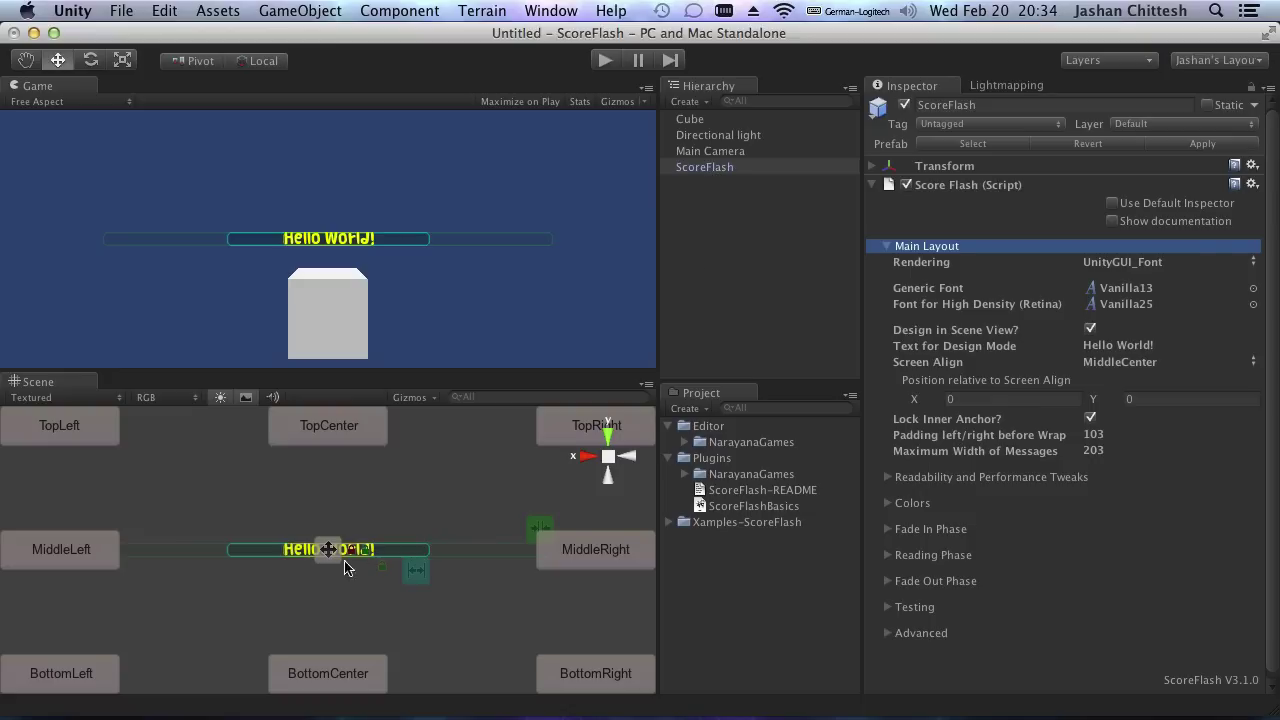
Step: Drag the message's offset and try TopLeft and BottomRight alignments
drag(335, 565, 400, 586)
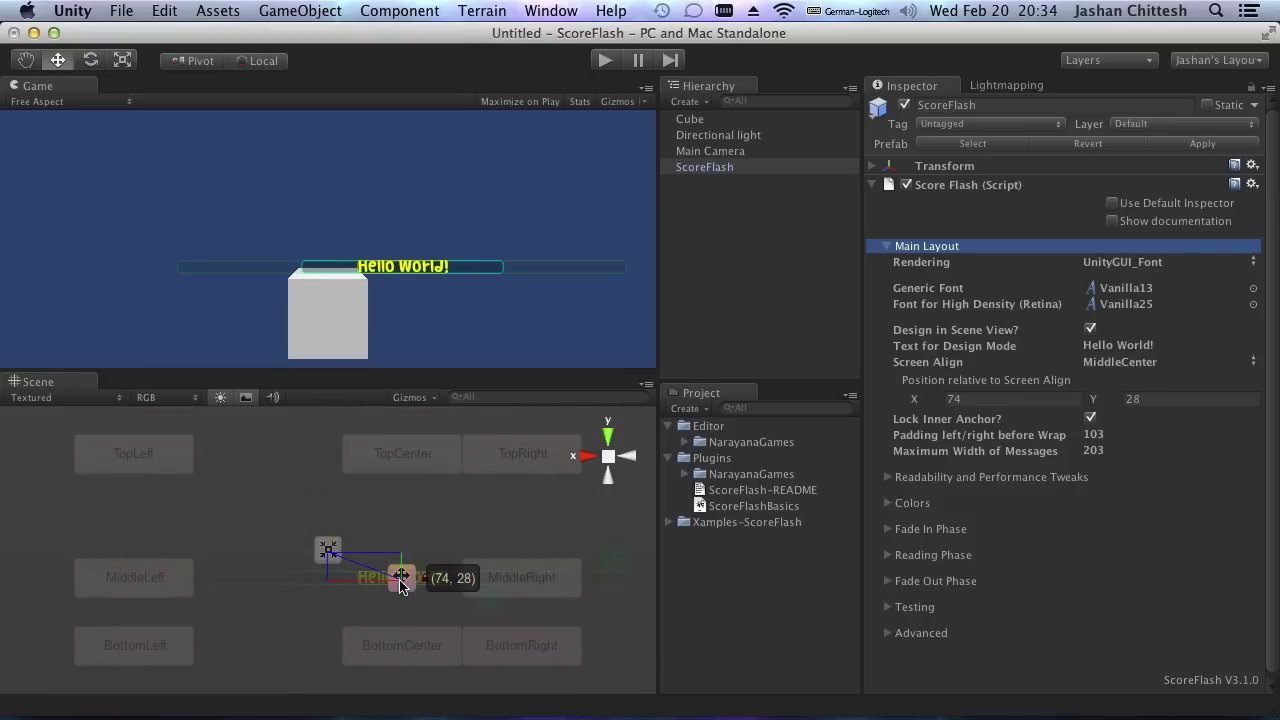
mouse_move(400, 586)
mouse_down()
mouse_move(143, 460)
mouse_move(340, 503)
mouse_move(405, 588)
mouse_up()
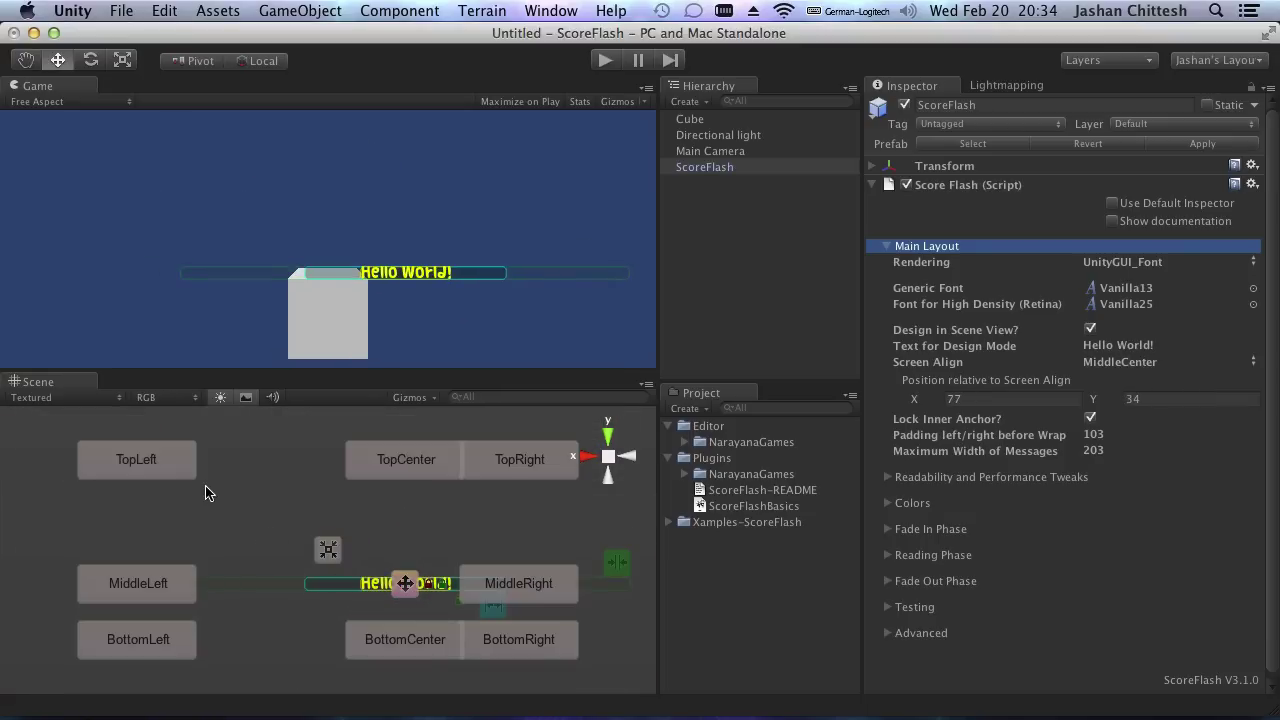
click(118, 462)
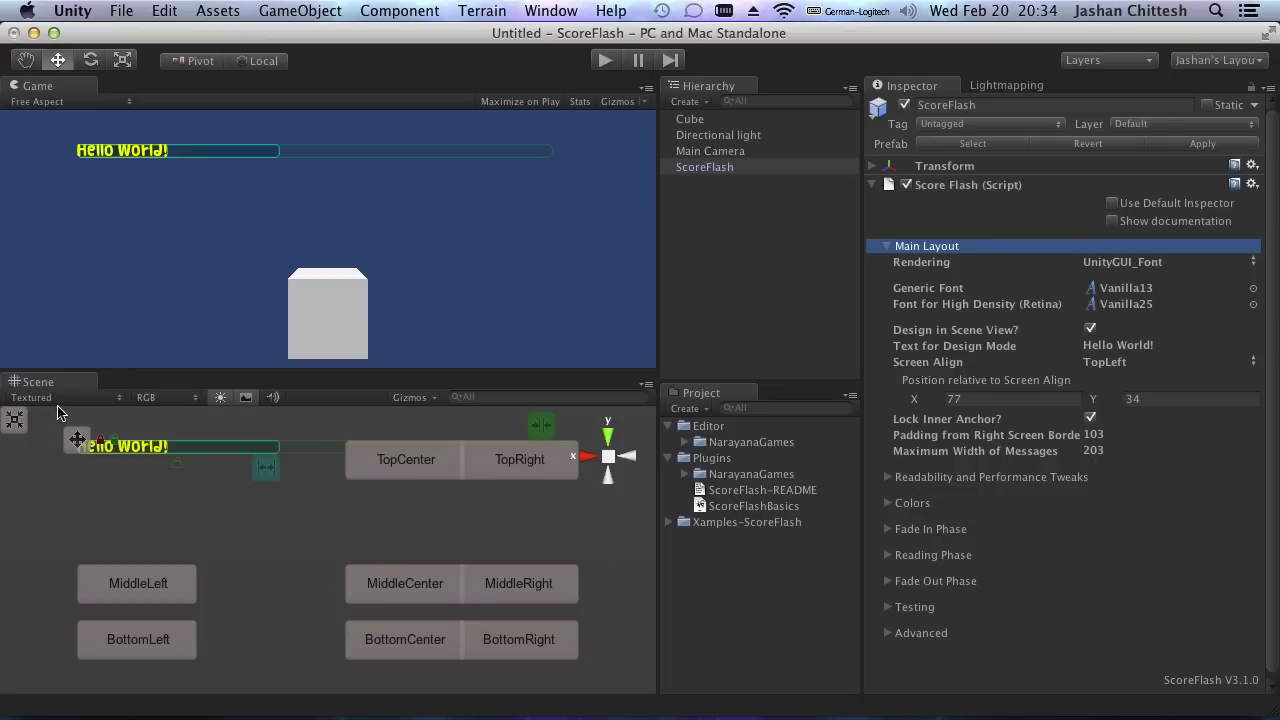
click(554, 647)
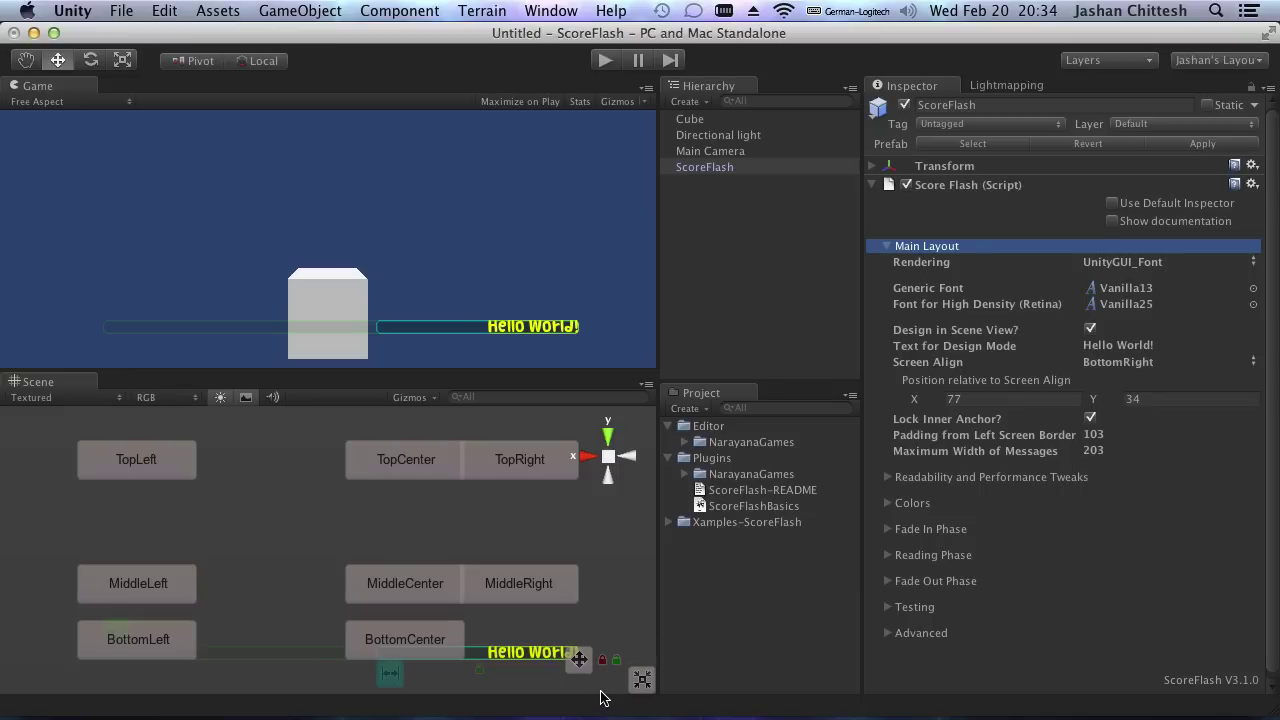
drag(580, 662, 609, 667)
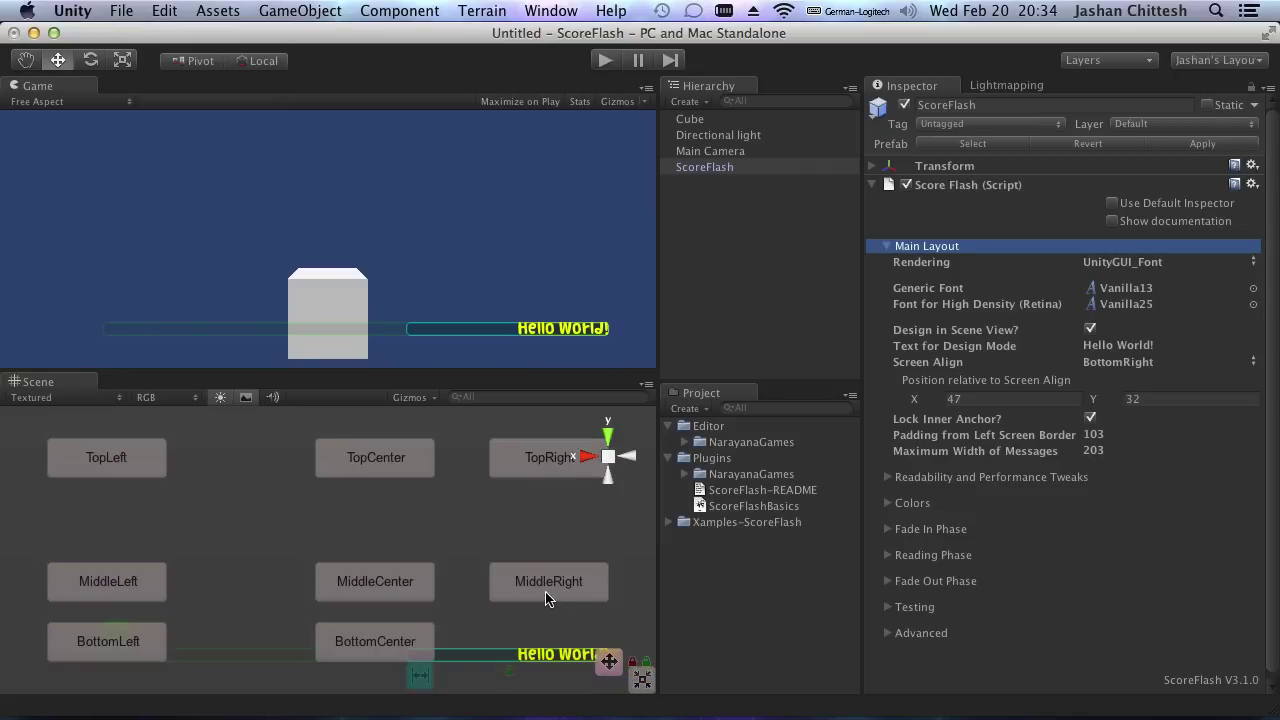
Step: Align the message TopCenter and hide the Scene view alignment presets
click(375, 457)
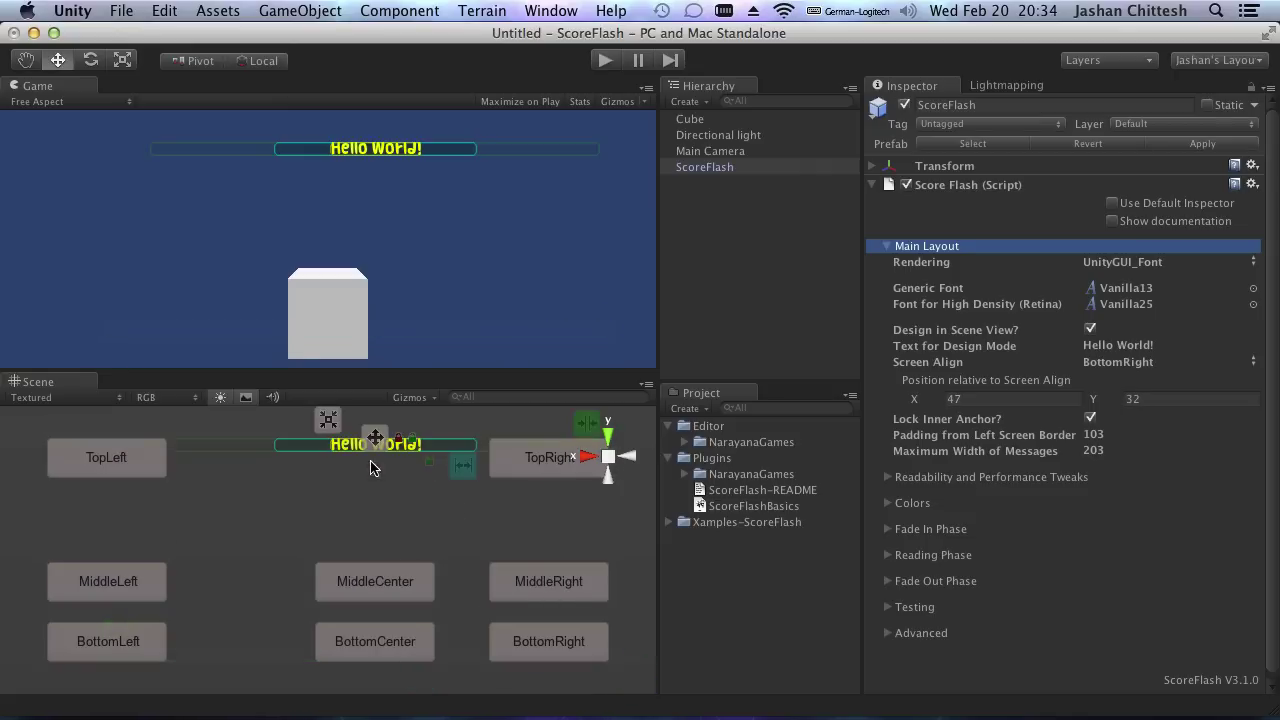
click(120, 470)
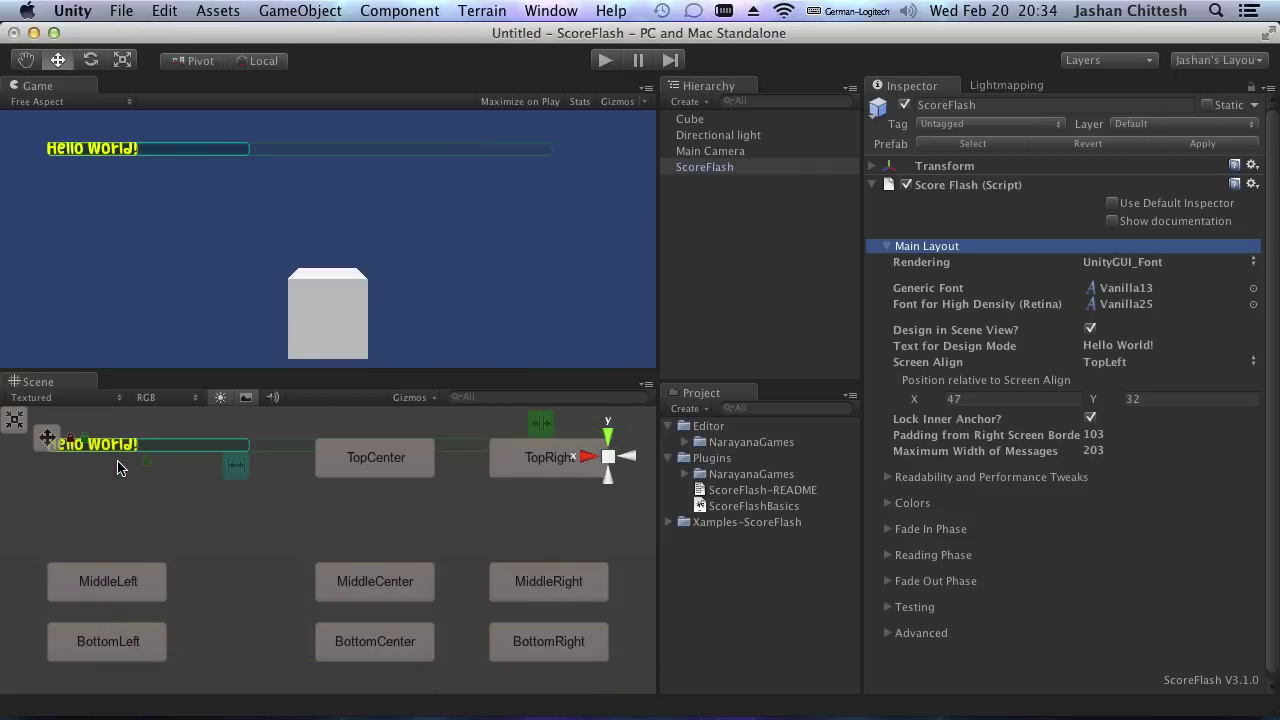
click(153, 590)
click(395, 470)
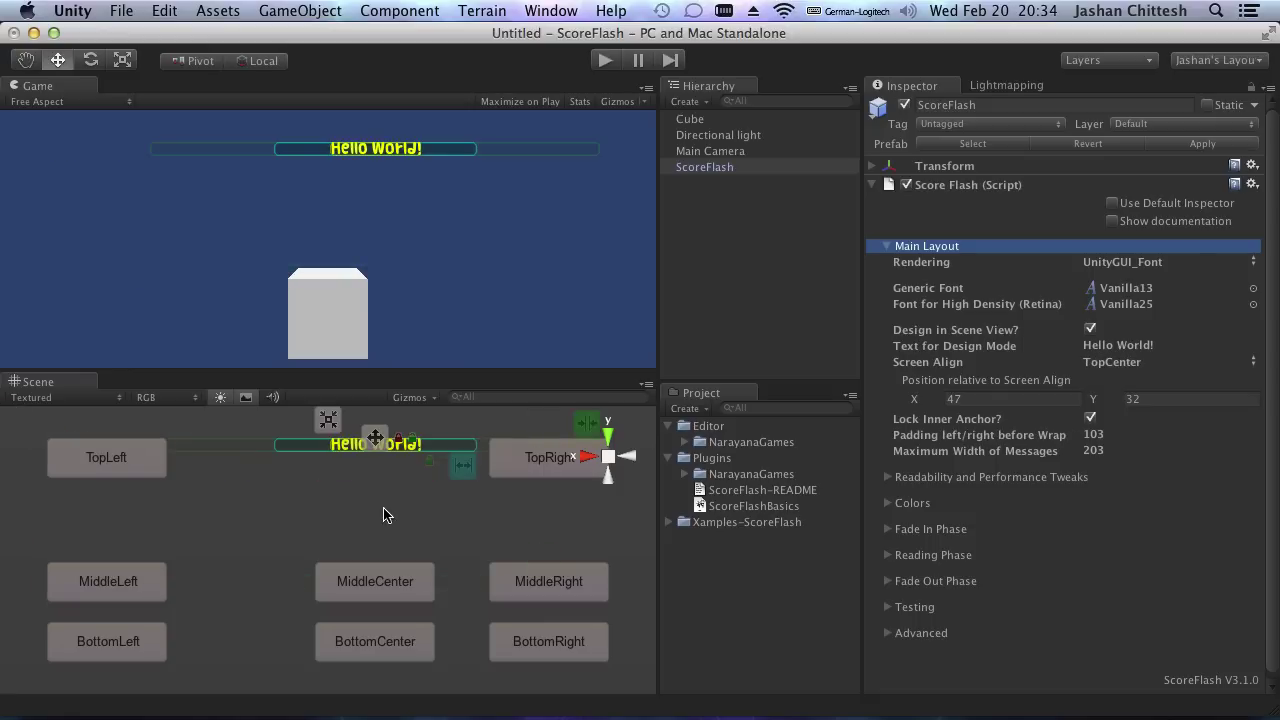
click(414, 444)
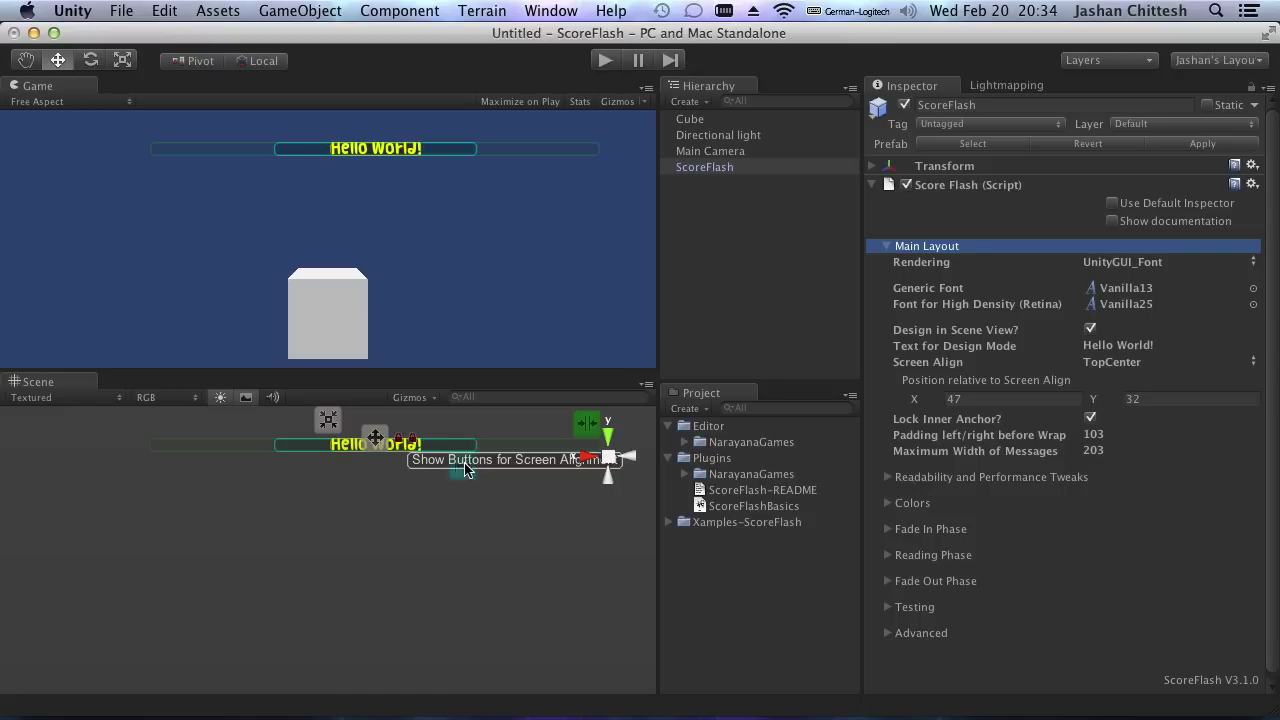
Step: Drag the message left and down, checking its X and Y position values
drag(380, 443, 409, 477)
click(1160, 400)
click(1008, 400)
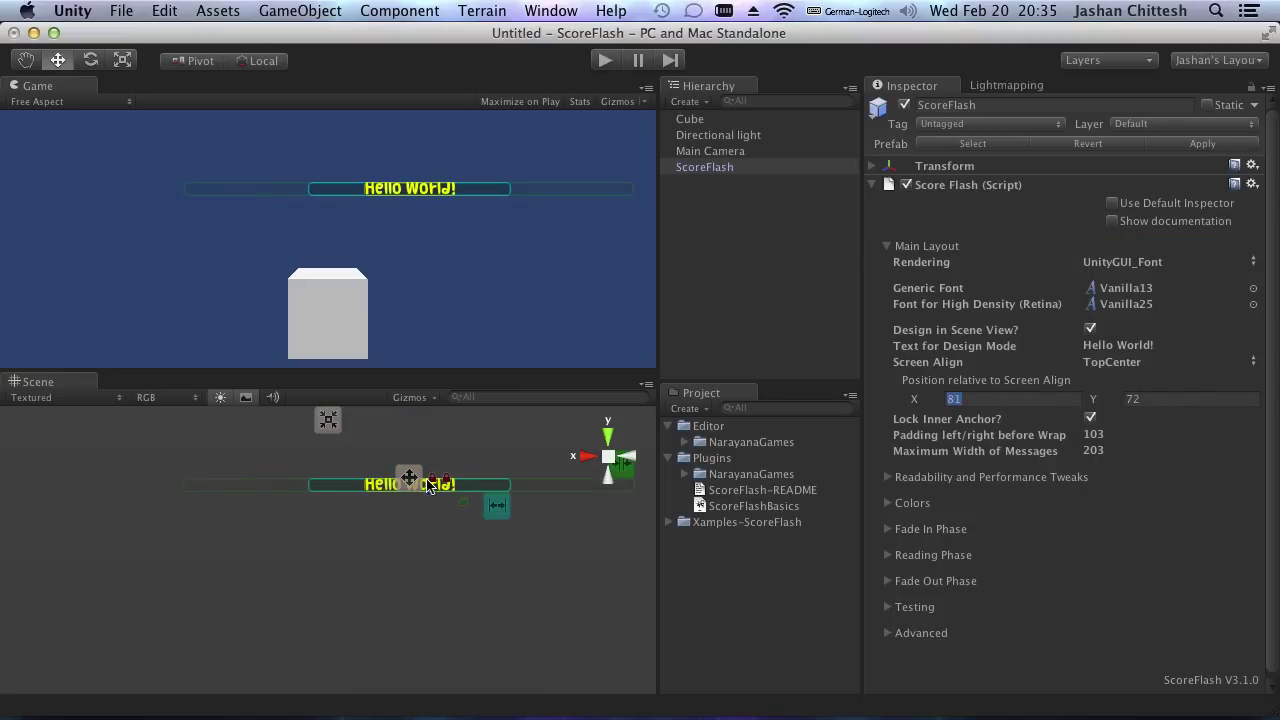
mouse_move(412, 481)
mouse_down()
mouse_move(394, 409)
mouse_move(392, 480)
mouse_up()
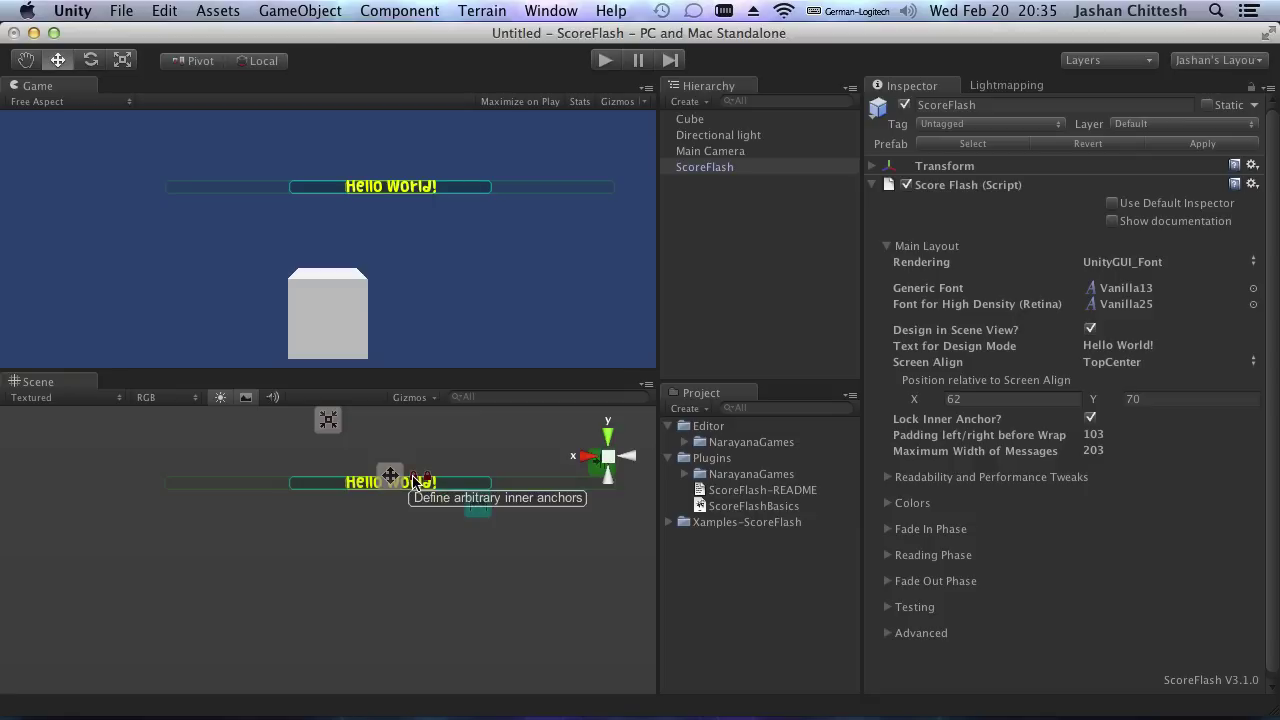
Step: Unlock the inner anchor and cycle its grid positions, ending on MiddleRight
click(414, 483)
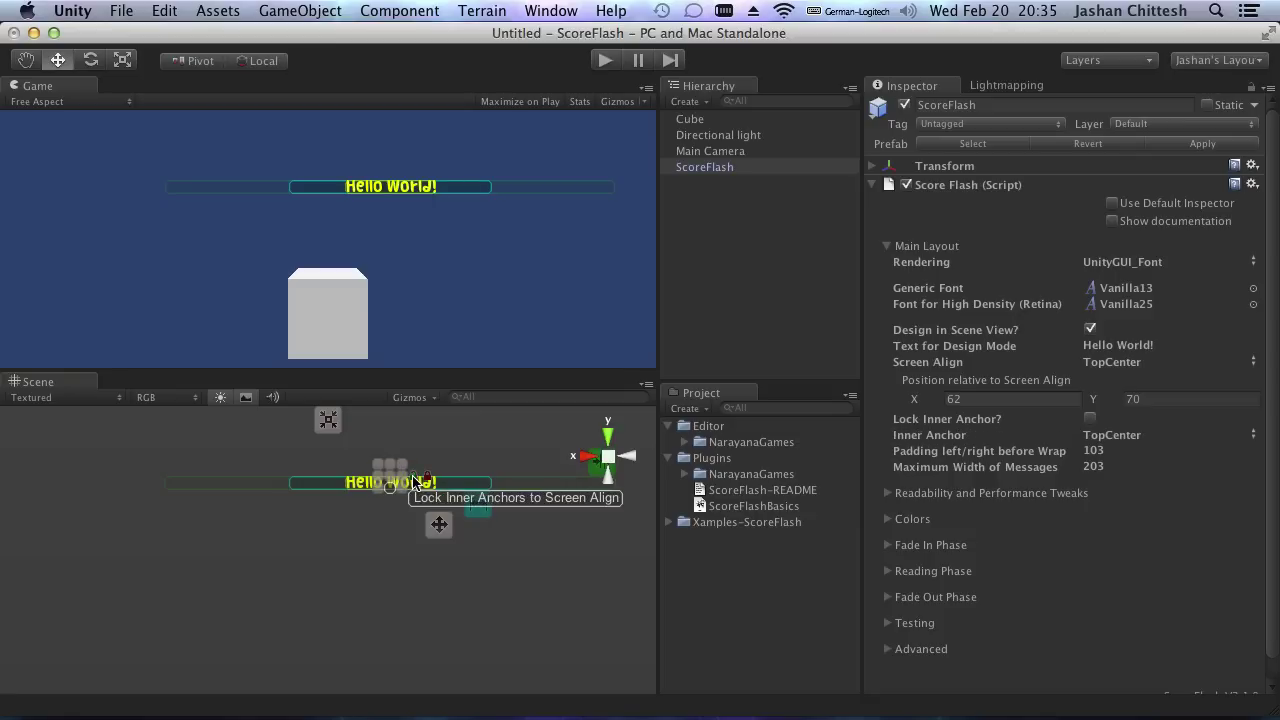
click(381, 486)
click(378, 476)
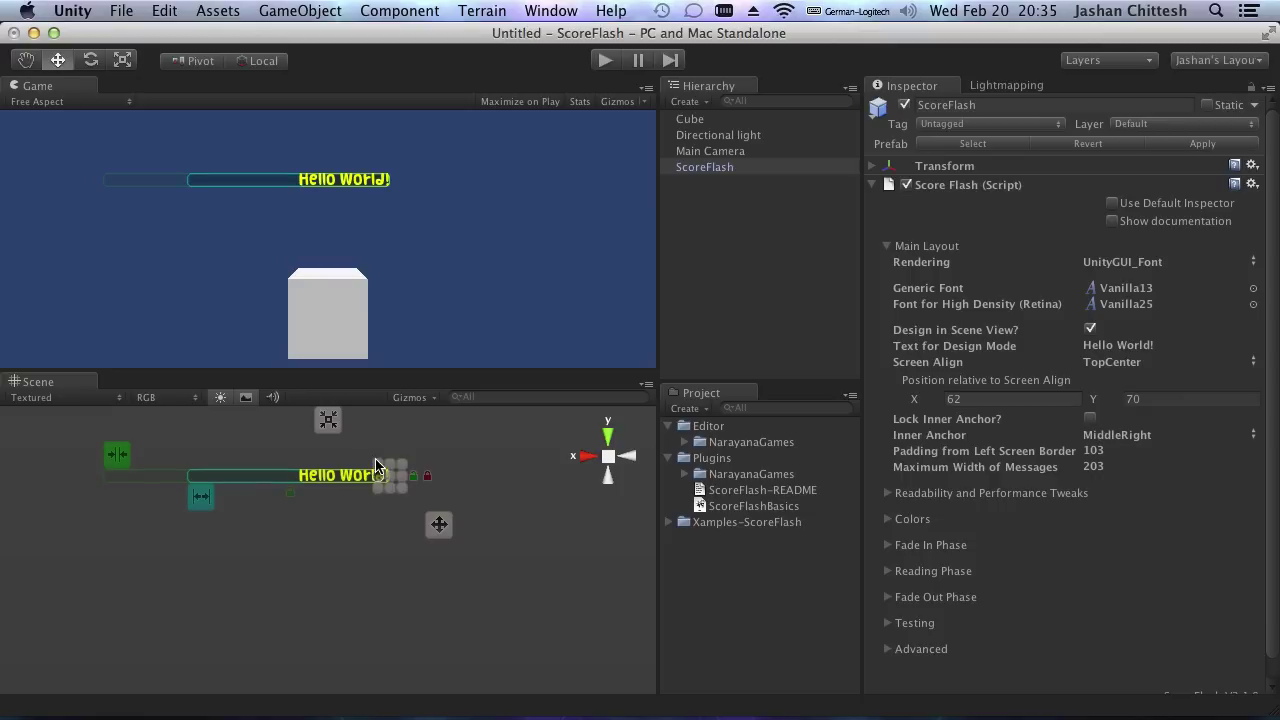
click(378, 464)
click(390, 464)
click(402, 464)
click(402, 476)
click(402, 486)
click(390, 486)
click(378, 486)
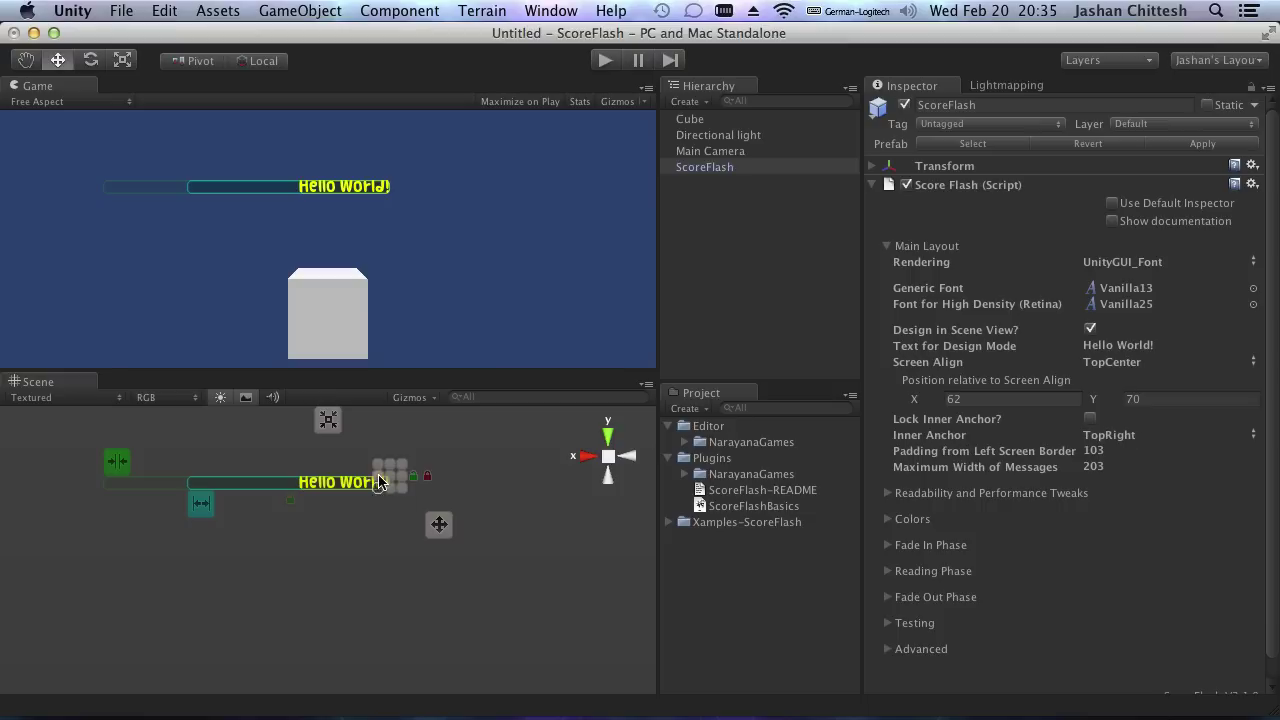
click(380, 476)
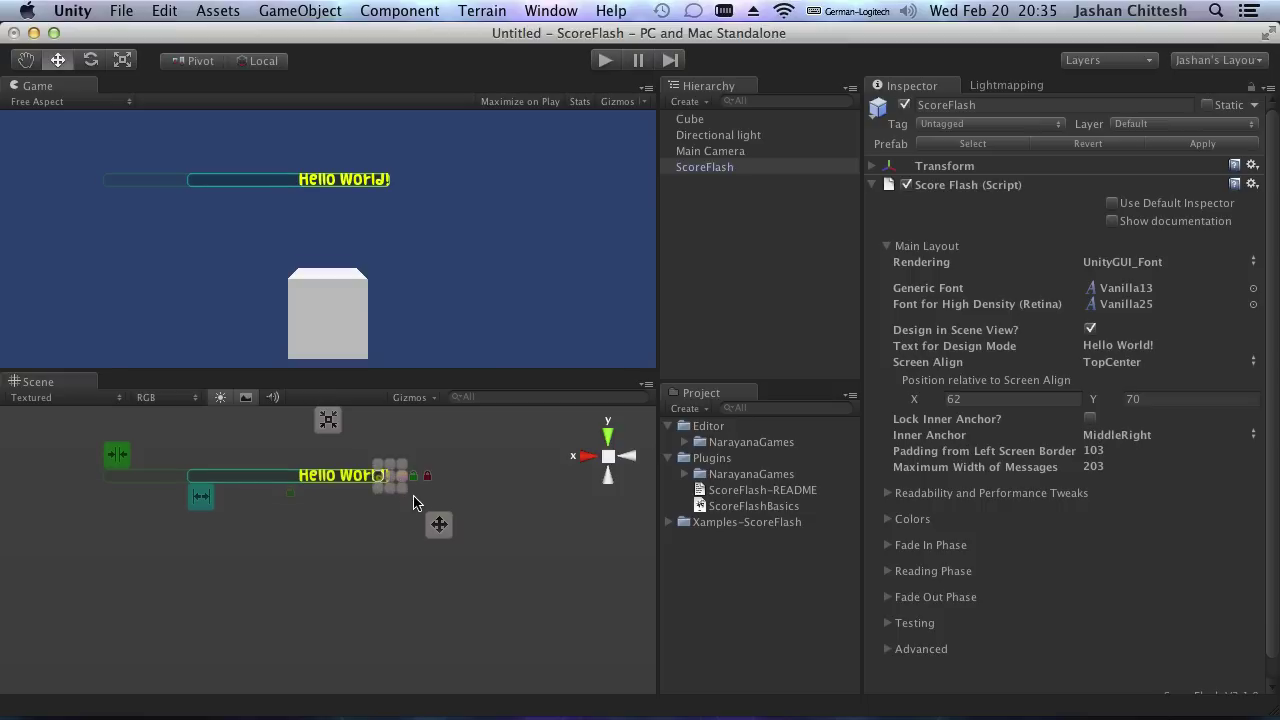
Step: Align the message TopLeft at offset X 200, Y 56 with left padding 21
click(428, 479)
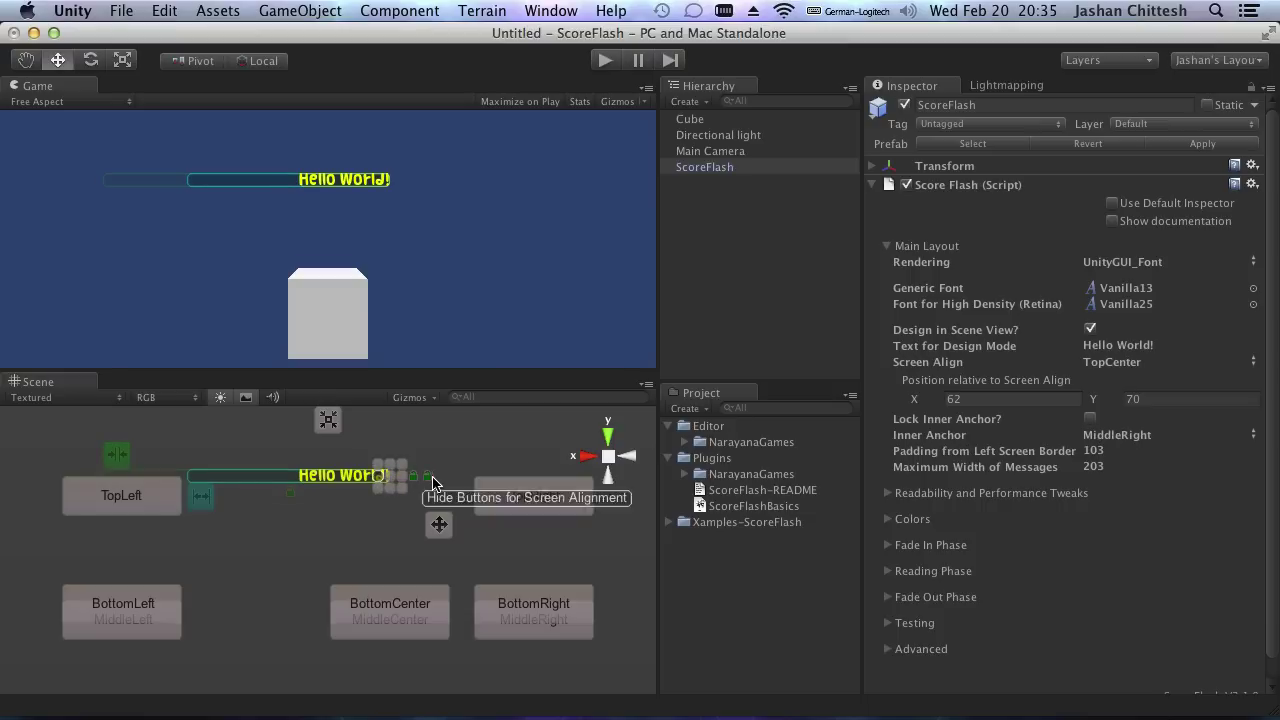
click(121, 497)
drag(108, 527, 263, 522)
drag(123, 457, 30, 462)
drag(263, 522, 249, 511)
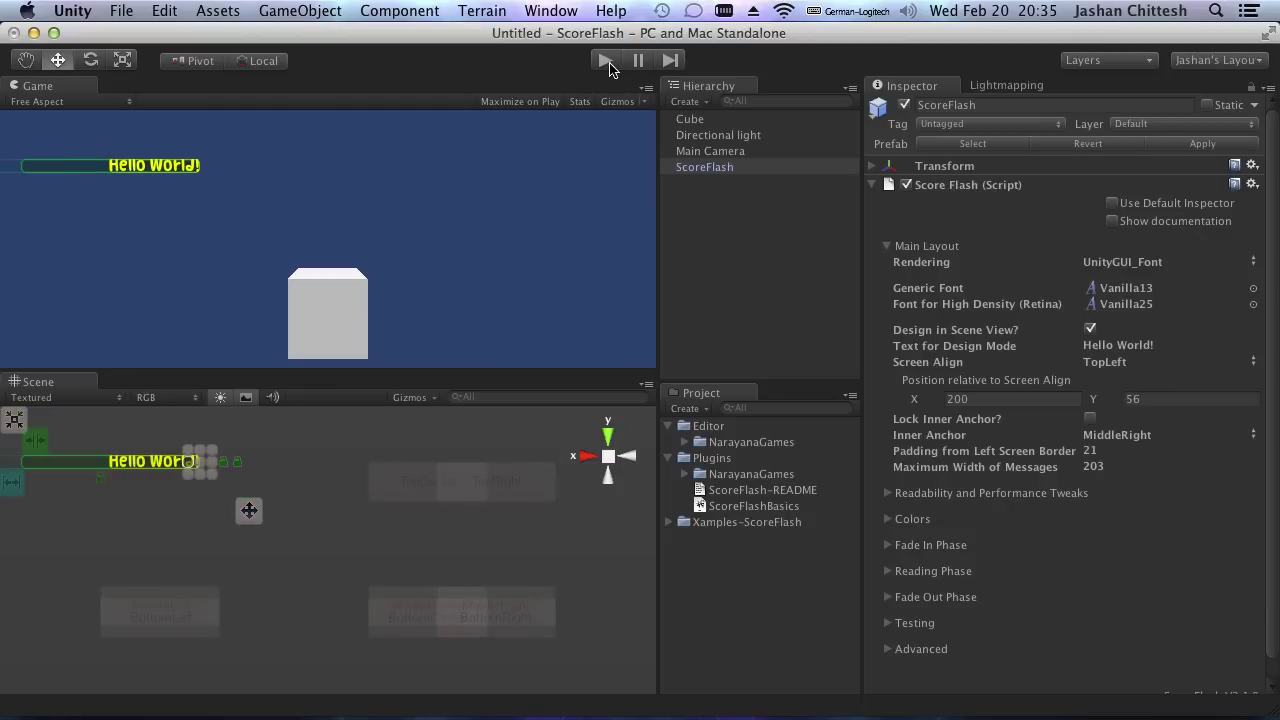
Step: Enter play mode and enable Autogenerate Messages under Testing to flash +1000, +22, +11
key(super+p)
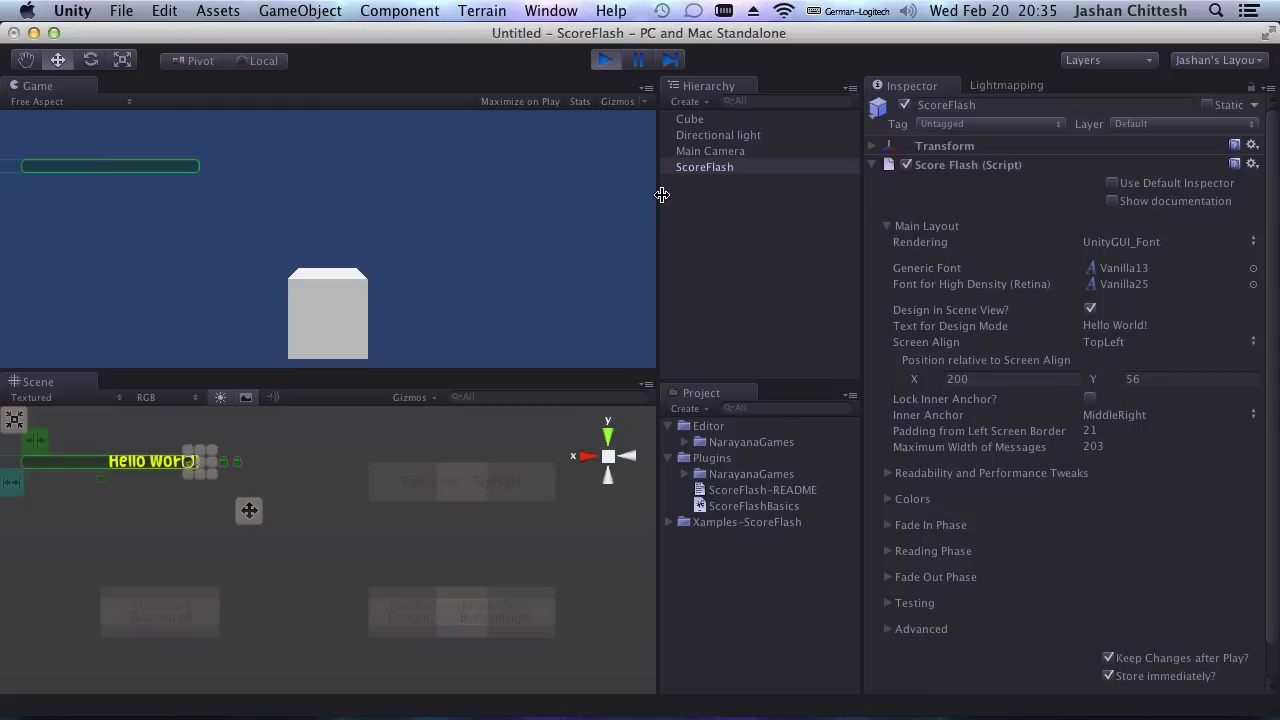
click(888, 630)
scroll(1125, 538, down, 2)
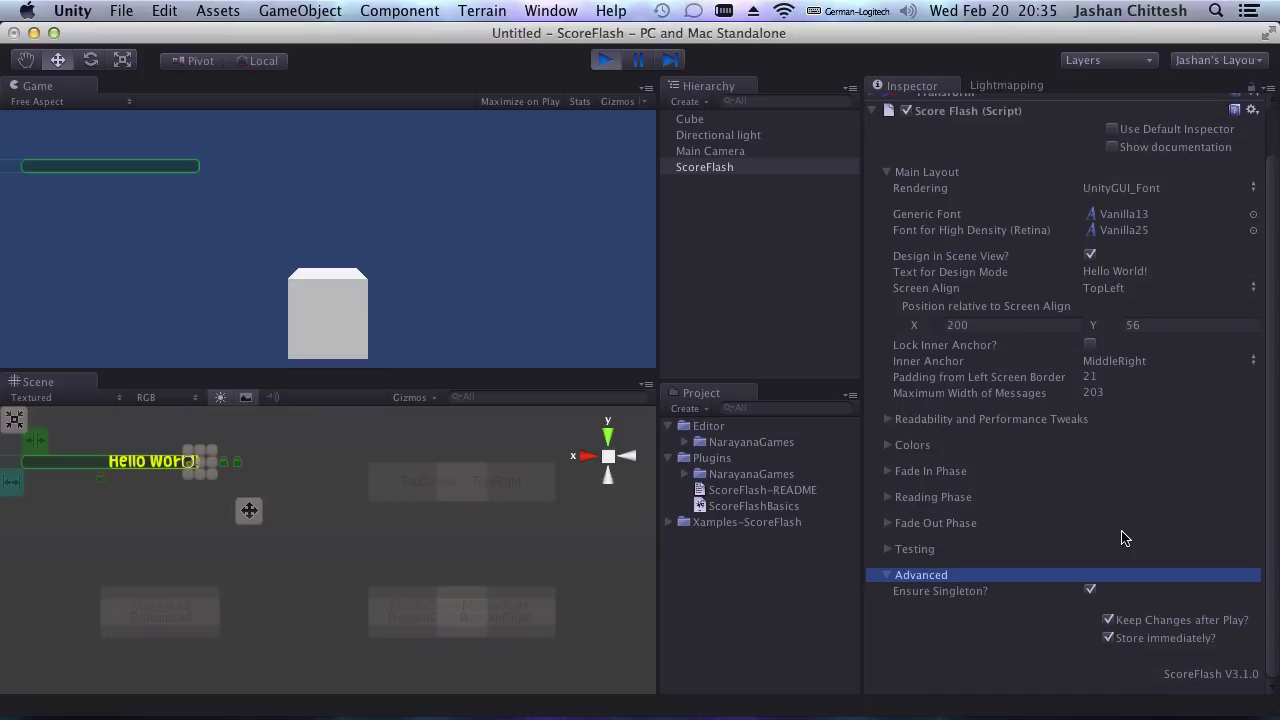
click(886, 575)
click(887, 565)
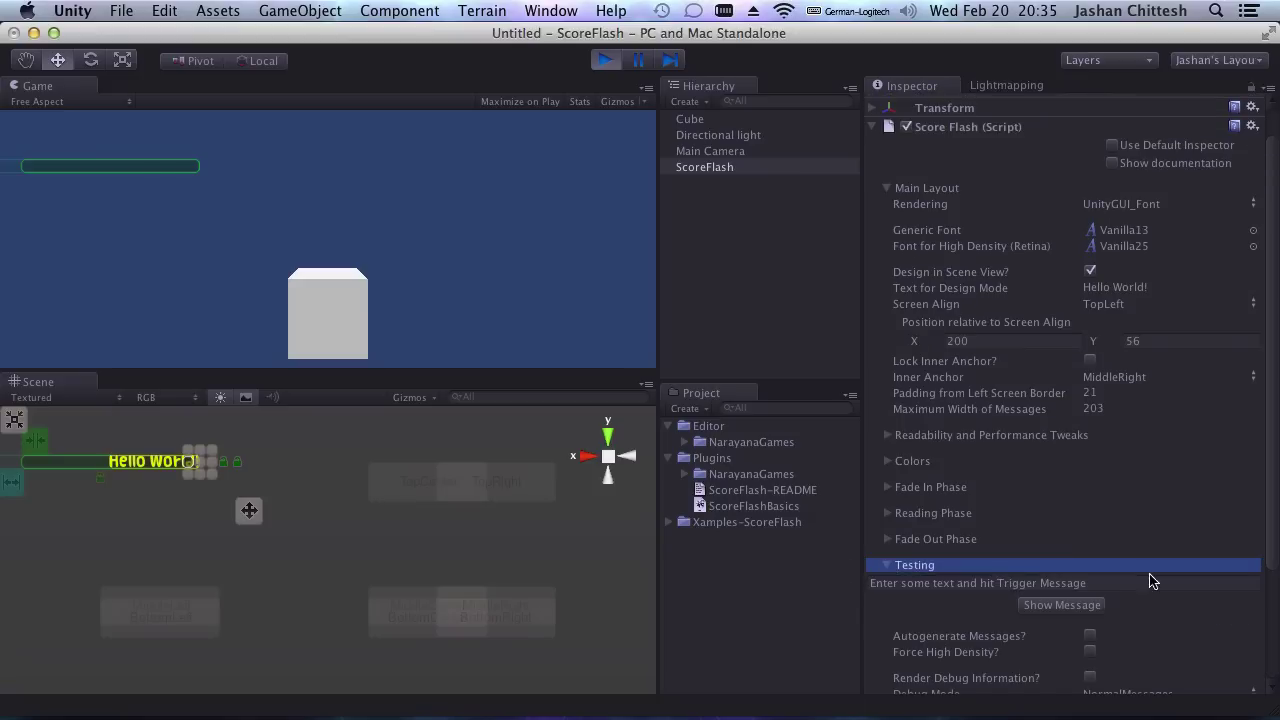
click(1089, 637)
scroll(1101, 514, down, 4)
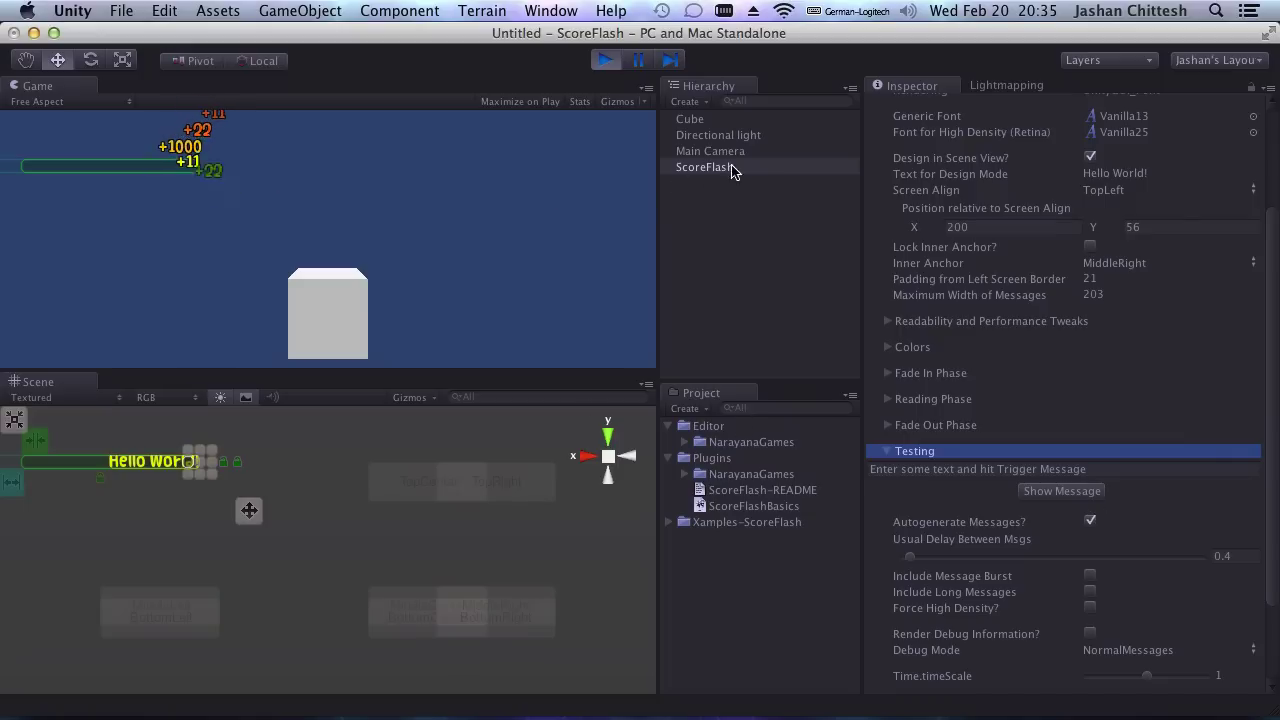
scroll(962, 241, up, 5)
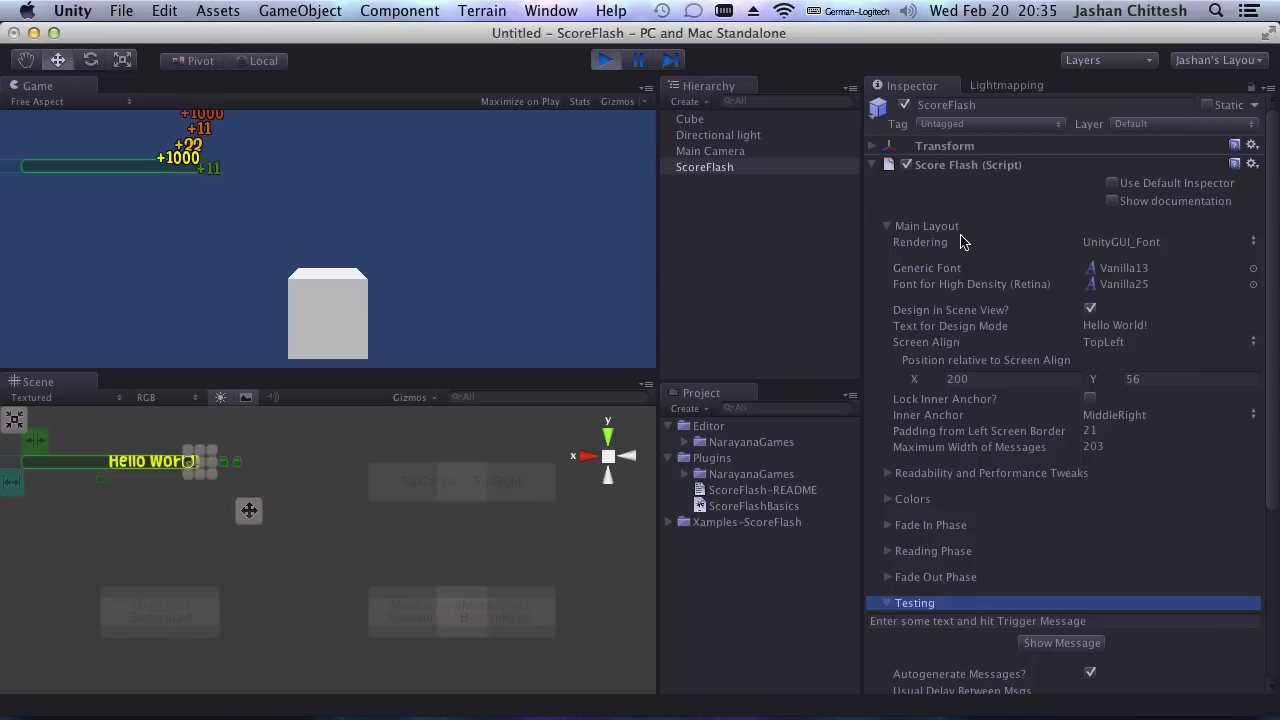
Step: Set the Fade In Phase Initial Offset X to 50.12
click(886, 227)
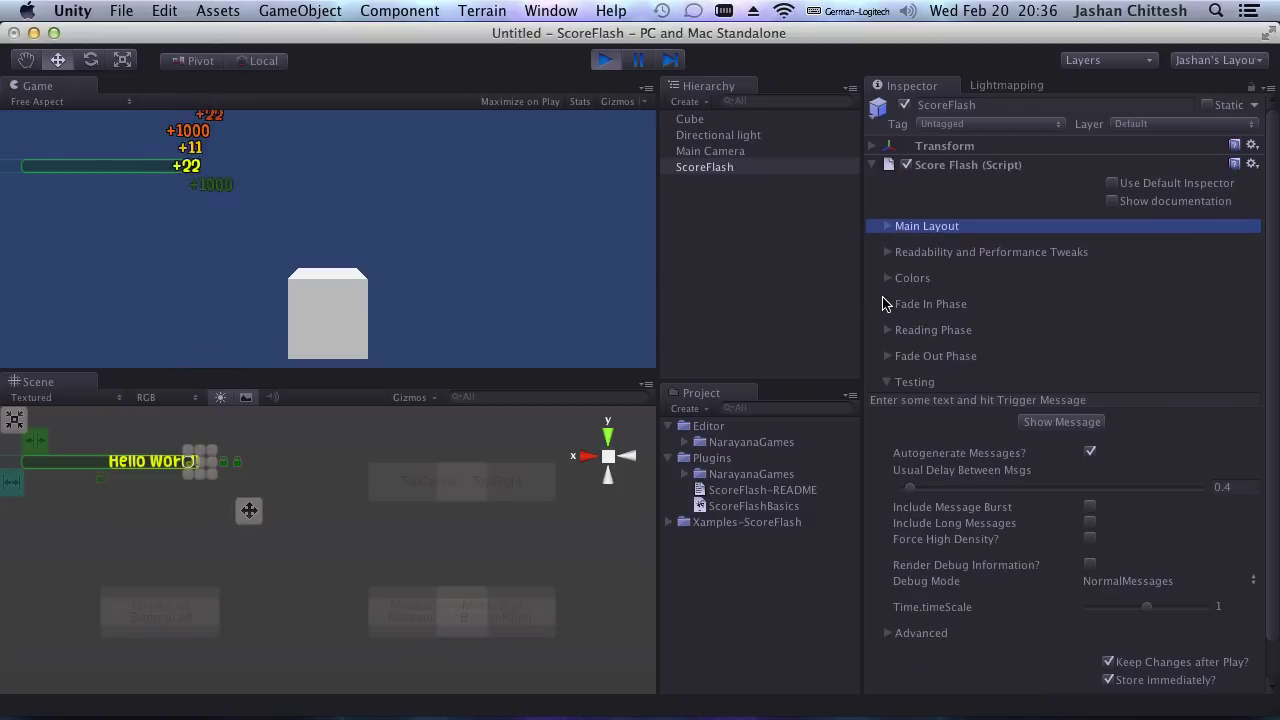
click(887, 304)
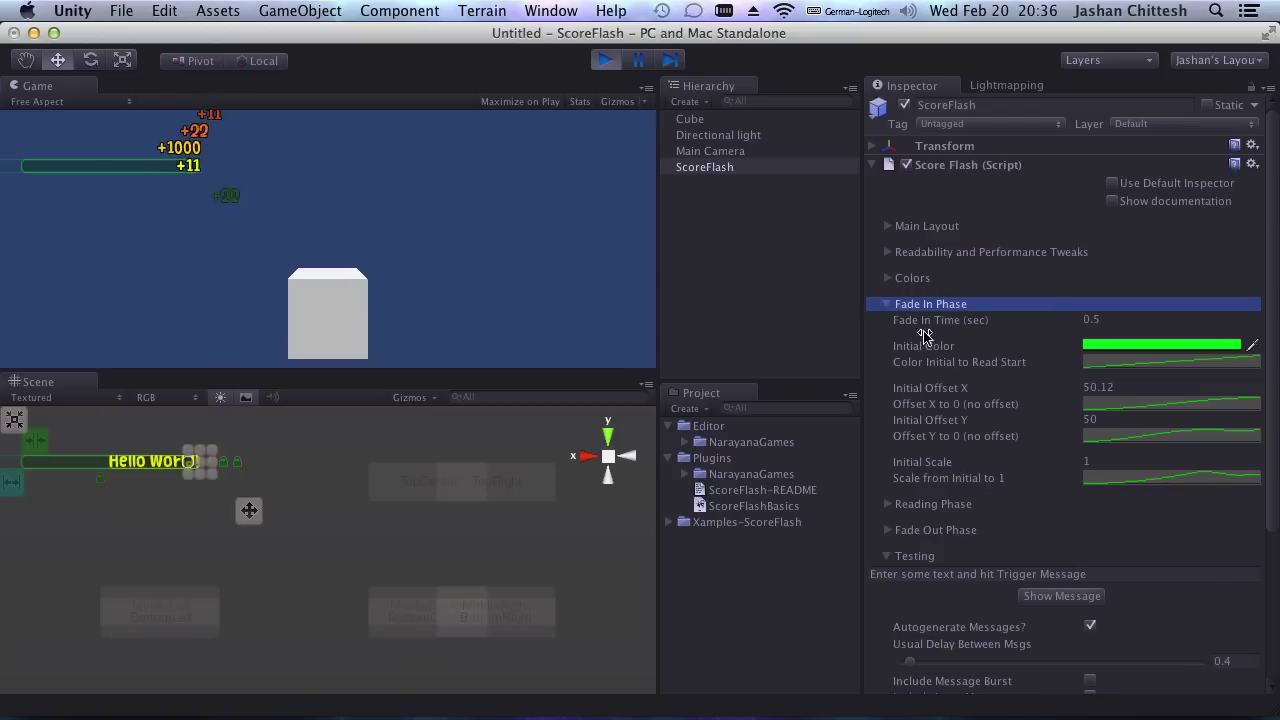
drag(1095, 386, 1107, 386)
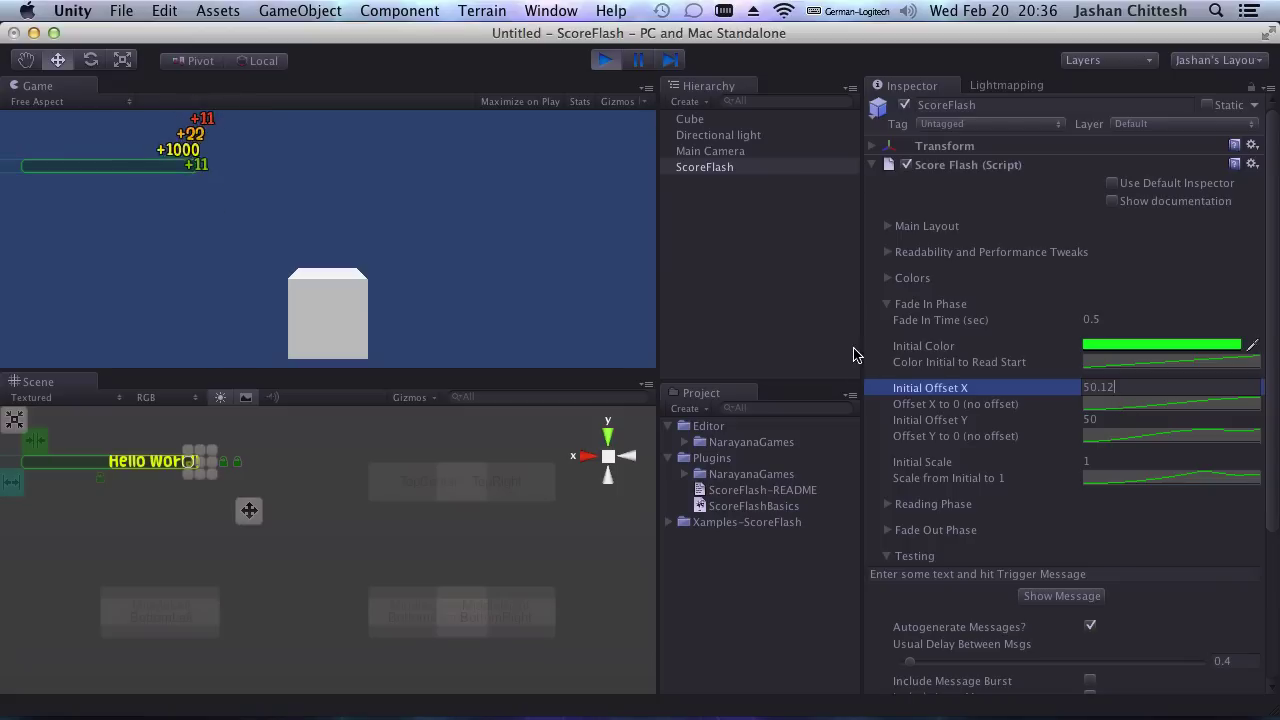
click(888, 306)
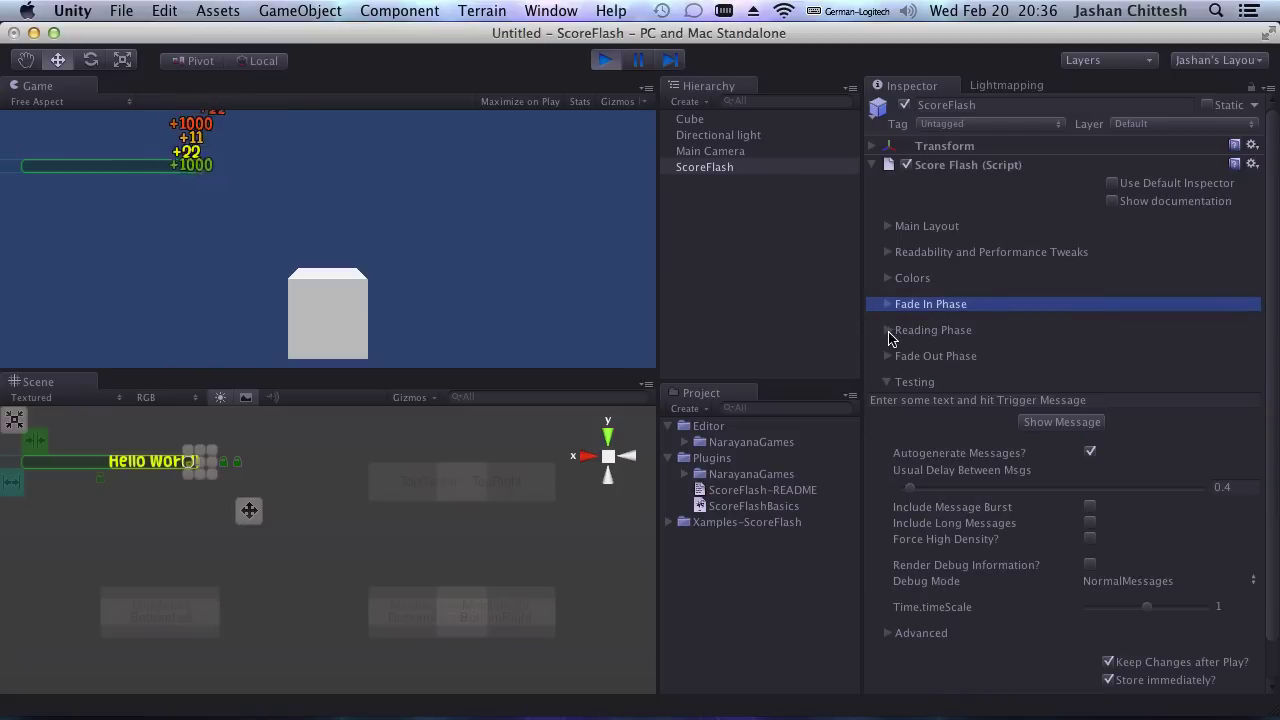
Step: Inspect the Reading and Fade Out phase settings, including 2.5 s Read Time and 3 s Fade Out Time
click(888, 330)
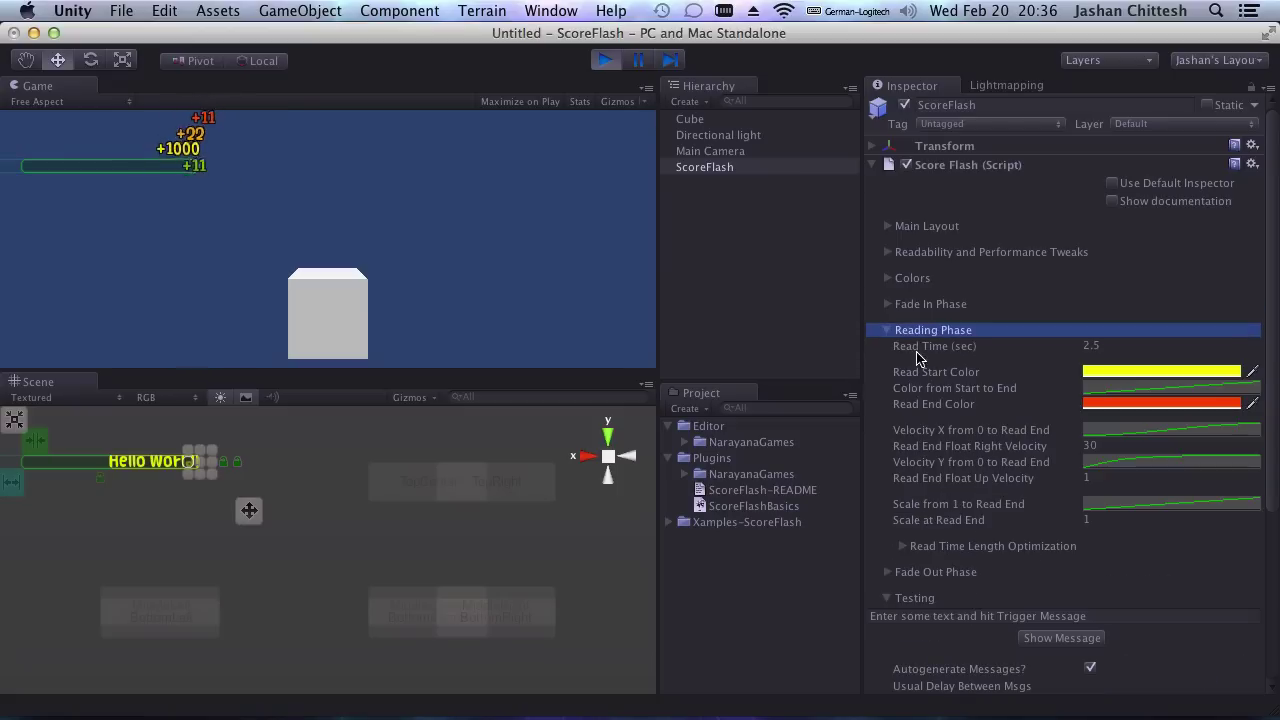
click(945, 449)
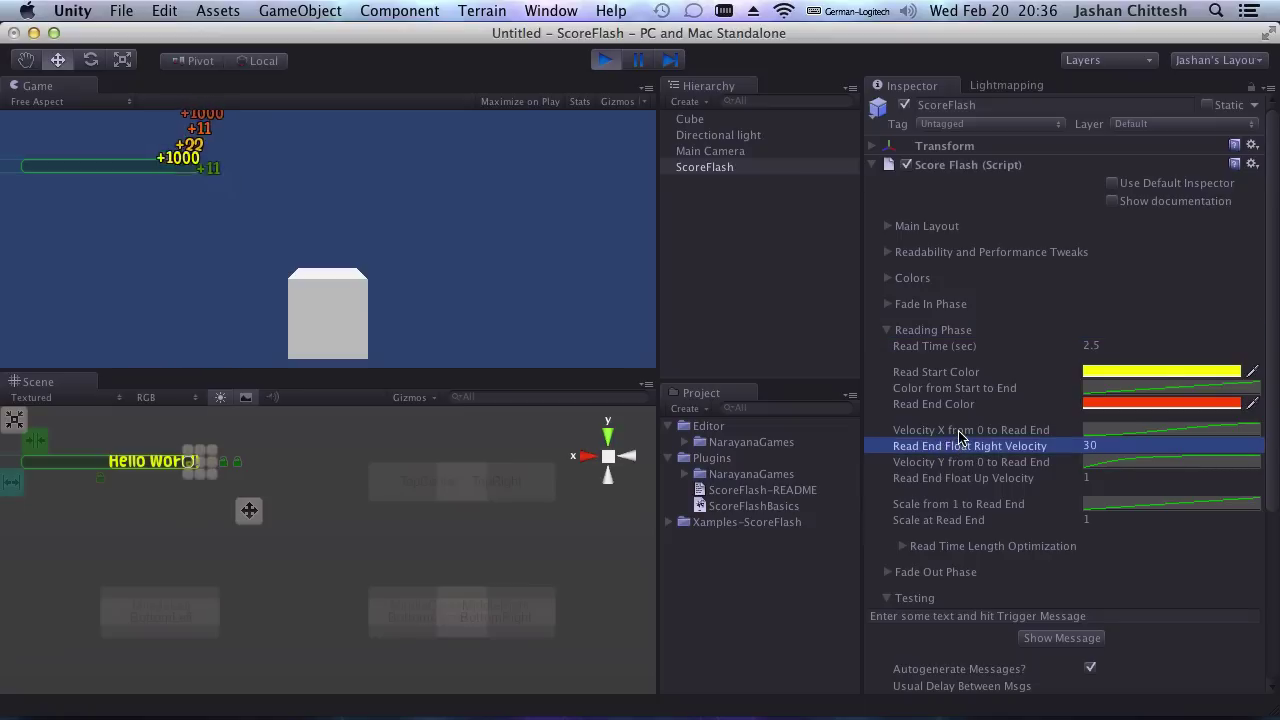
click(963, 431)
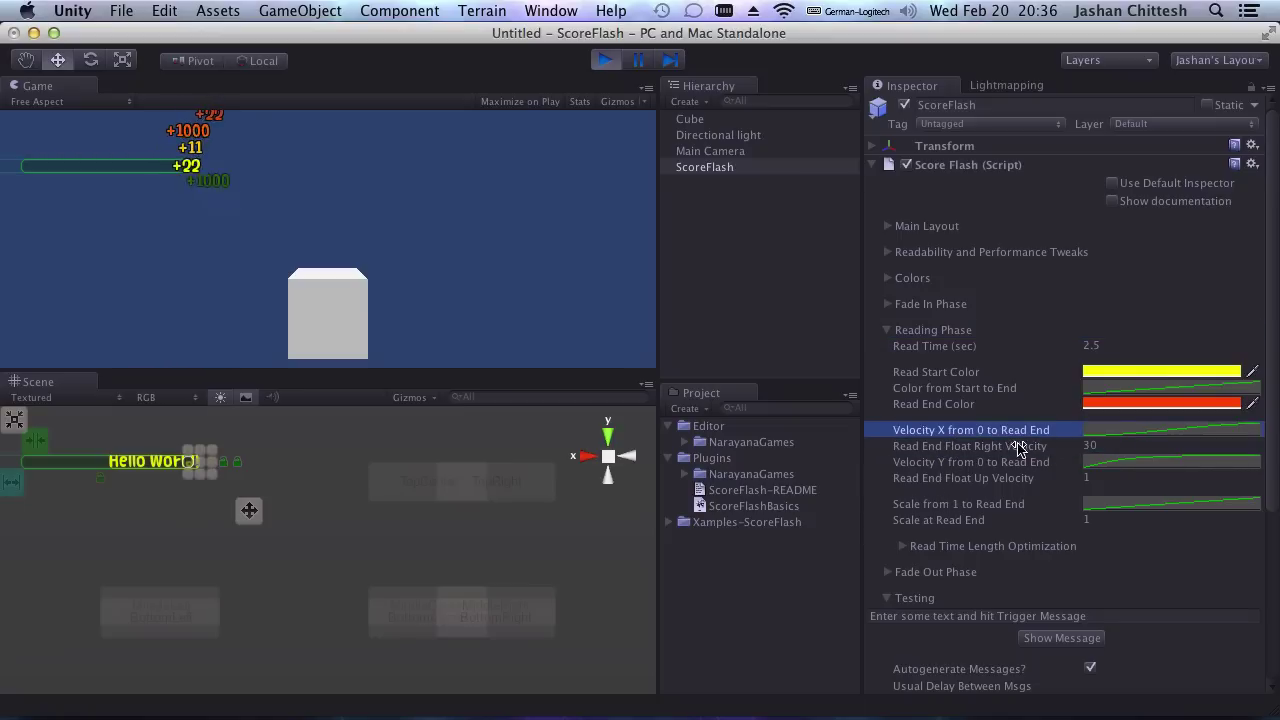
click(890, 575)
click(889, 573)
scroll(990, 485, down, 3)
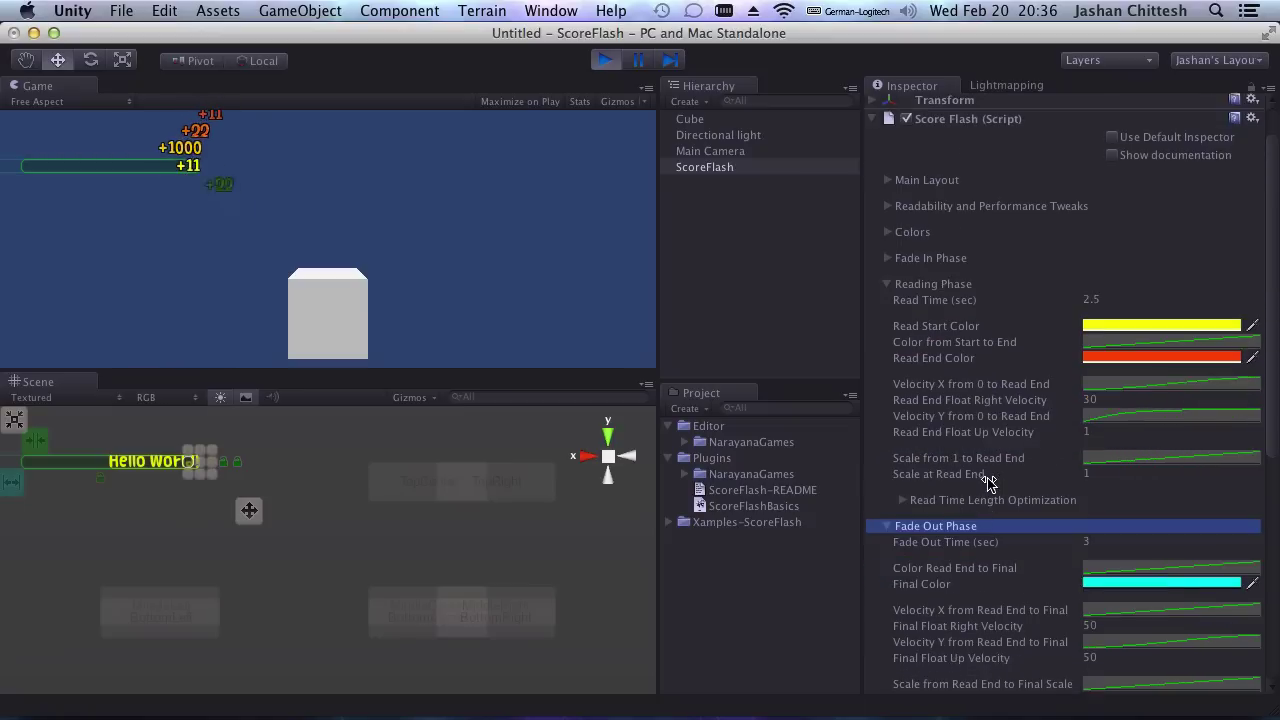
scroll(990, 485, up, 2)
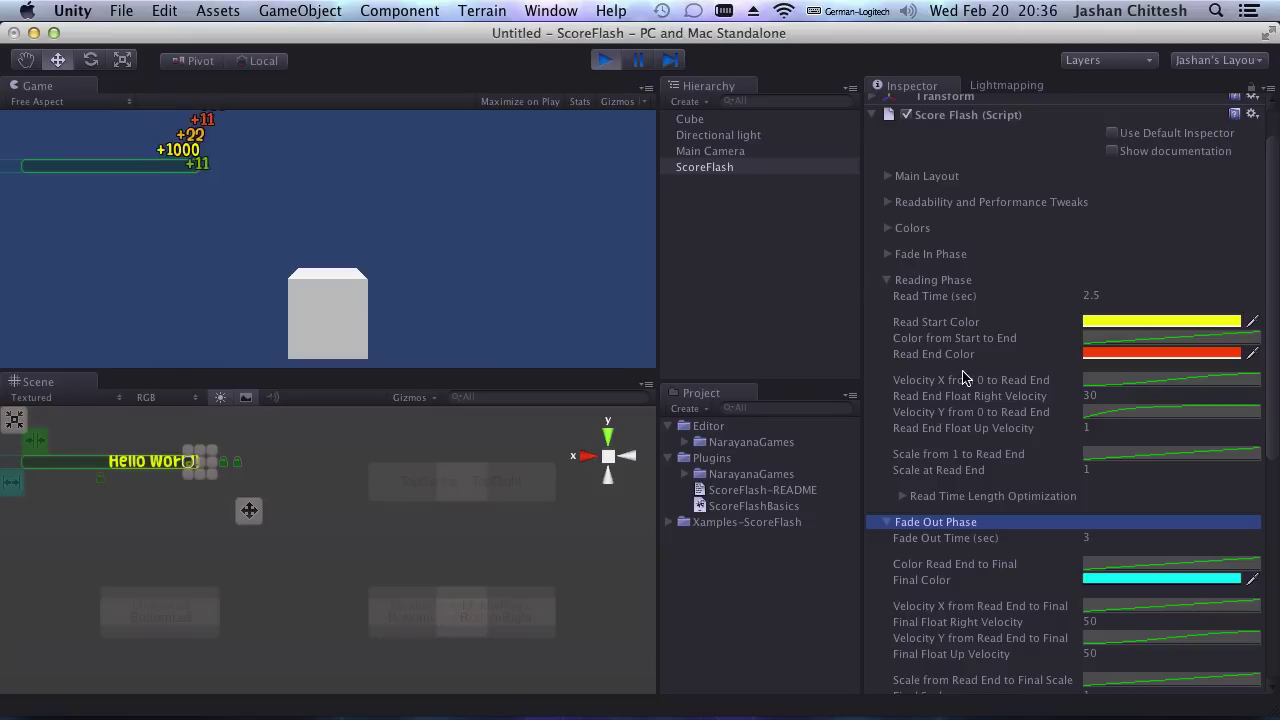
Step: Collapse Fade Out, Reading and Testing foldouts and re-expand Main Layout
click(887, 521)
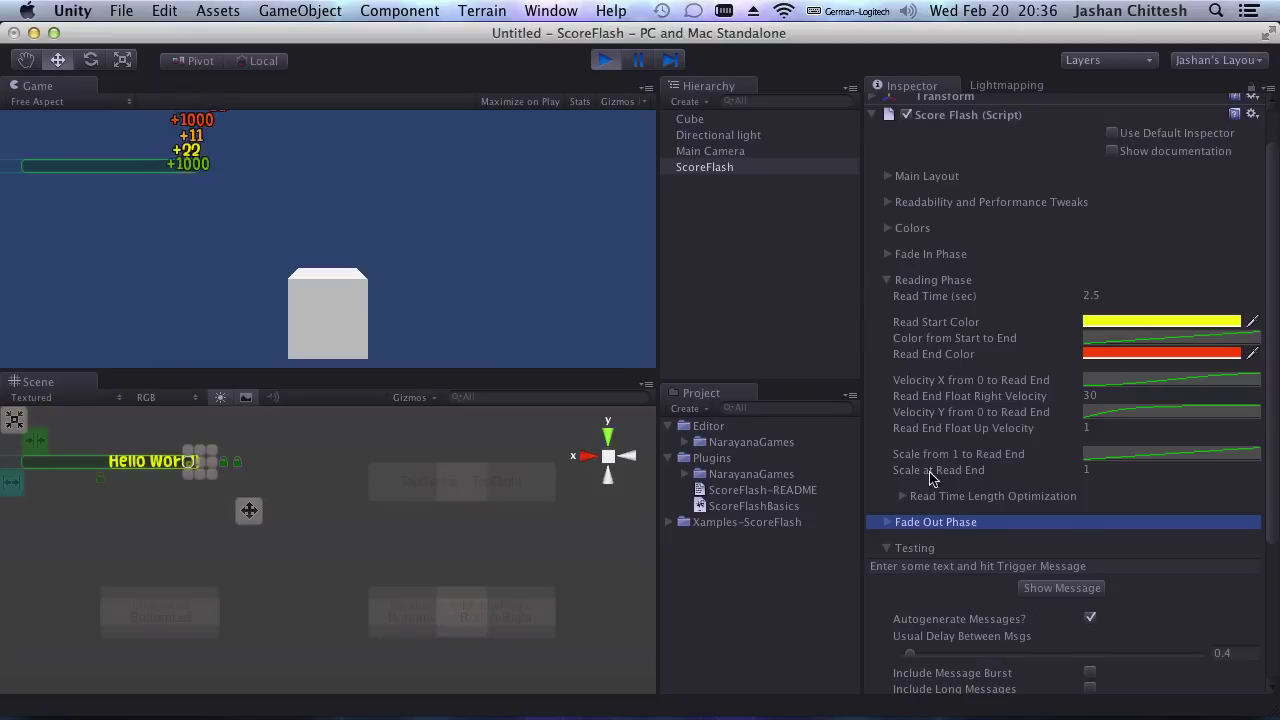
click(886, 282)
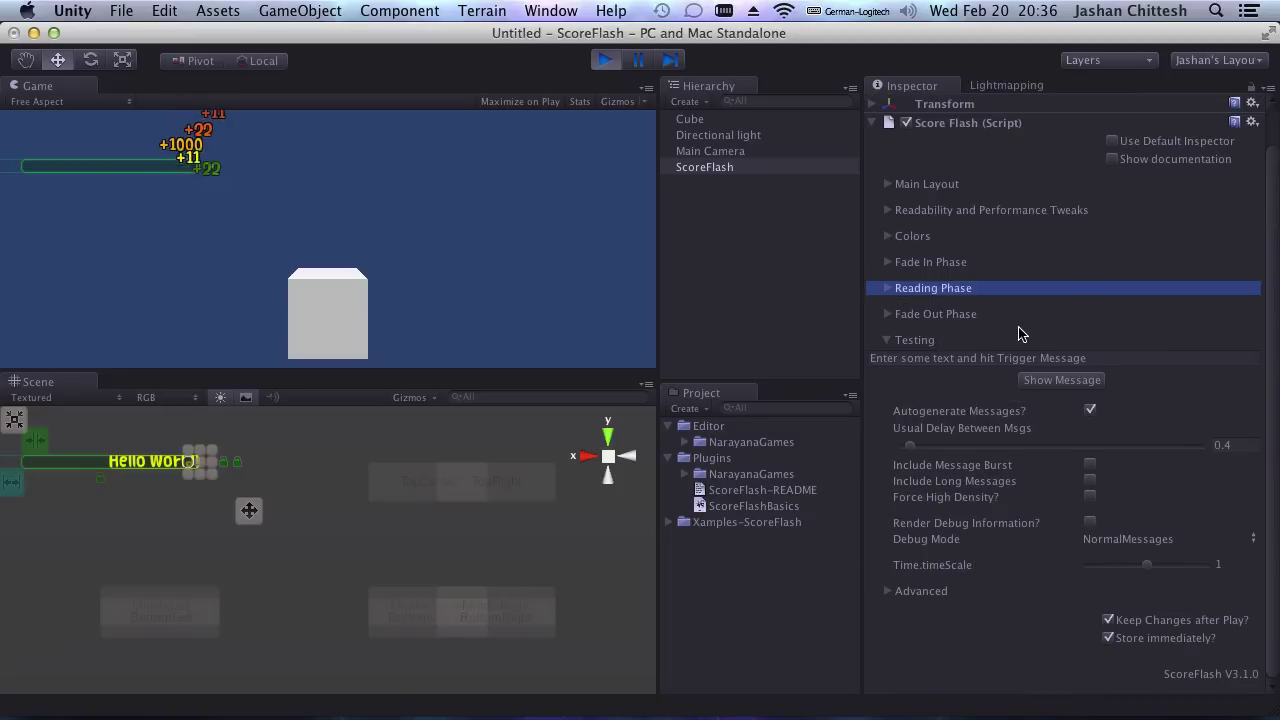
click(886, 185)
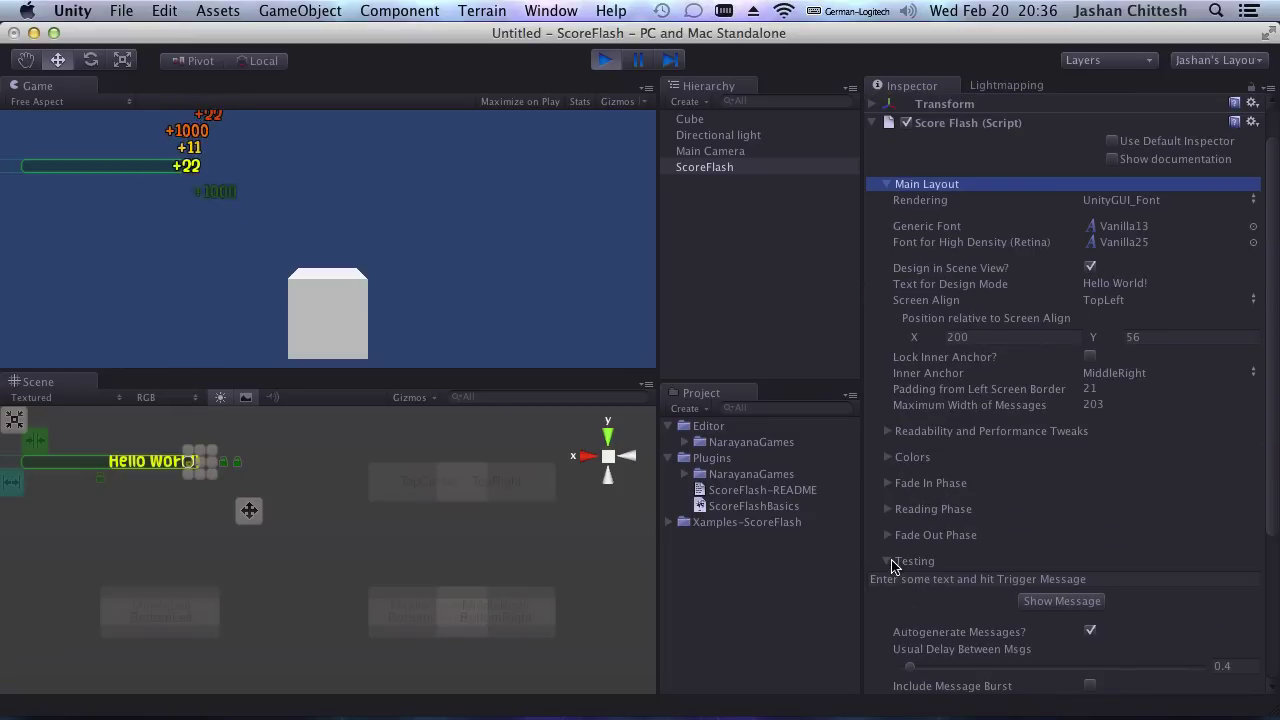
click(889, 562)
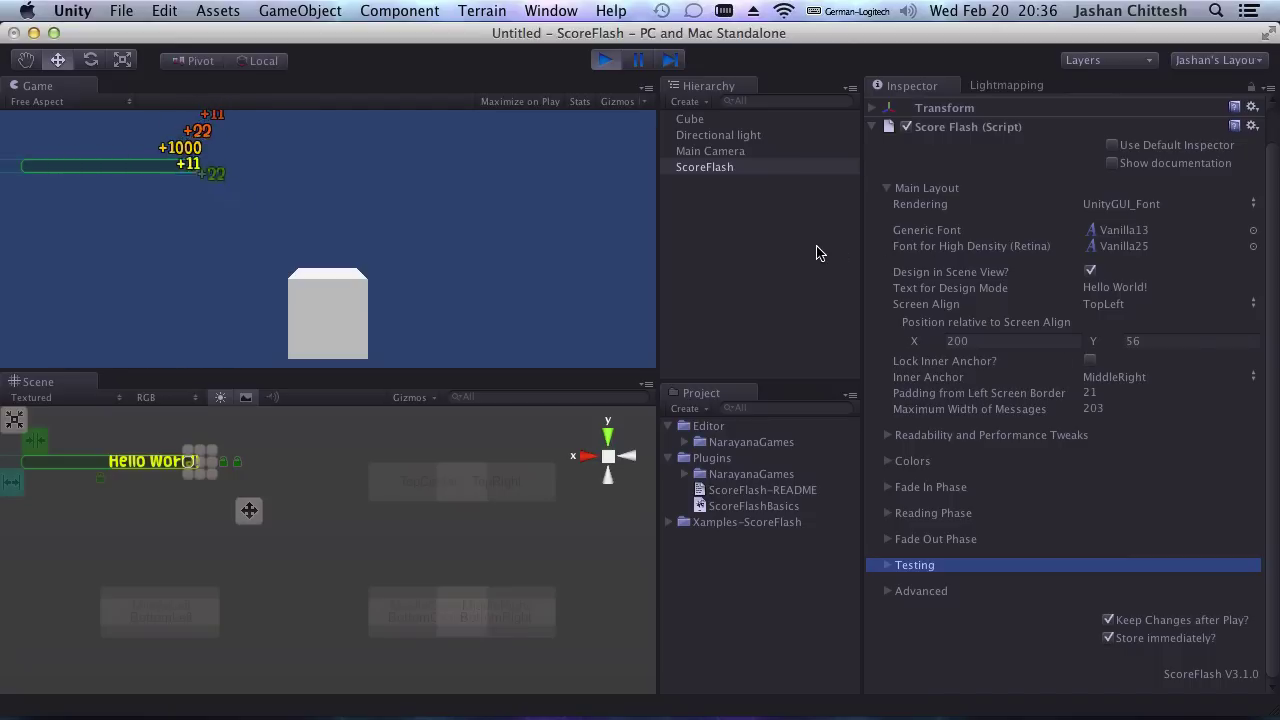
Step: Stop play mode and create an empty ScoreFlashLayout object at position 0, 0, 0
click(607, 61)
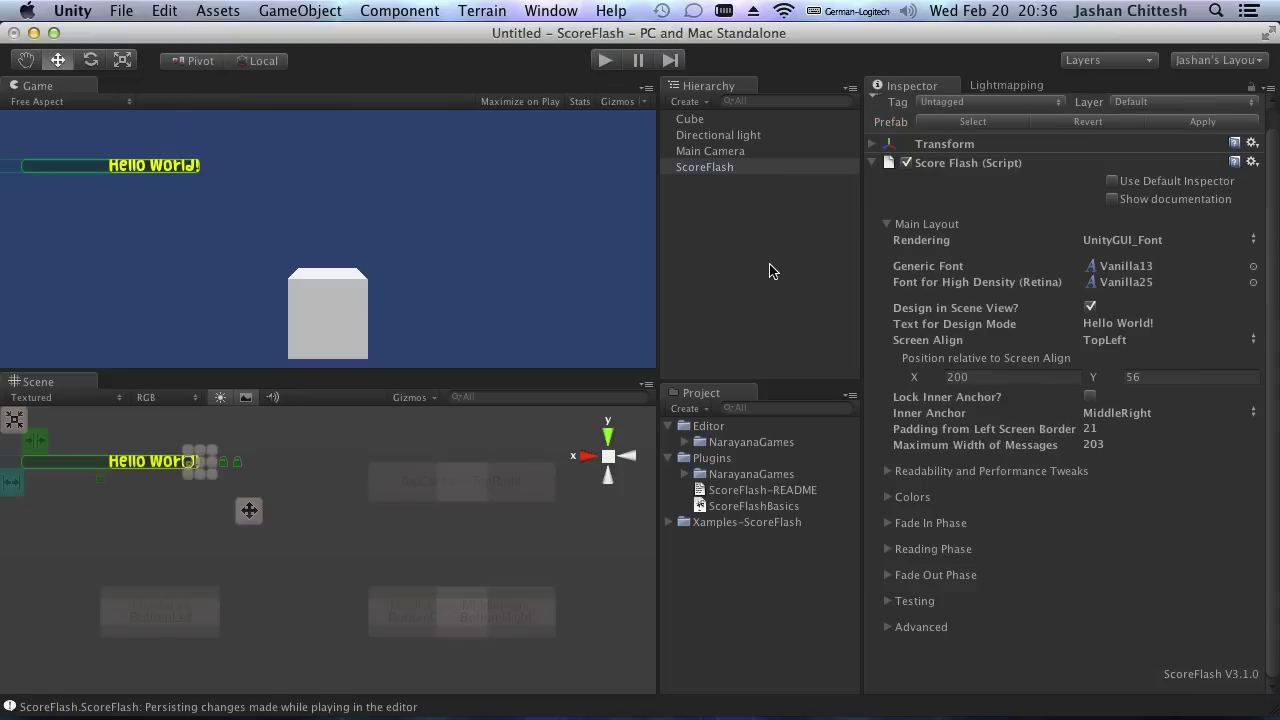
key(super+shift+n)
key(Return)
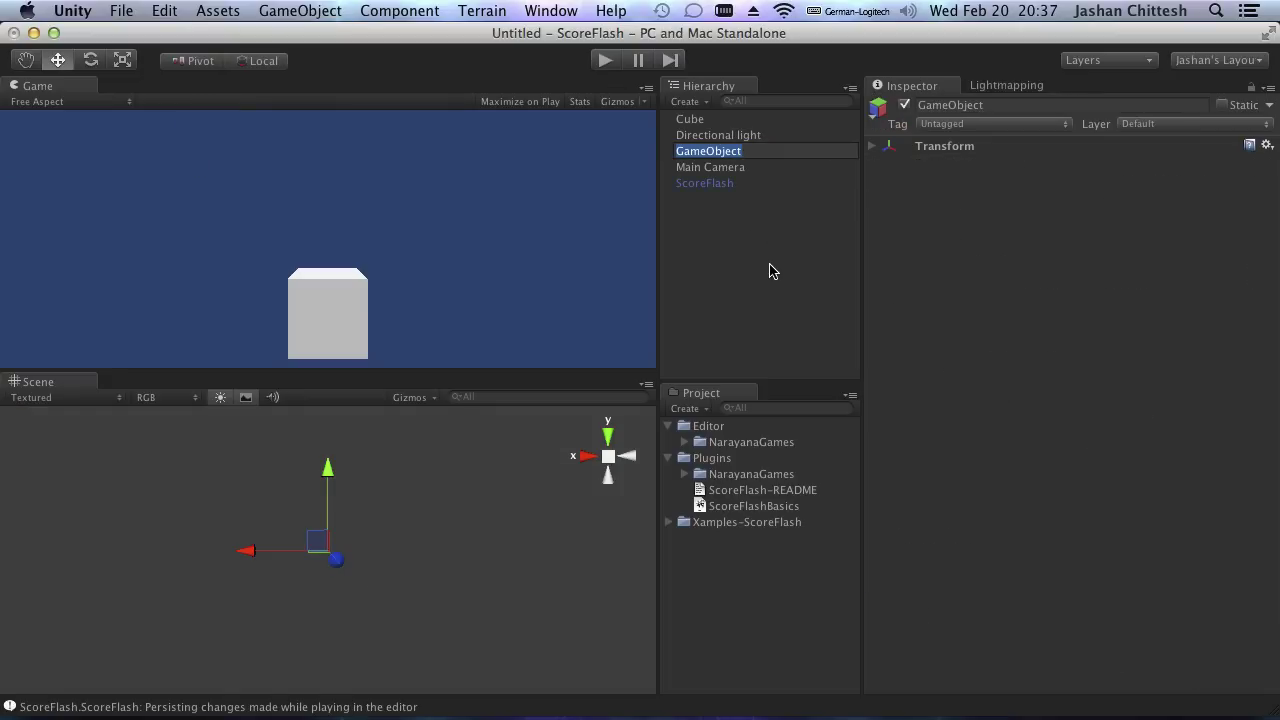
text(ScoreFlash)
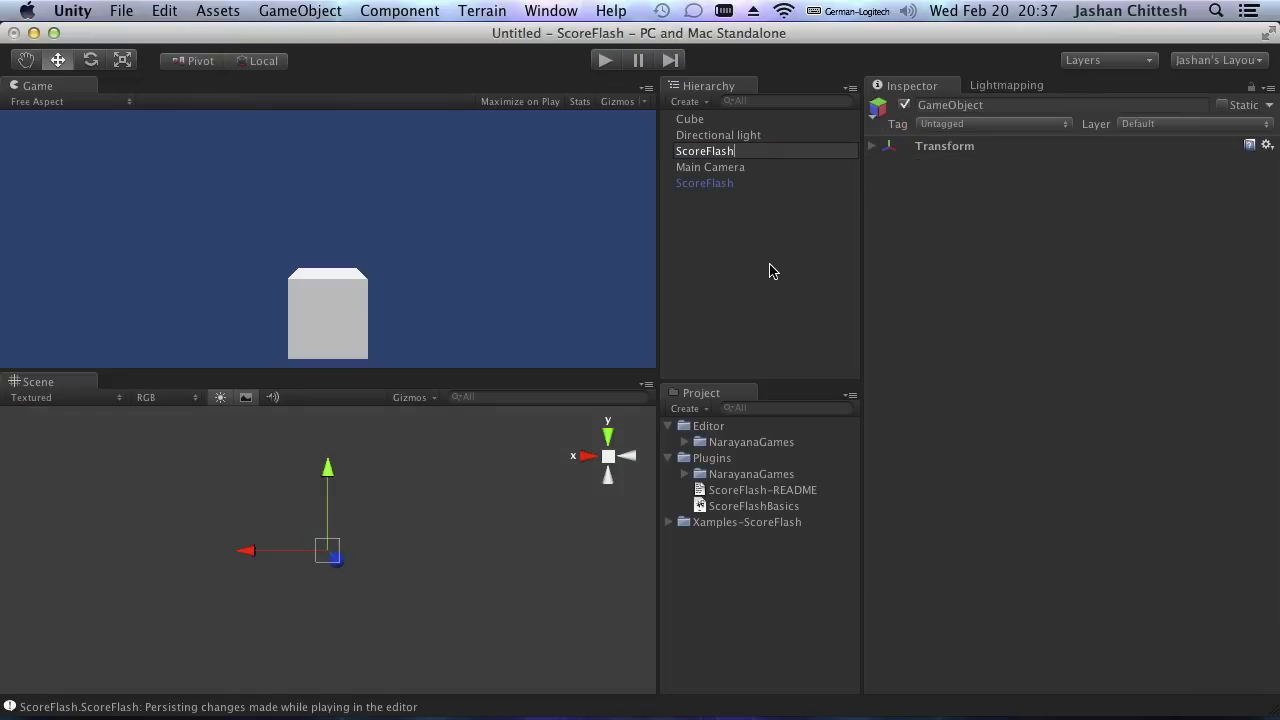
text(Layout)
key(Return)
click(872, 146)
click(930, 181)
text(0)
key(Tab)
text(0)
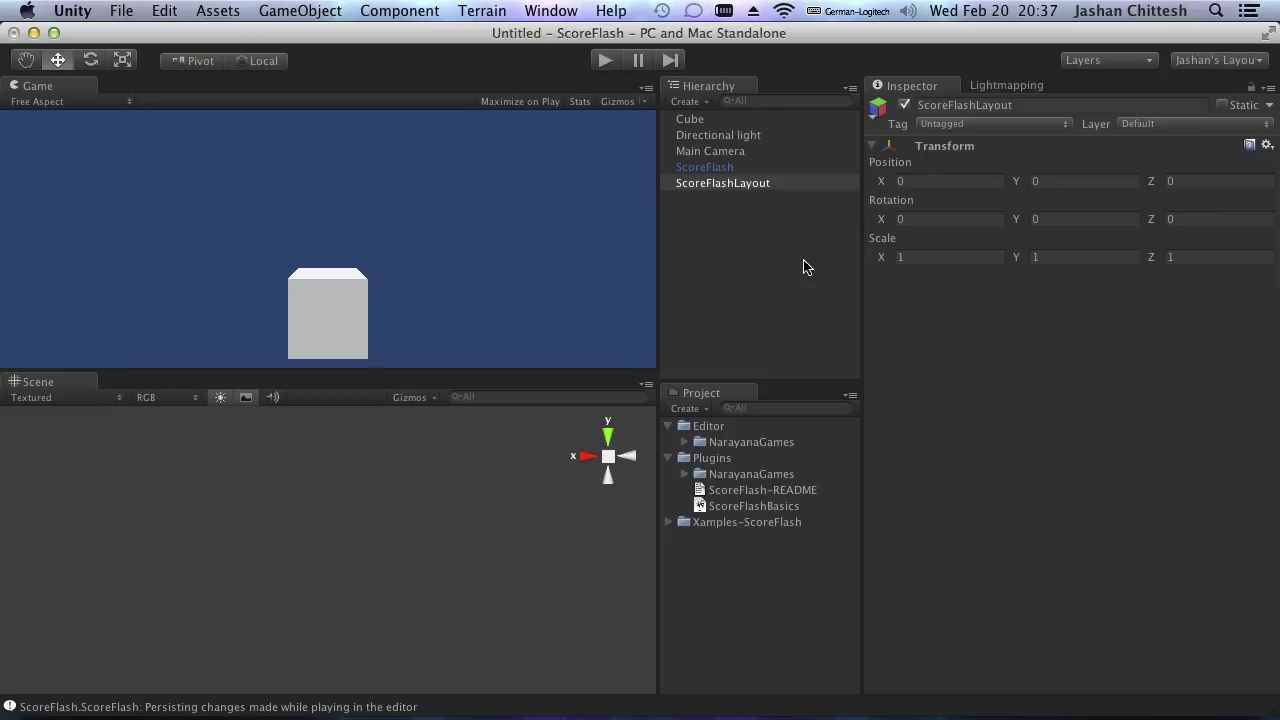
Step: Duplicate ScoreFlashLayout into two objects named TopLeft1 and TopLeft2
click(730, 184)
key(super+d)
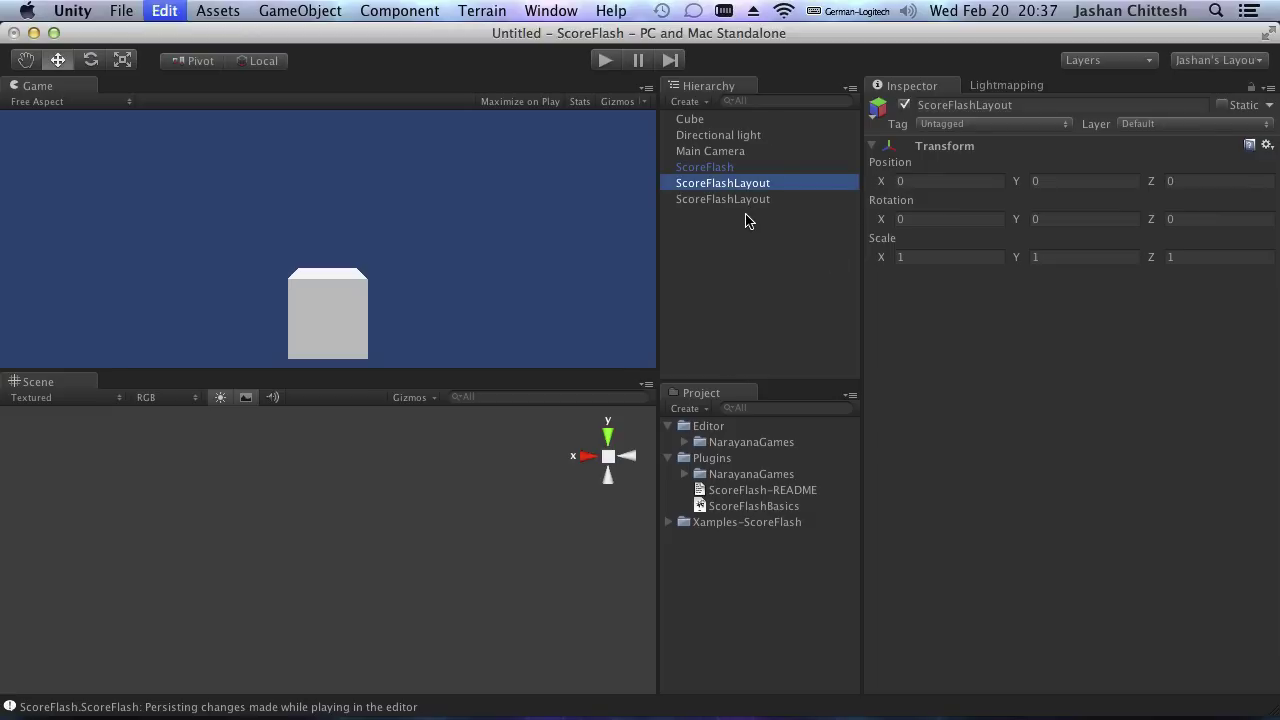
key(Return)
text(s)
key(Return)
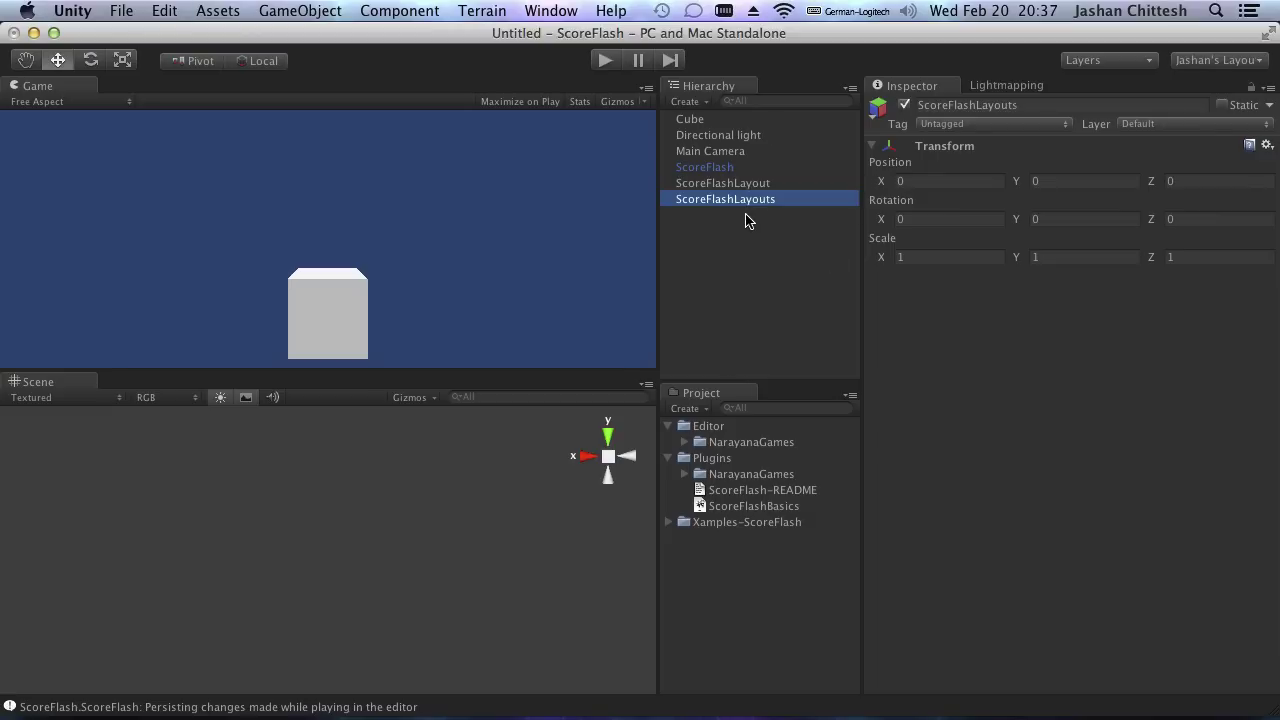
key(Up)
key(Down)
key(Return)
text(TopLeft1)
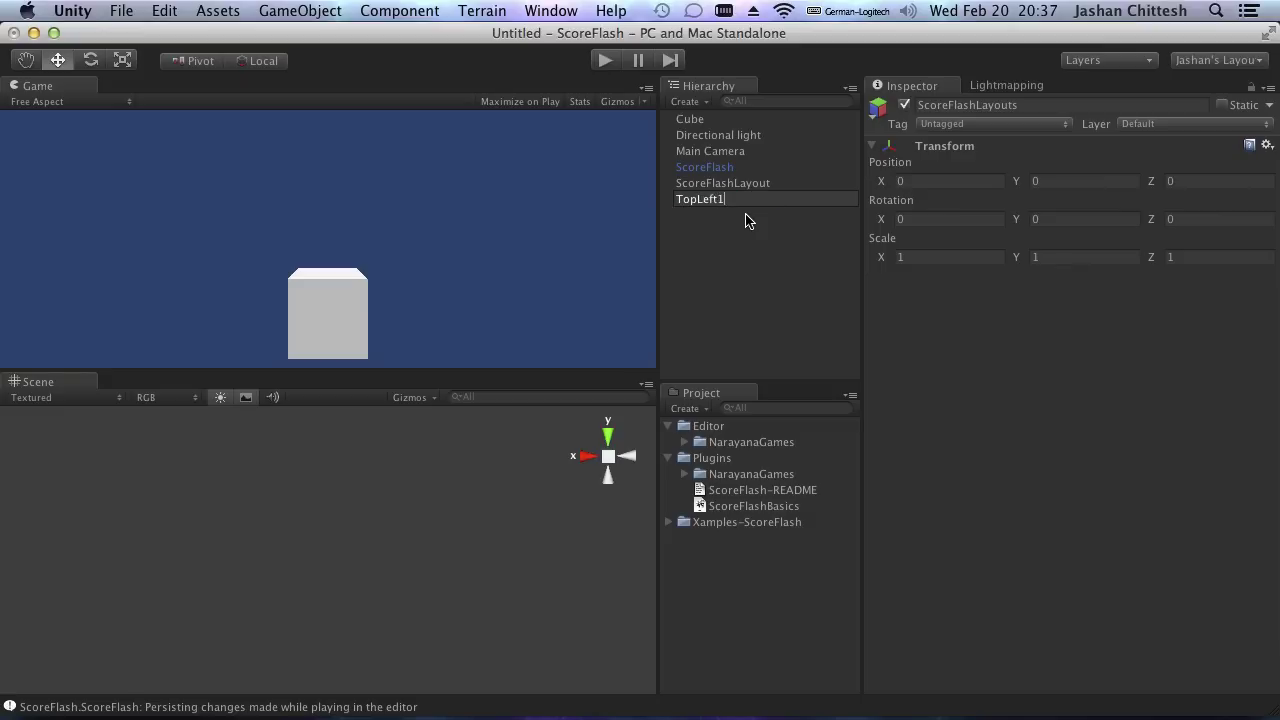
key(Return)
key(super+d)
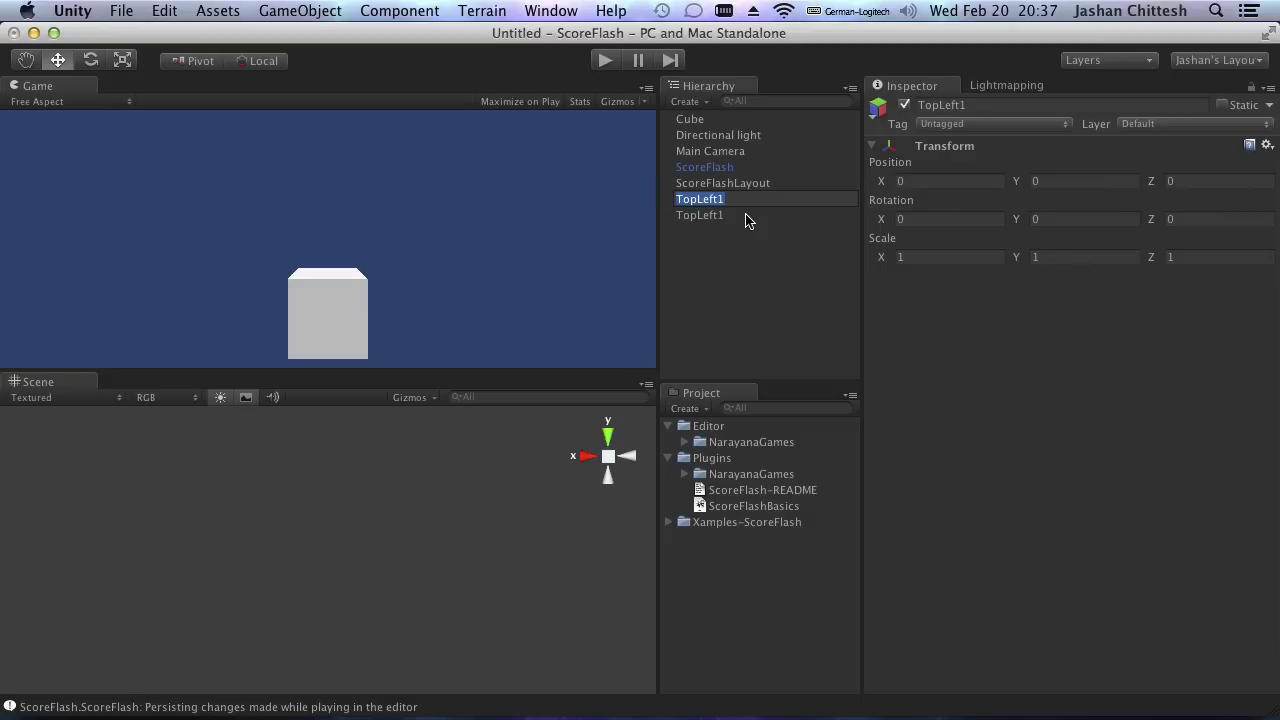
key(Right)
key(BackSpace)
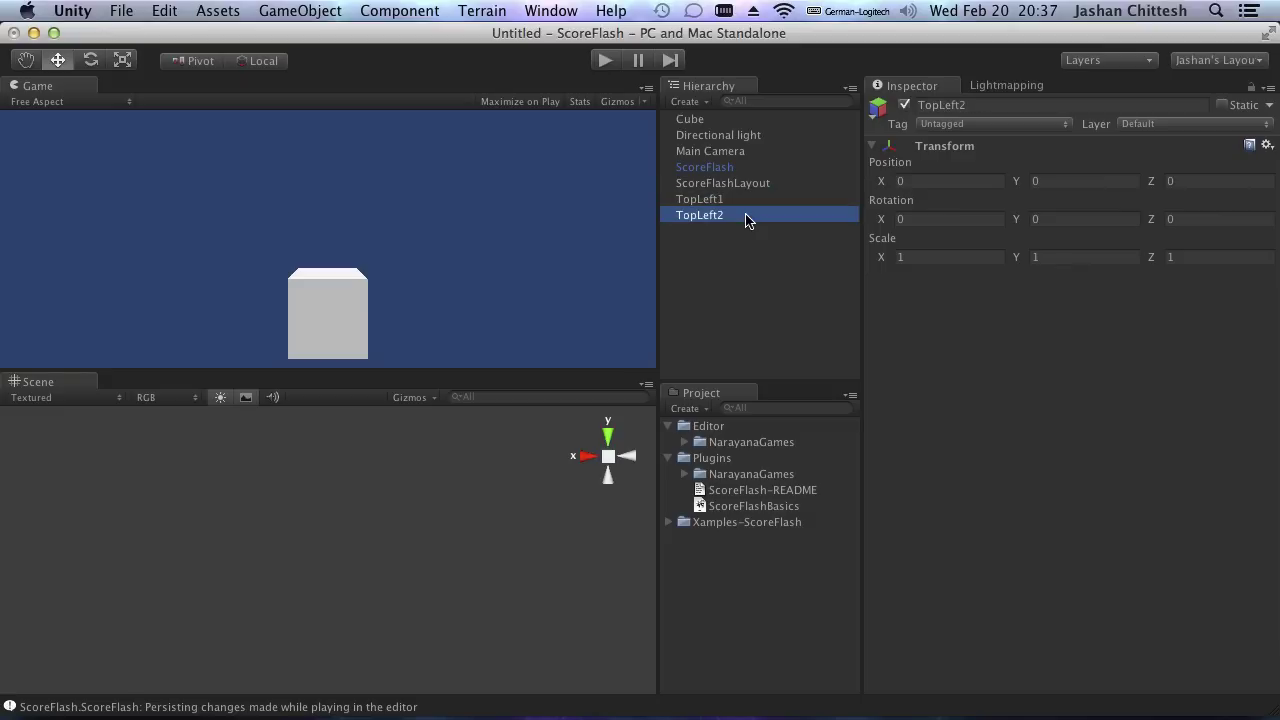
Step: Make TopLeft1 and TopLeft2 children of ScoreFlashLayout
shift+click(702, 199)
drag(702, 199, 730, 197)
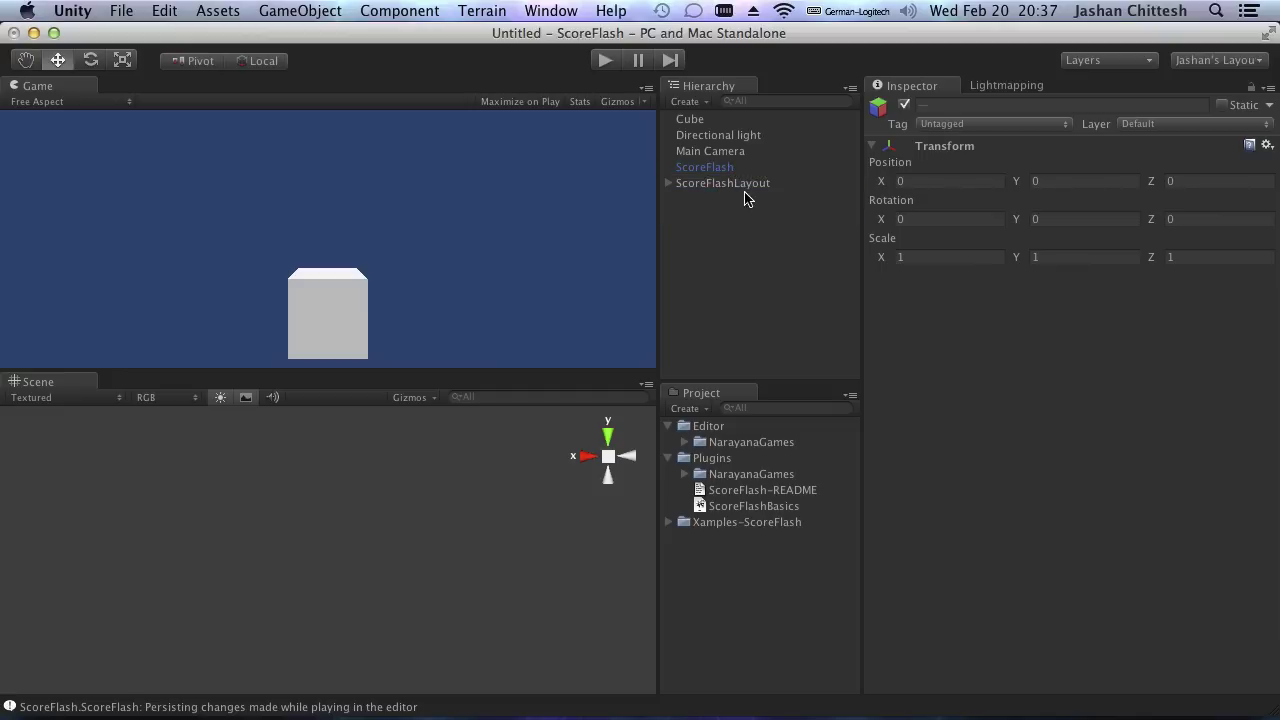
click(669, 184)
click(724, 184)
click(726, 200)
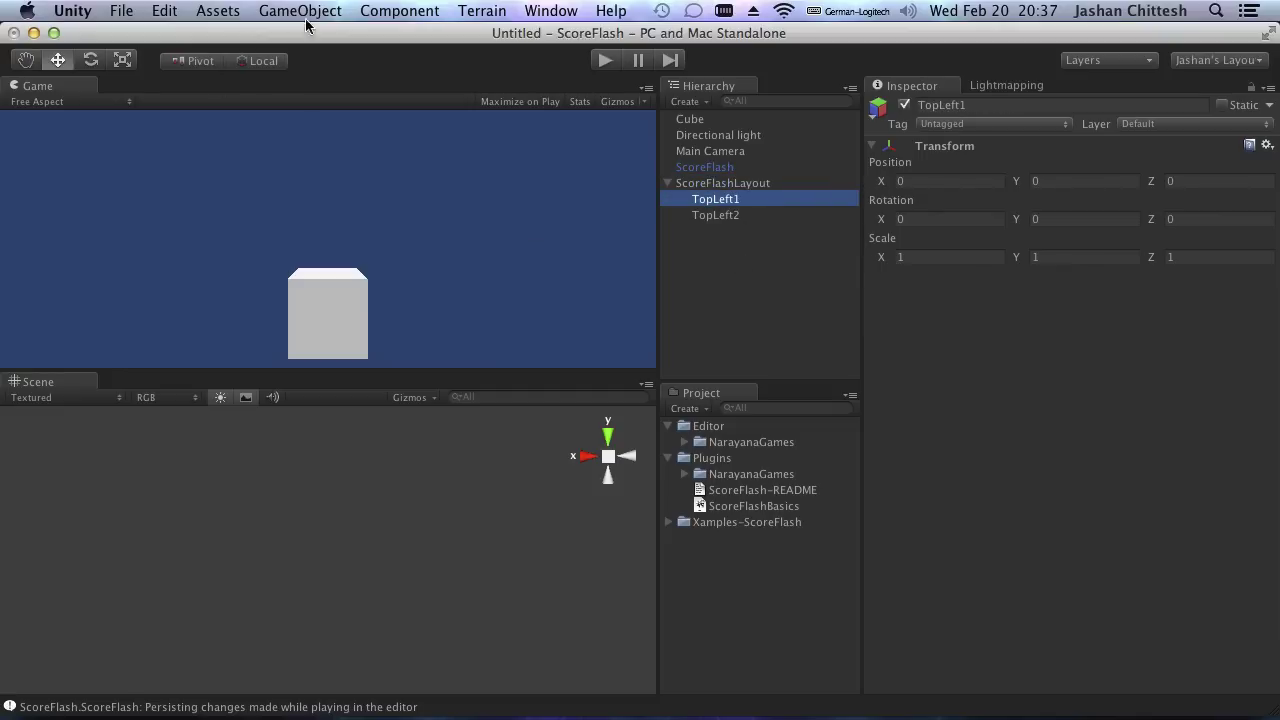
Step: Add the ScoreFlashLayout script to both TopLeft1 and TopLeft2
click(385, 12)
mouse_move(429, 188)
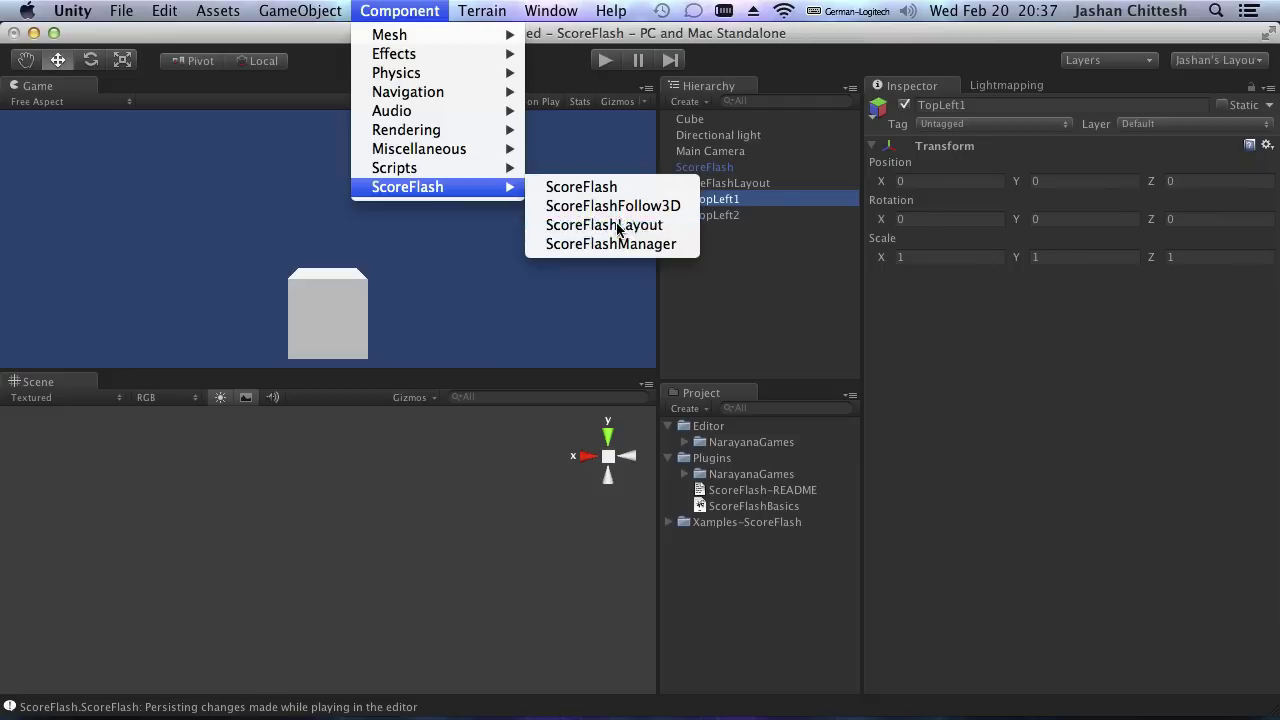
click(618, 226)
click(686, 475)
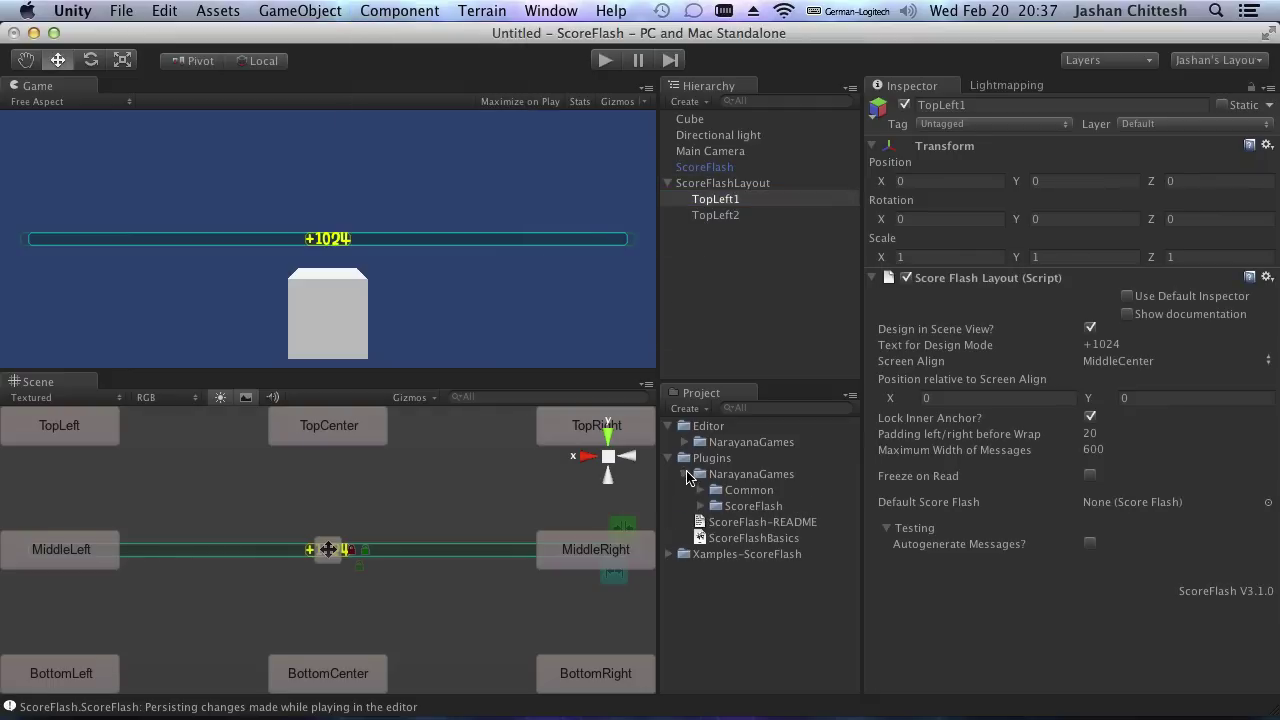
click(700, 507)
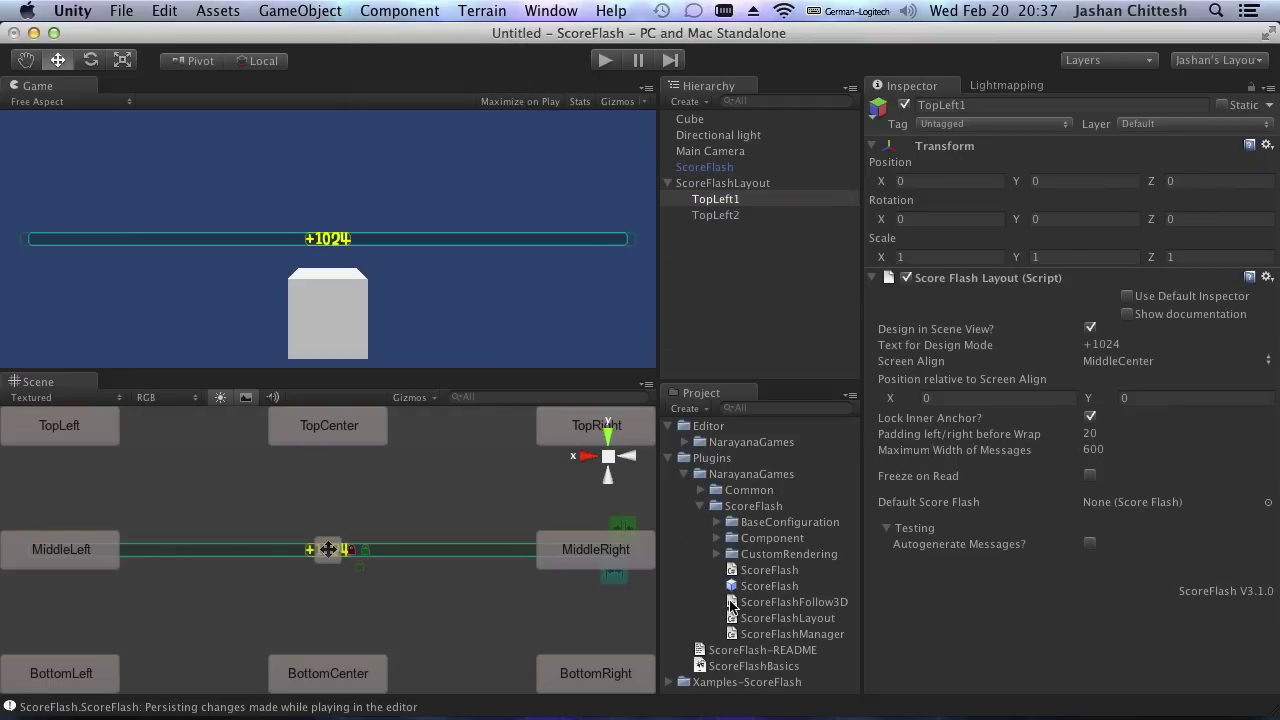
click(780, 618)
click(722, 218)
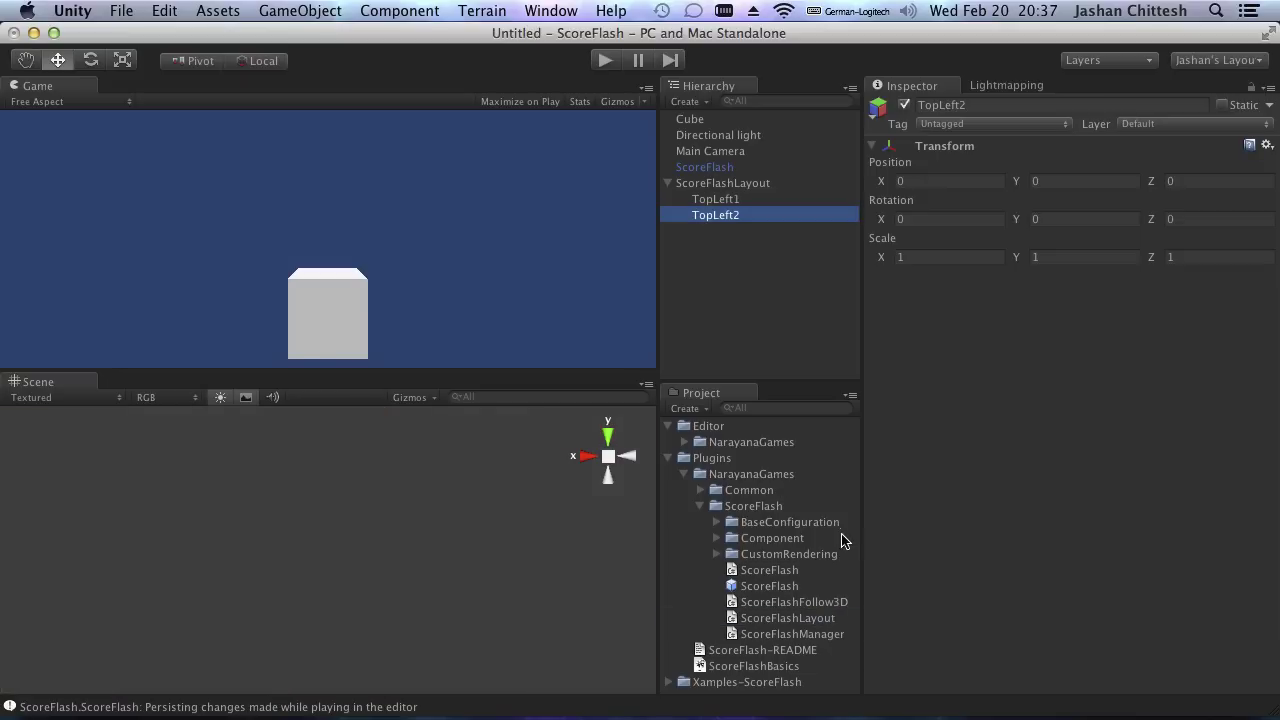
drag(780, 618, 966, 425)
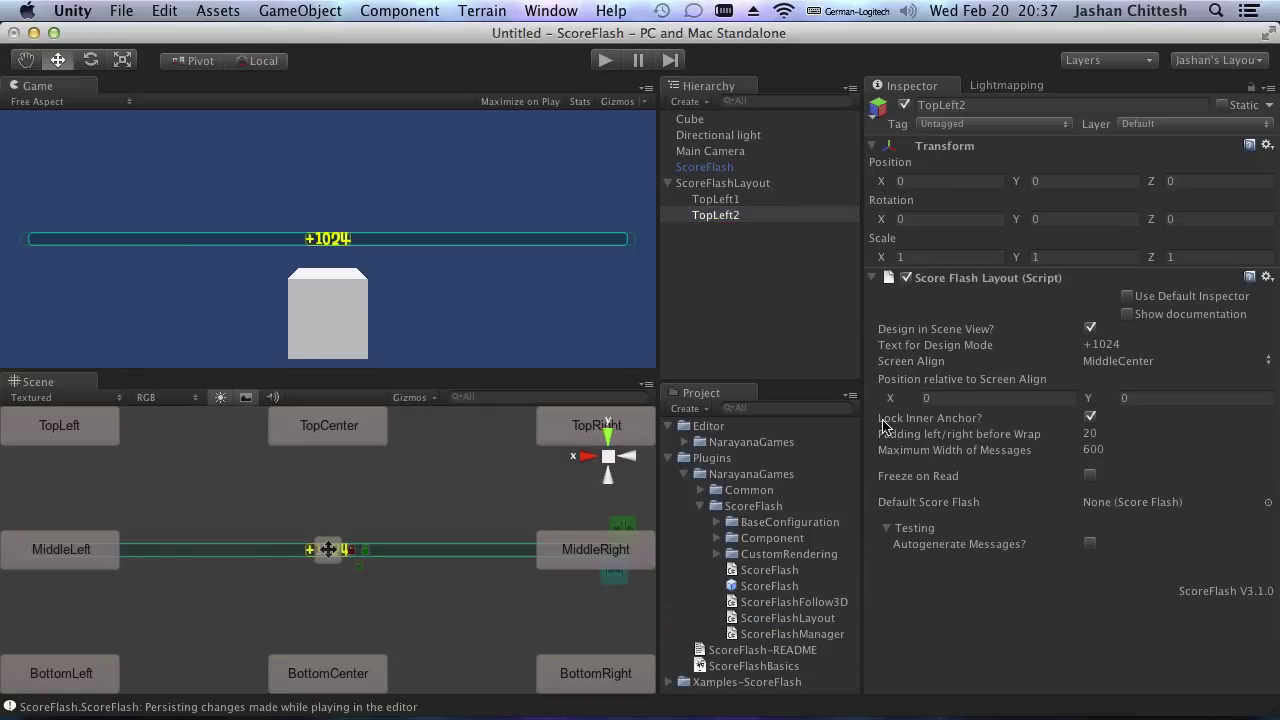
Step: Check ScoreFlash's Testing options, then return to TopLeft1's MiddleCenter layout settings
click(740, 200)
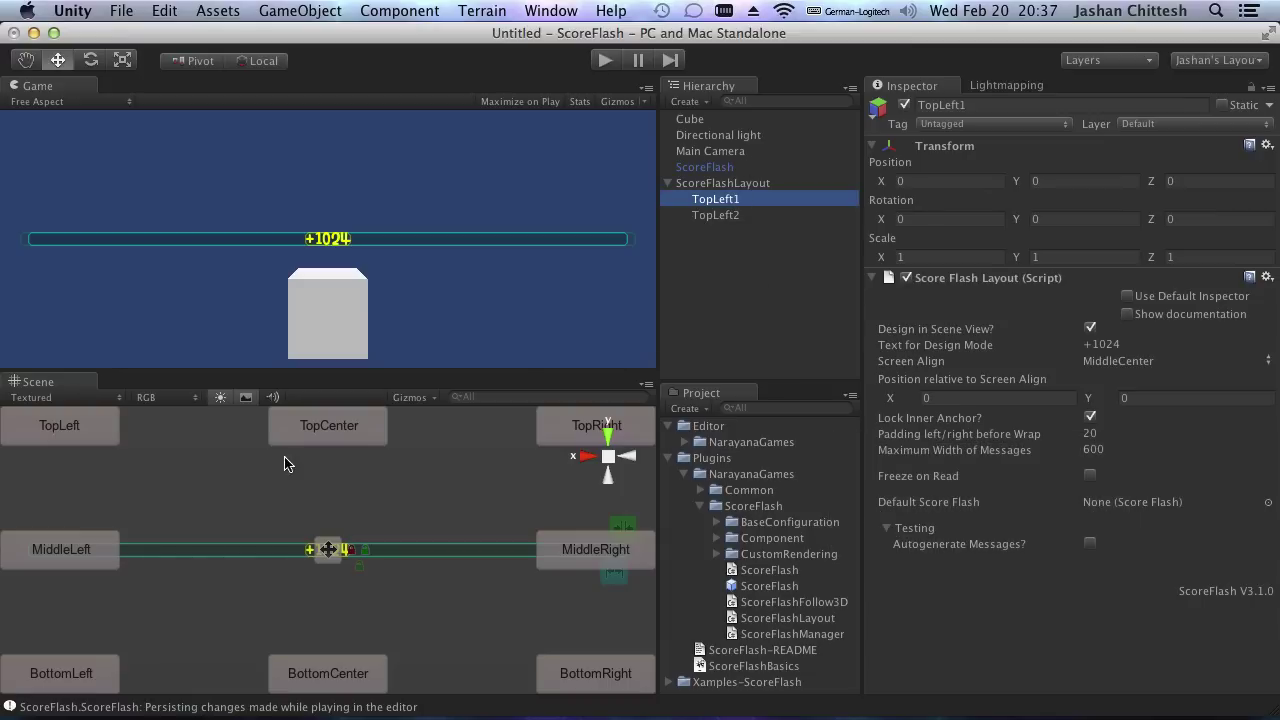
click(715, 168)
scroll(1010, 485, down, 3)
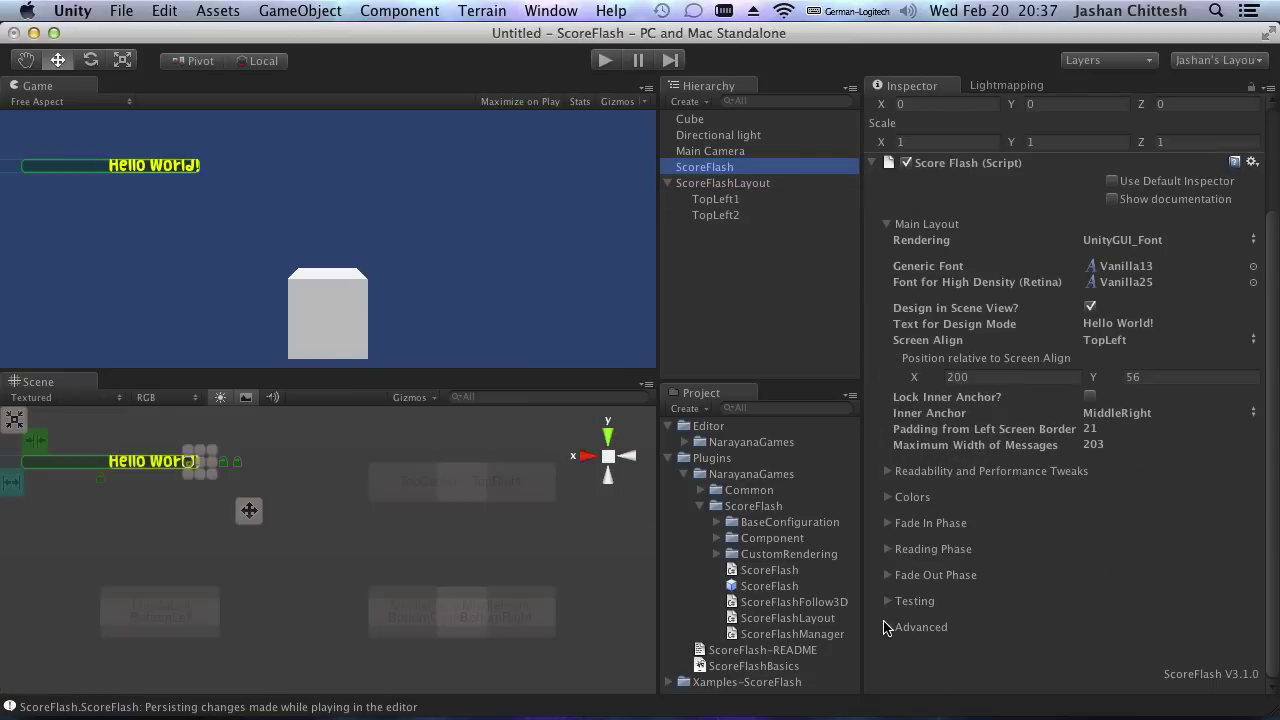
click(889, 604)
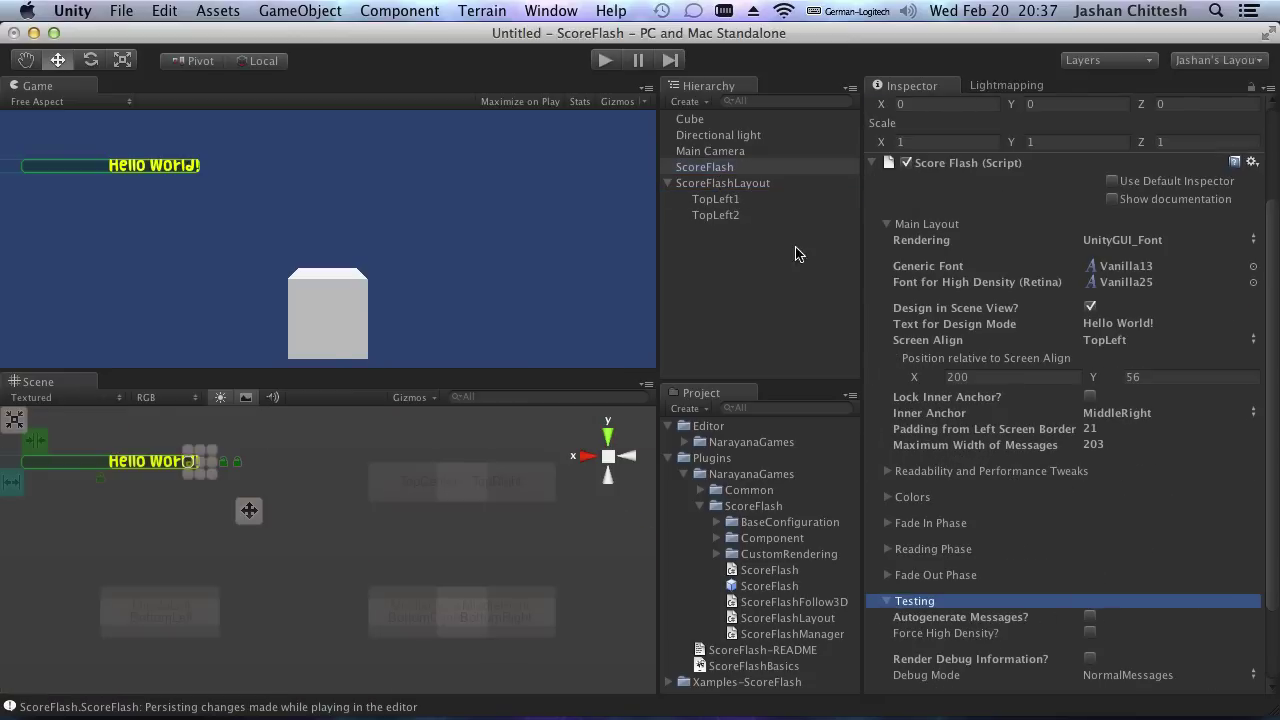
click(712, 199)
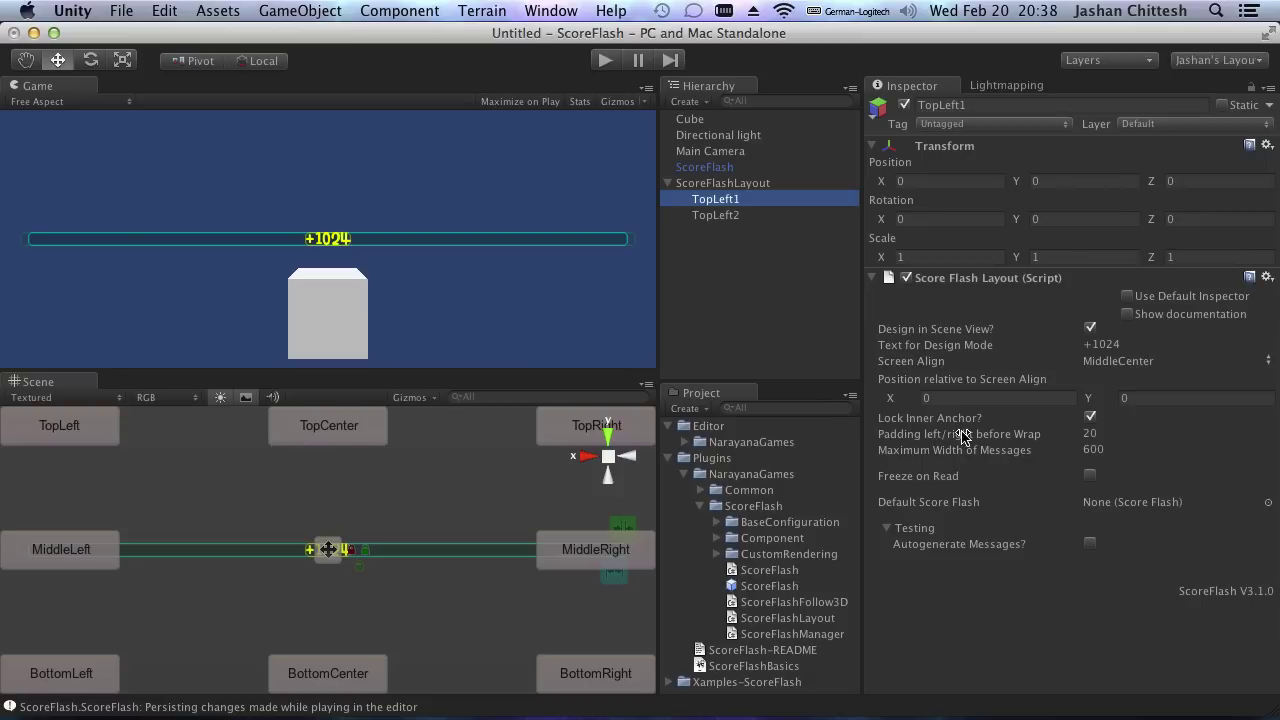
Step: Align TopLeft1's +1024 message TopLeft at offset 17, 18 with maximum width 76
click(66, 432)
click(66, 432)
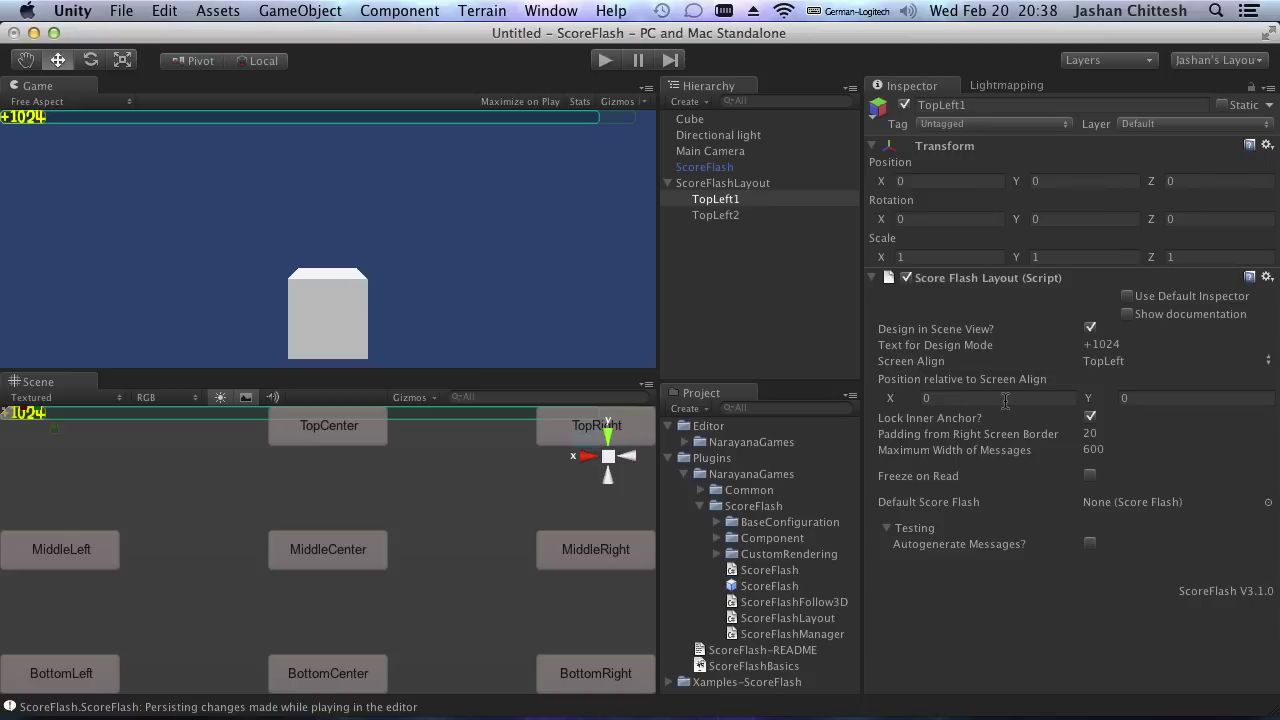
mouse_move(13, 425)
mouse_down()
mouse_move(38, 446)
mouse_move(19, 432)
mouse_up()
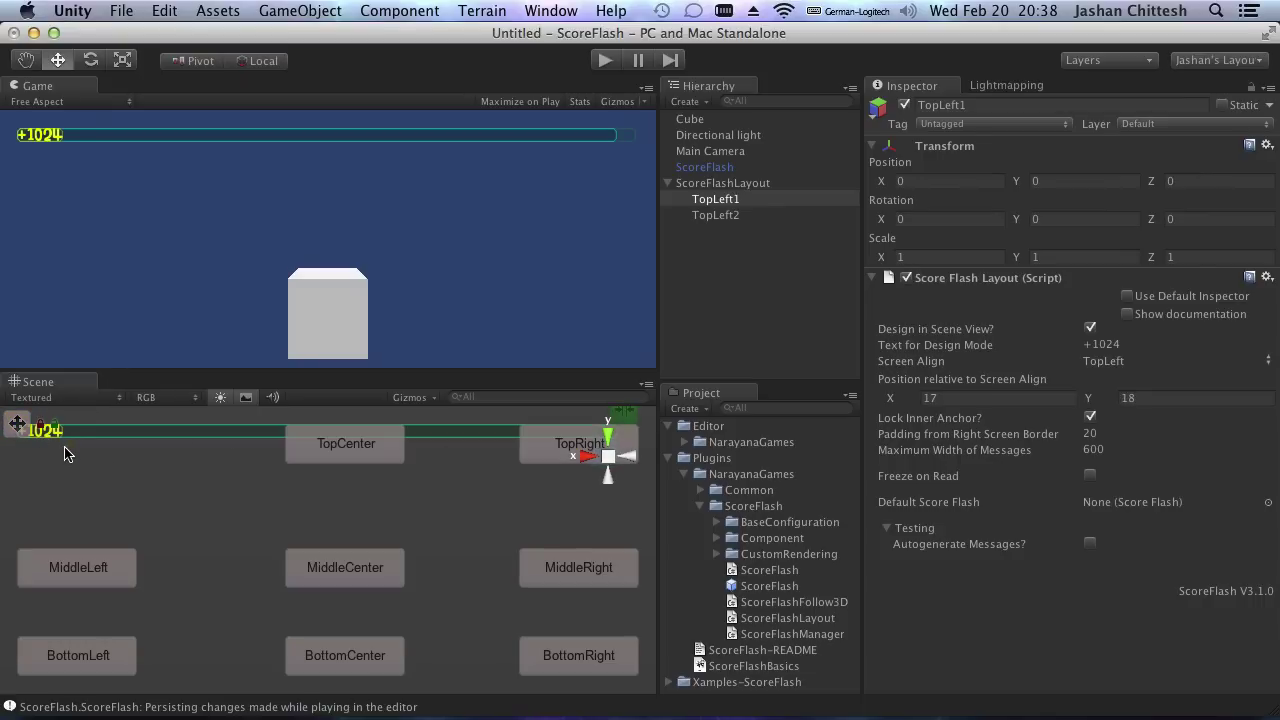
click(72, 456)
drag(56, 455, 99, 451)
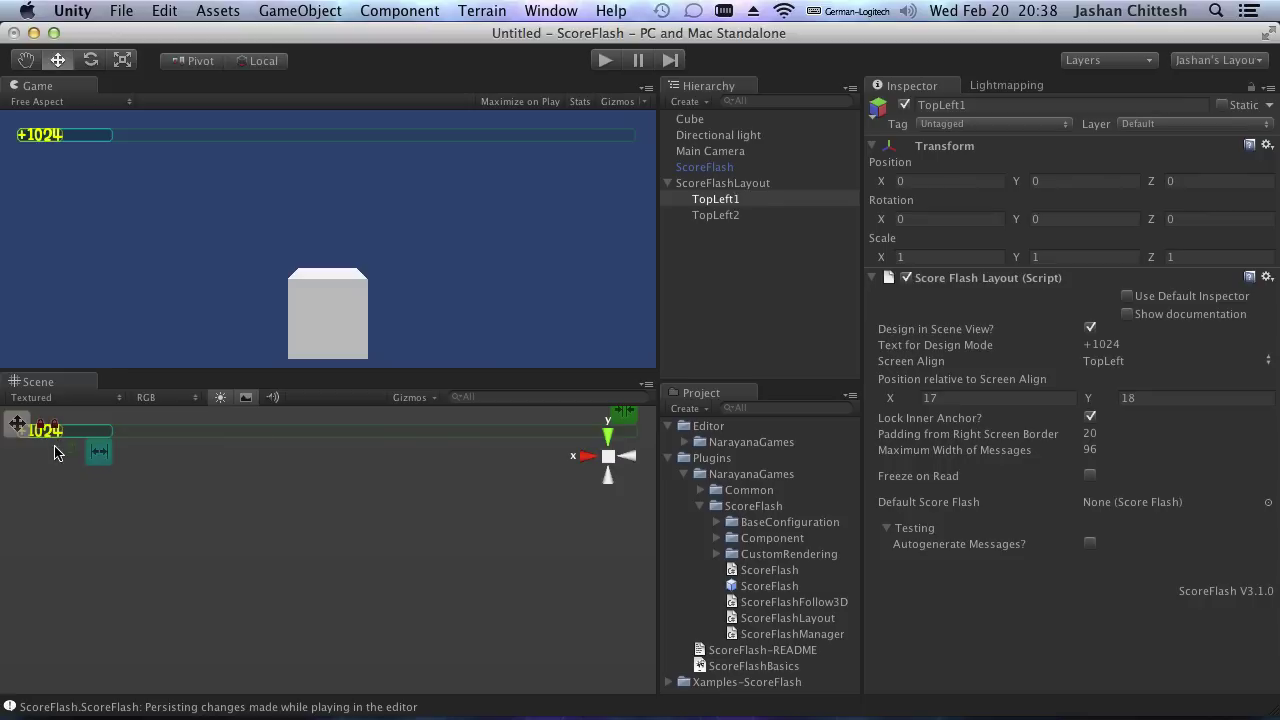
drag(101, 458, 82, 456)
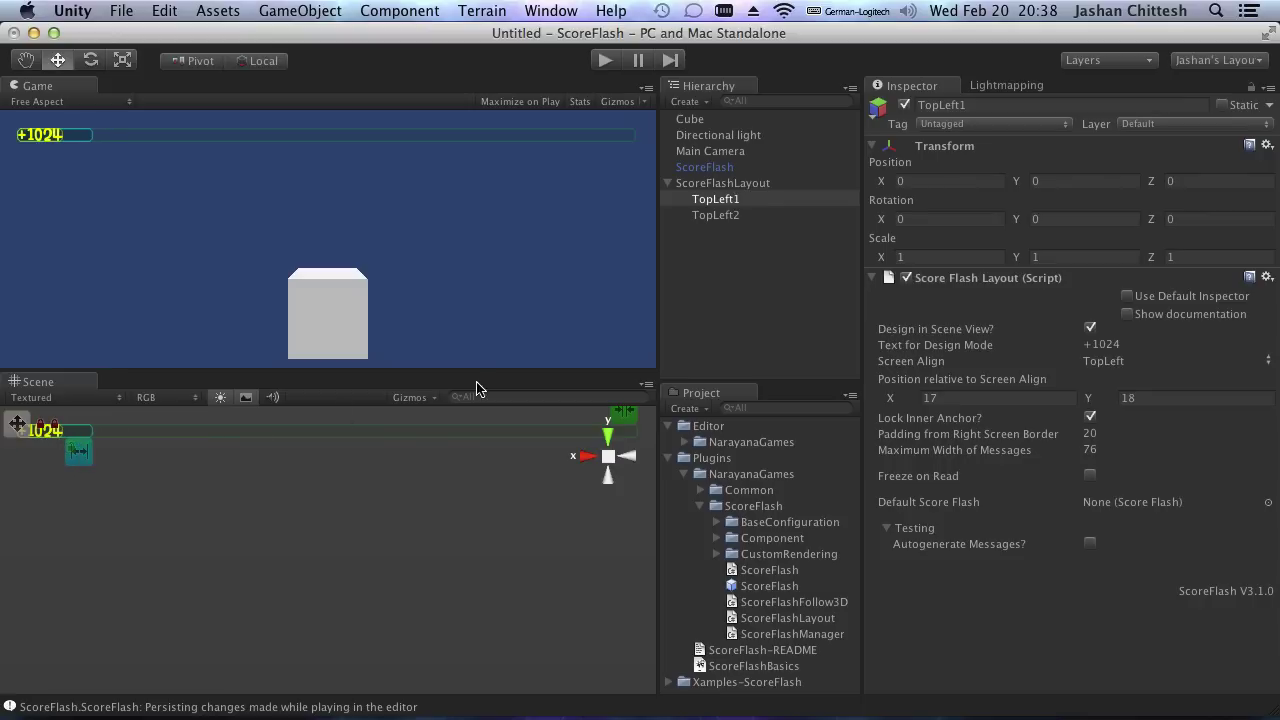
mouse_move(630, 413)
mouse_down()
mouse_move(540, 420)
mouse_move(633, 418)
mouse_up()
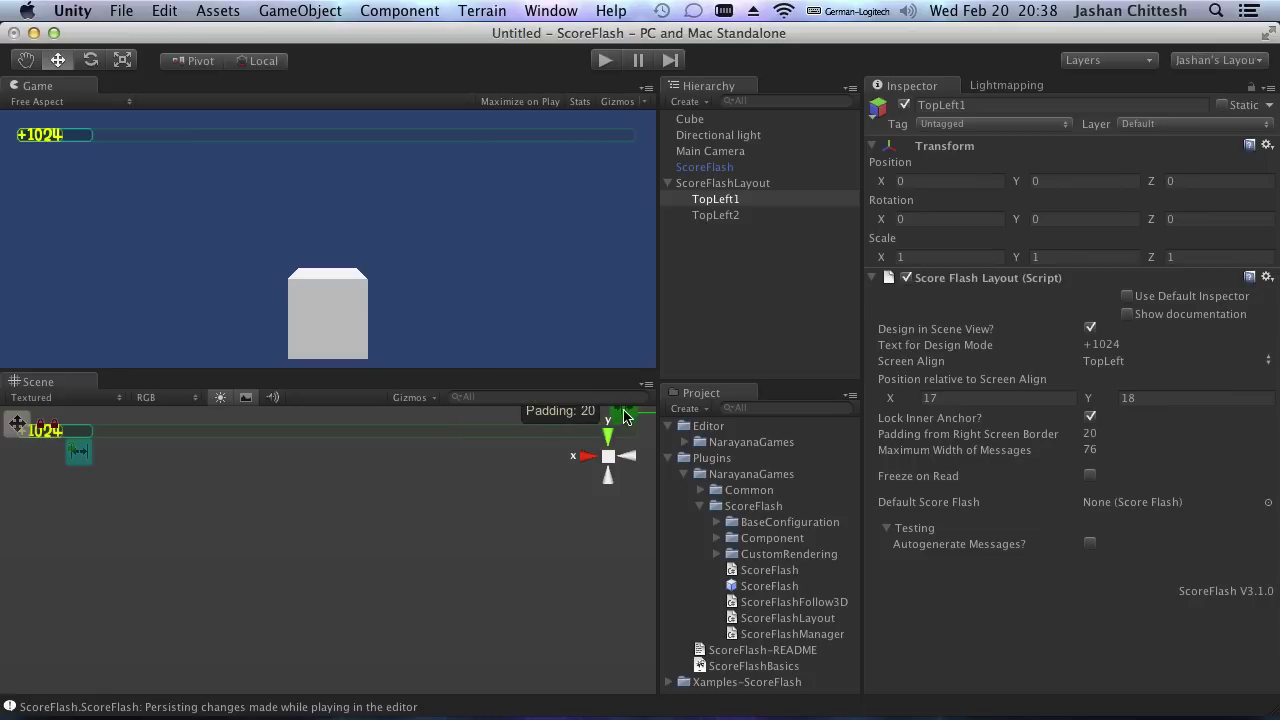
Step: Align TopLeft2 TopLeft with an unlocked BottomRight inner anchor, placing its +1024 right of TopLeft1's
click(722, 216)
click(95, 438)
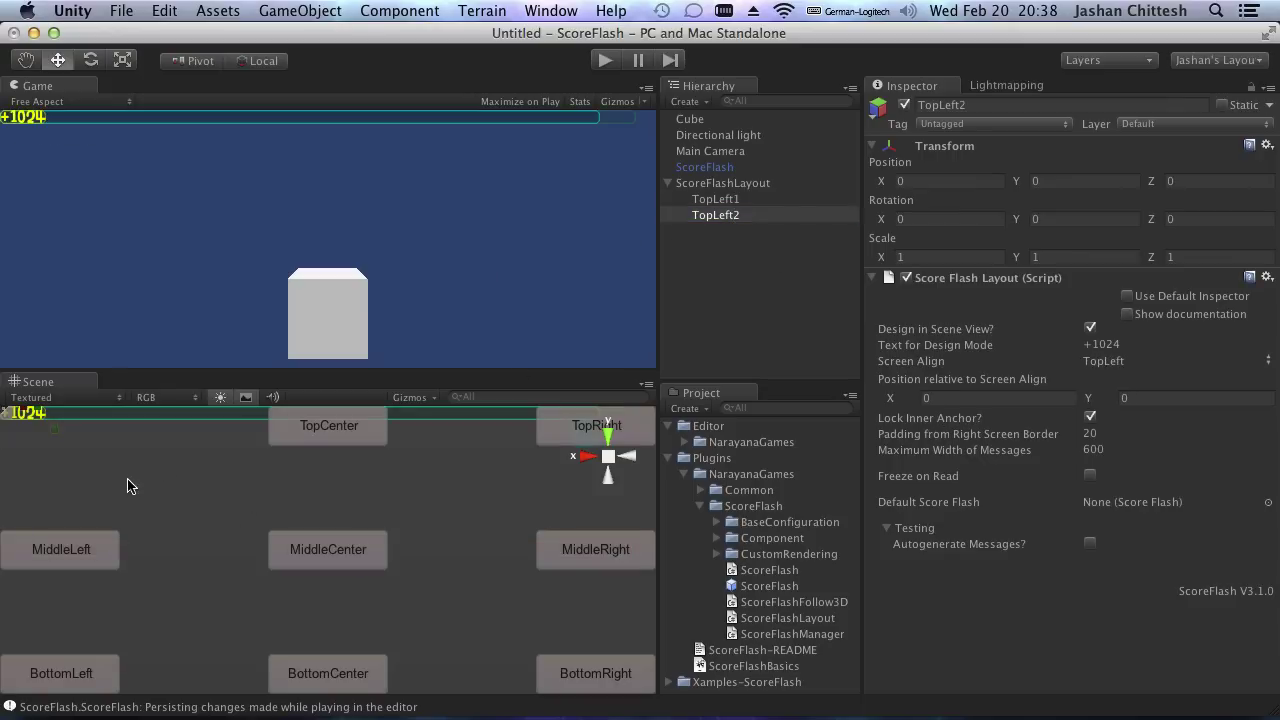
drag(8, 416, 132, 470)
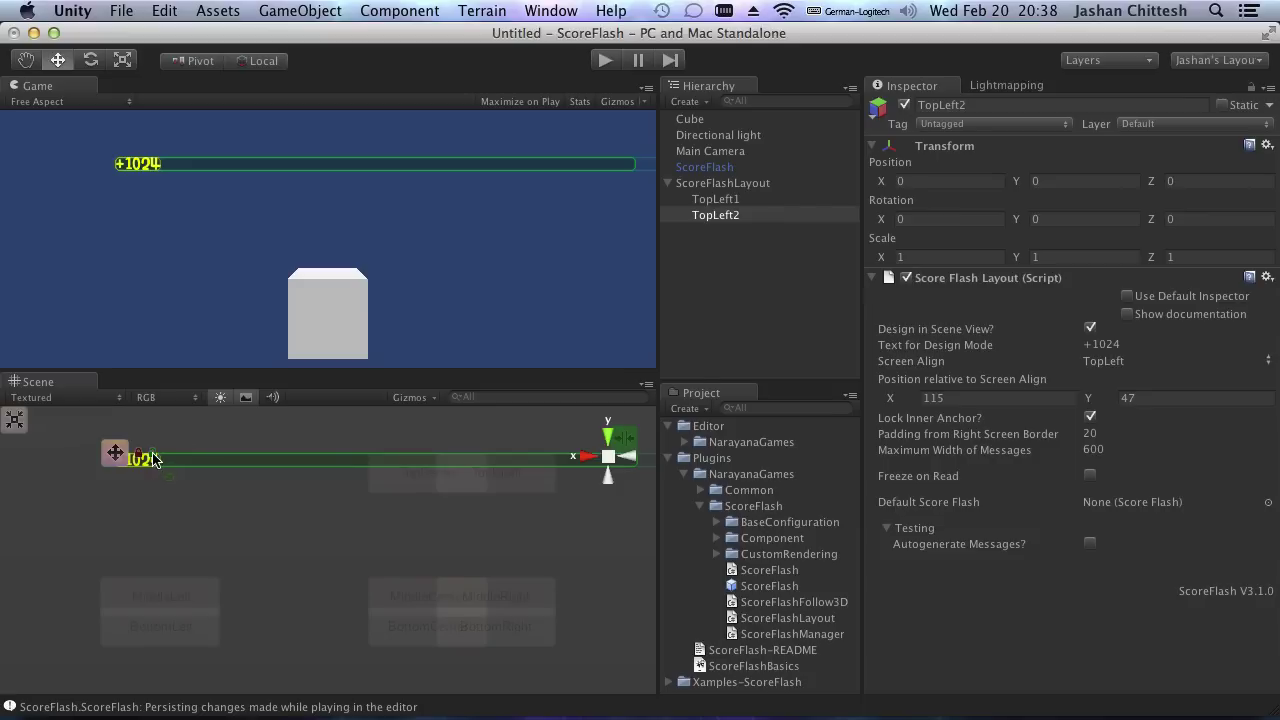
click(141, 474)
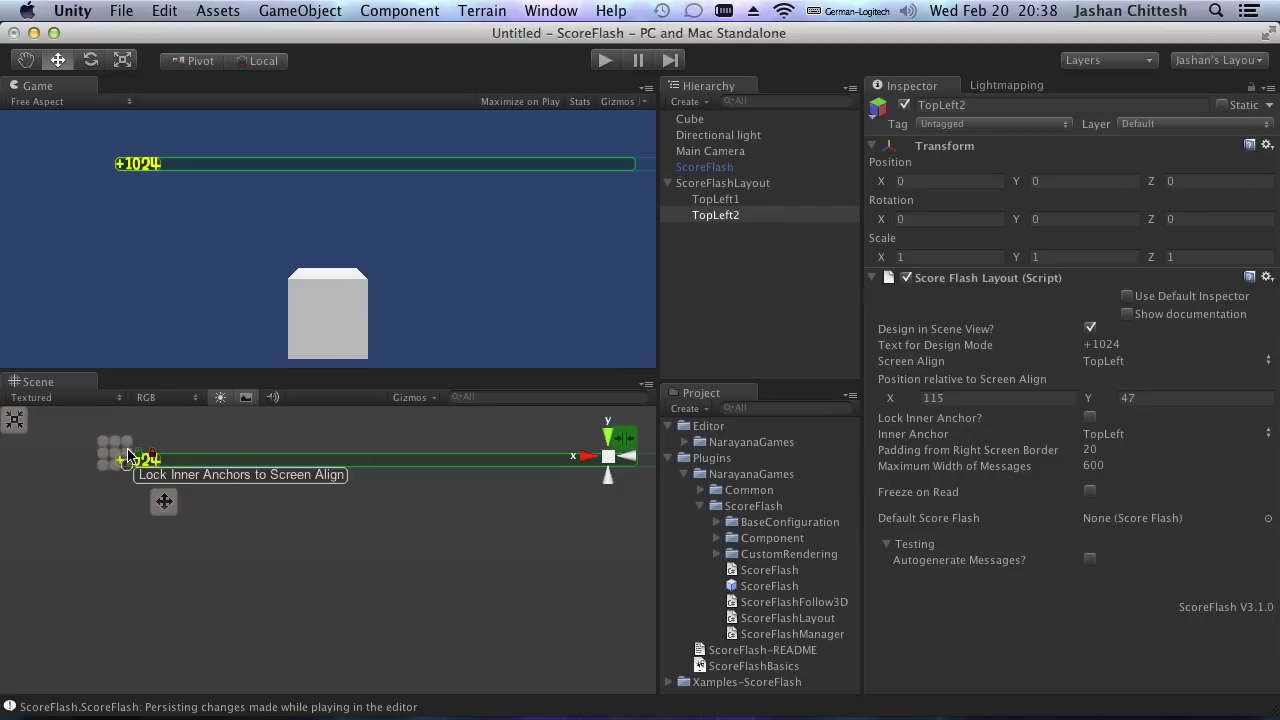
click(128, 461)
drag(163, 502, 280, 507)
click(137, 447)
drag(207, 481, 123, 478)
drag(281, 507, 236, 506)
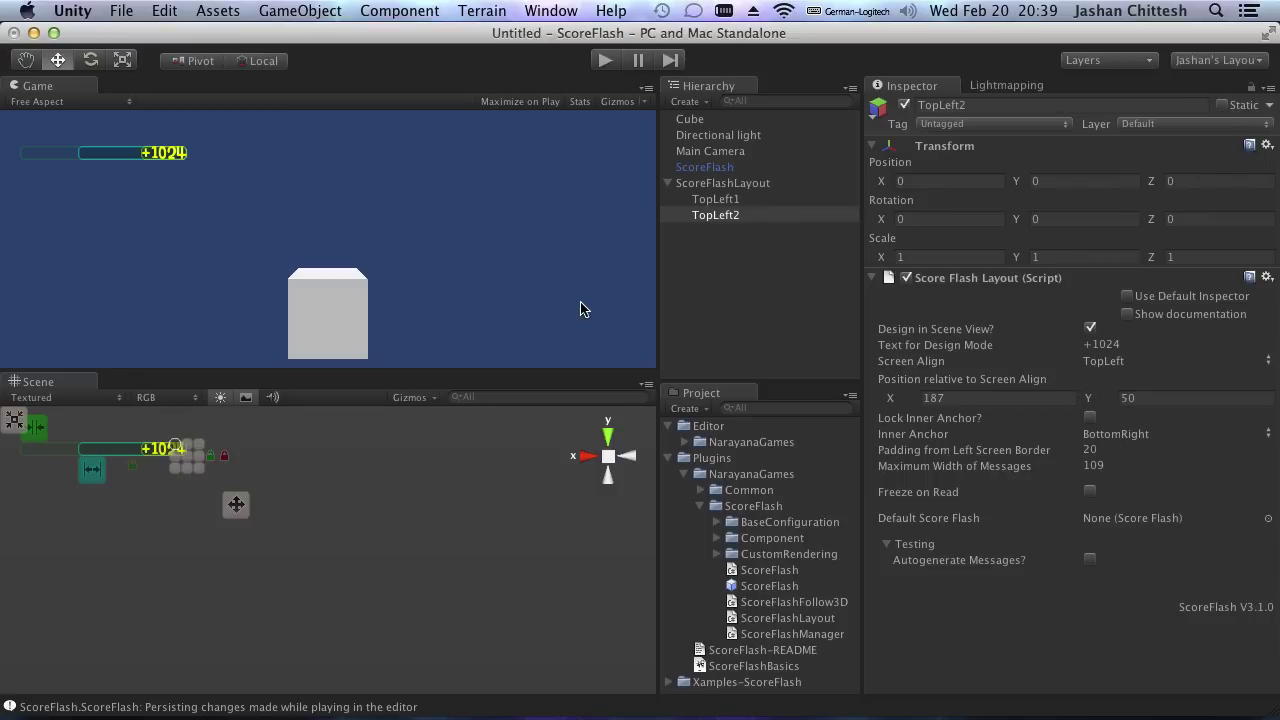
shift+click(741, 203)
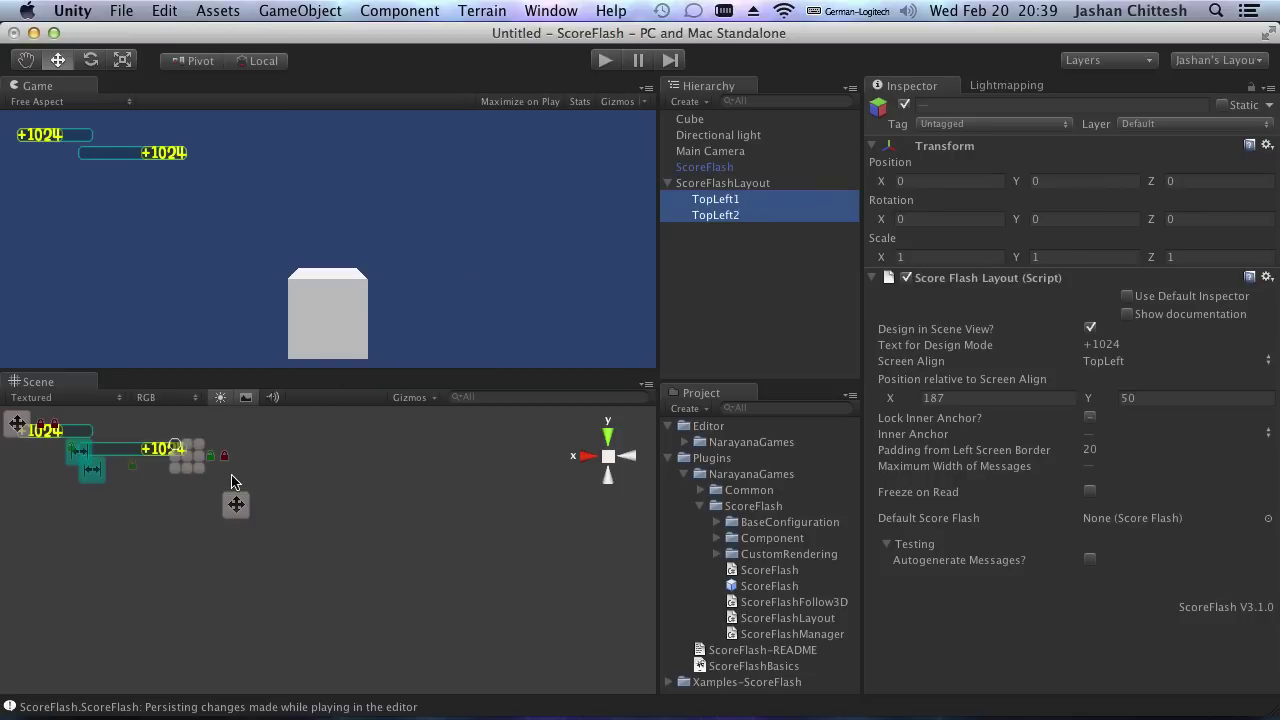
drag(238, 507, 247, 495)
Step: Open the Xample_TestLayout script from the Xamples-ScoreFlash folder to review its code
click(746, 184)
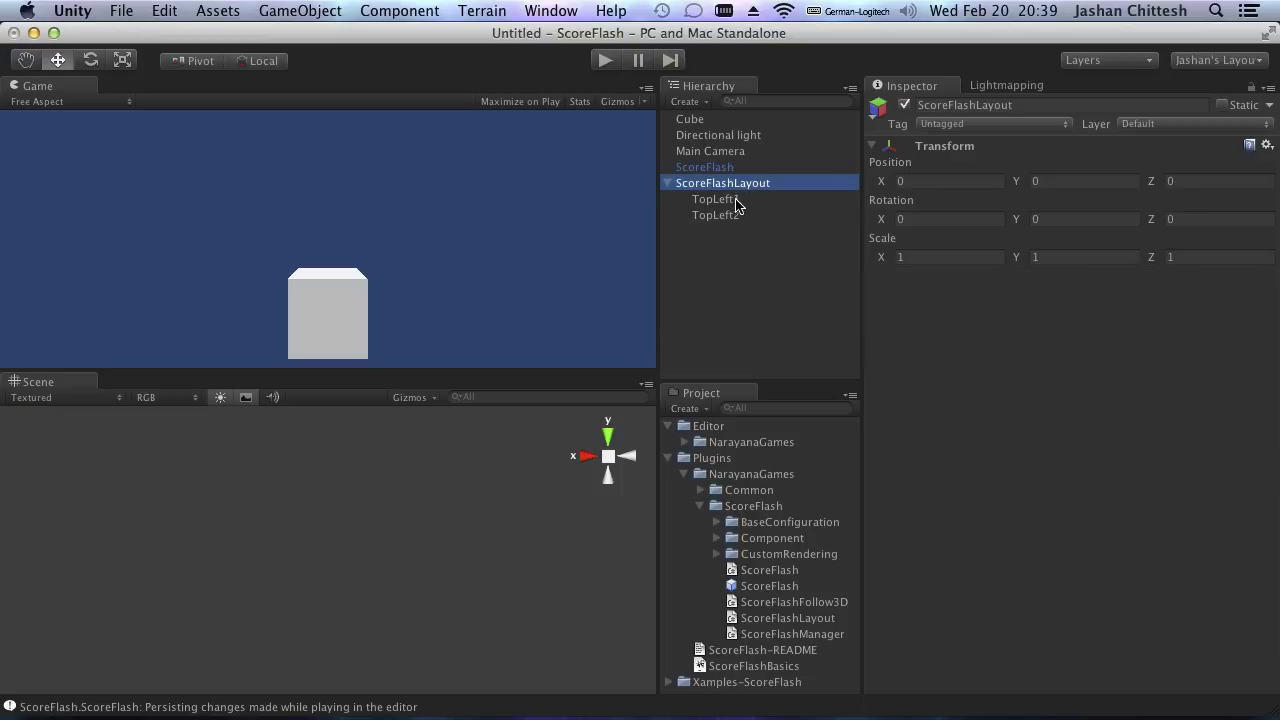
click(755, 200)
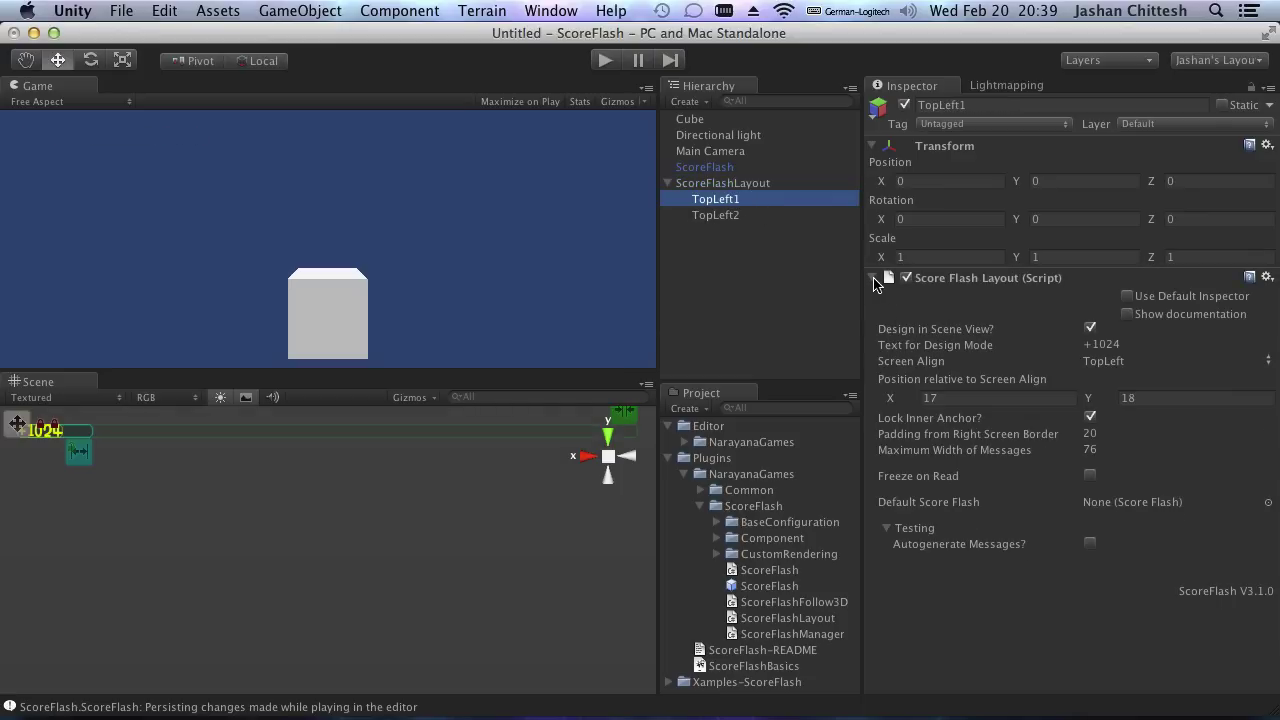
click(667, 685)
click(667, 683)
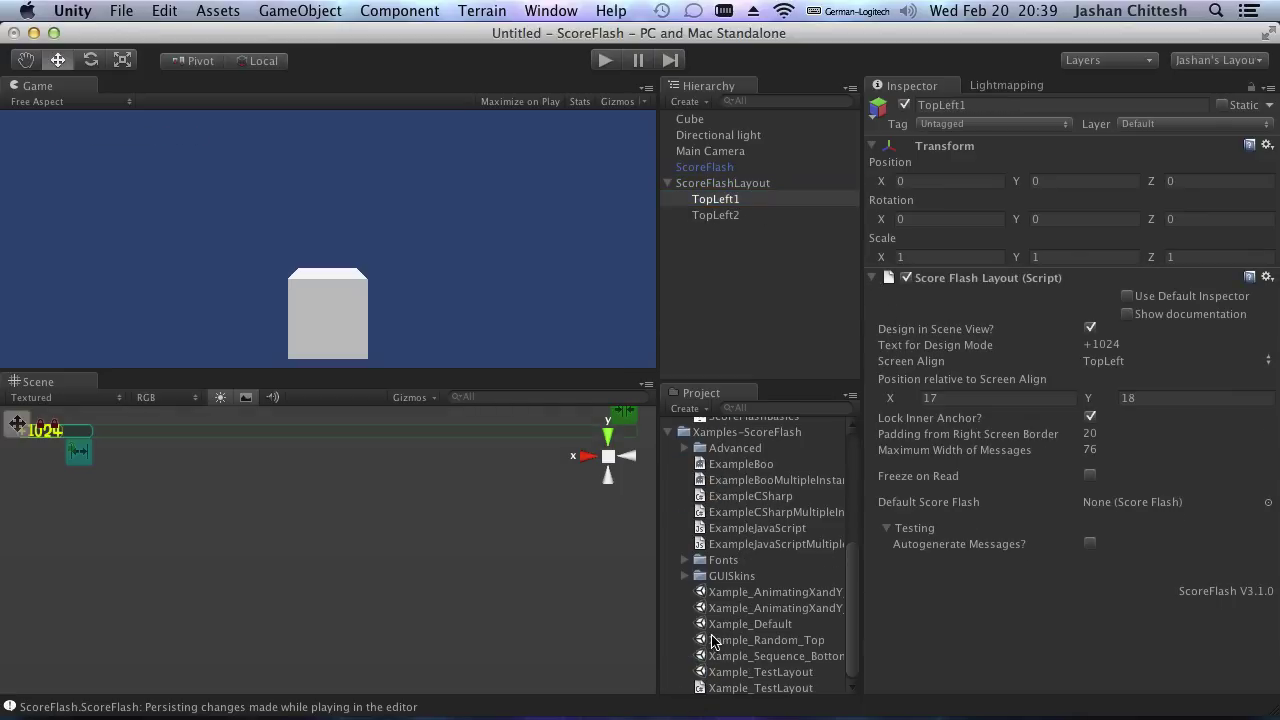
click(742, 689)
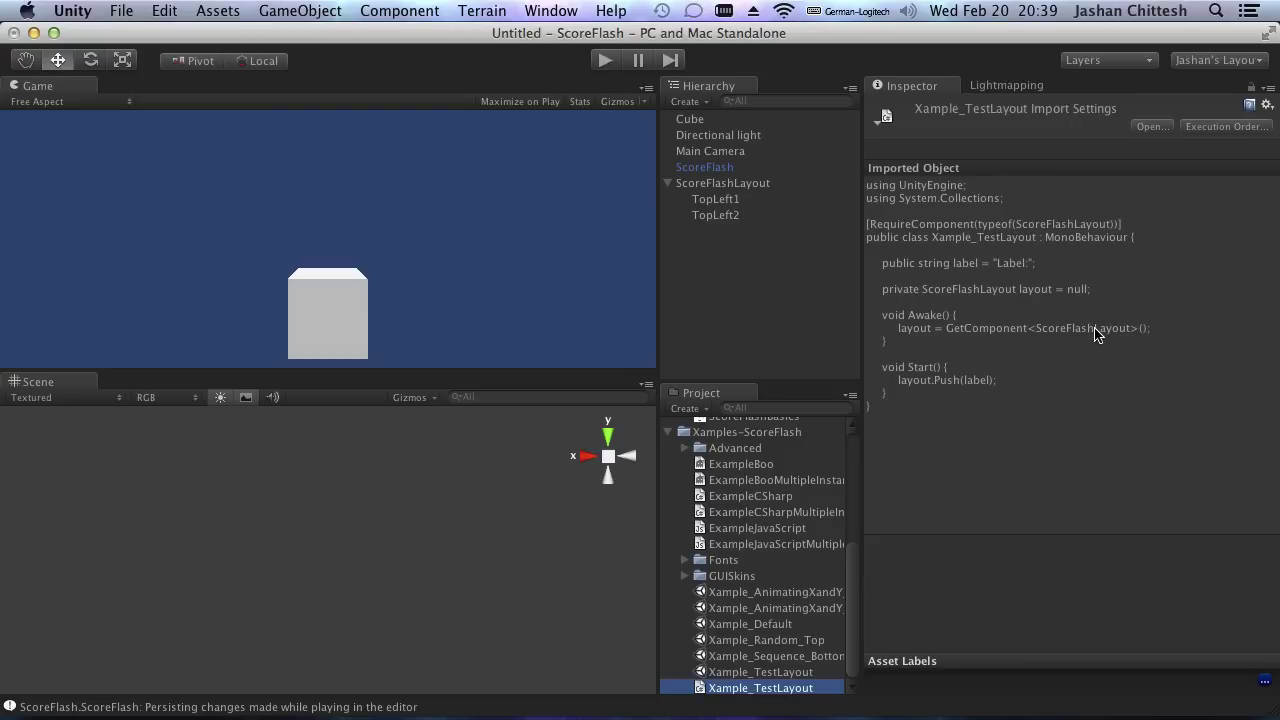
Step: Attach Xample_TestLayout to TopLeft1 and set its Label to 'Score:'
click(718, 200)
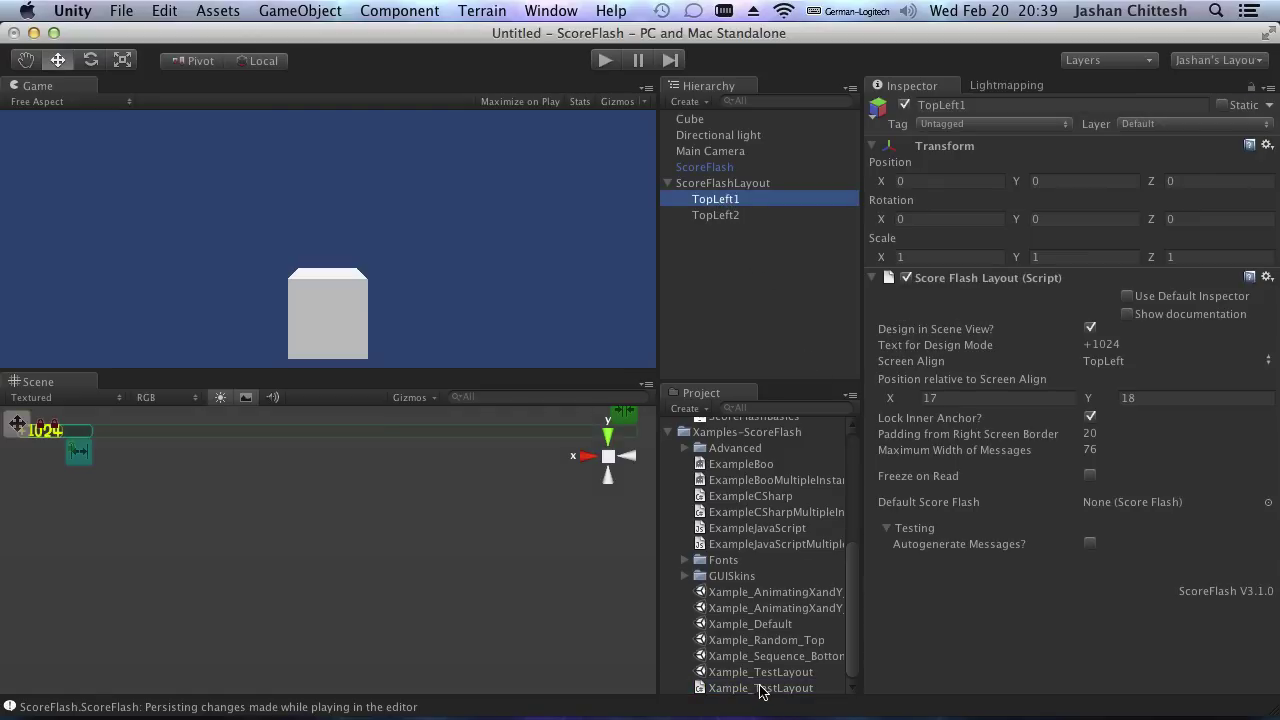
drag(762, 690, 970, 632)
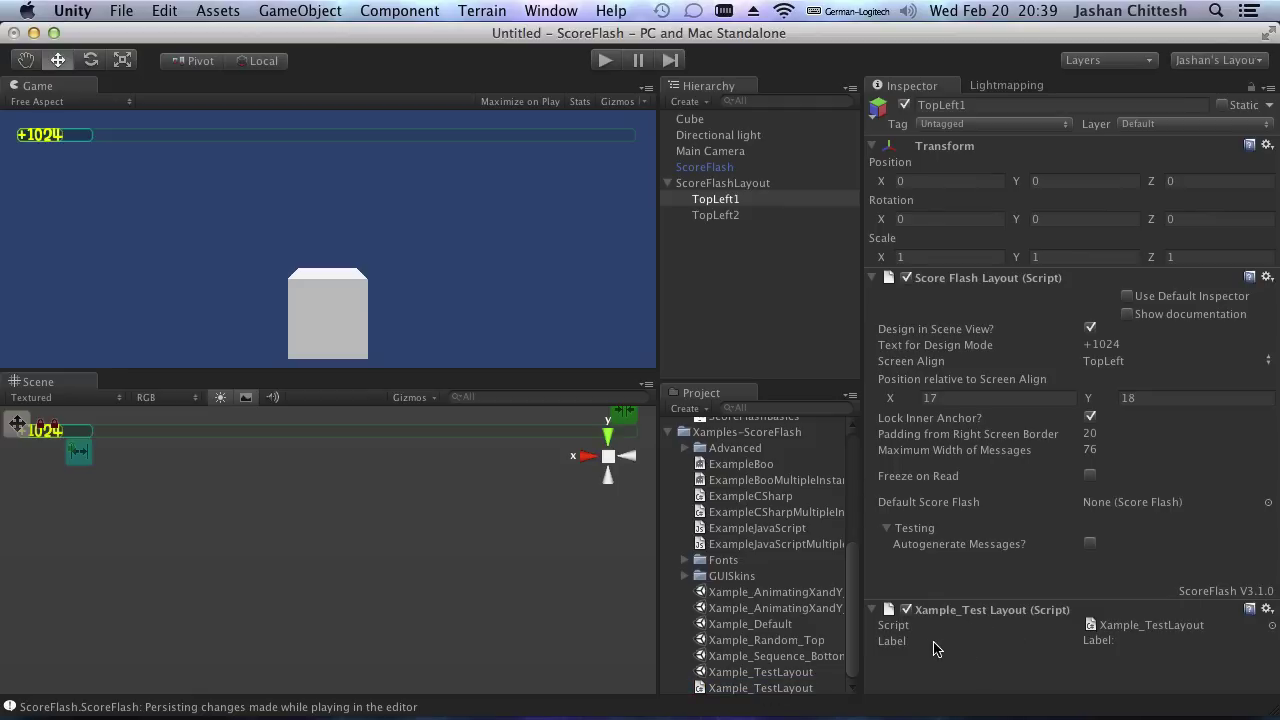
click(905, 645)
click(1105, 640)
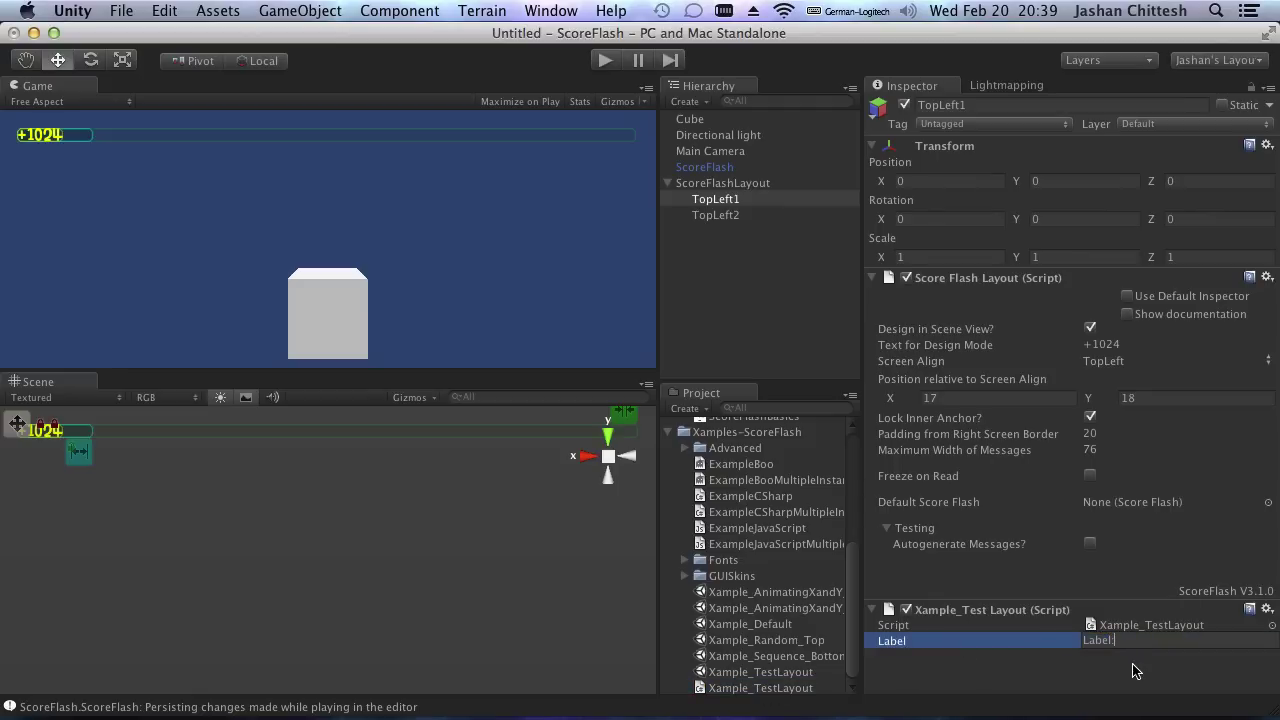
key(super+a)
text(Score:)
key(Return)
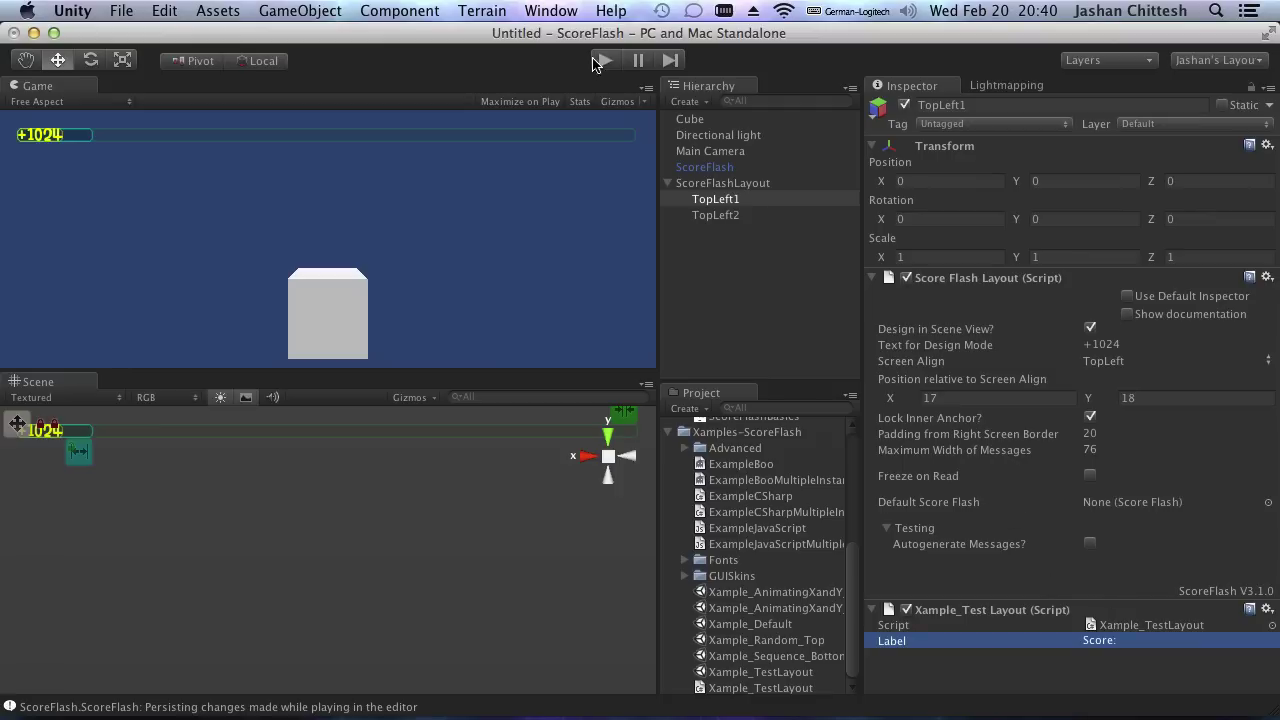
Step: Play-test to see 'Score:' at the top-left, then enable Freeze on Read on TopLeft1
key(super+p)
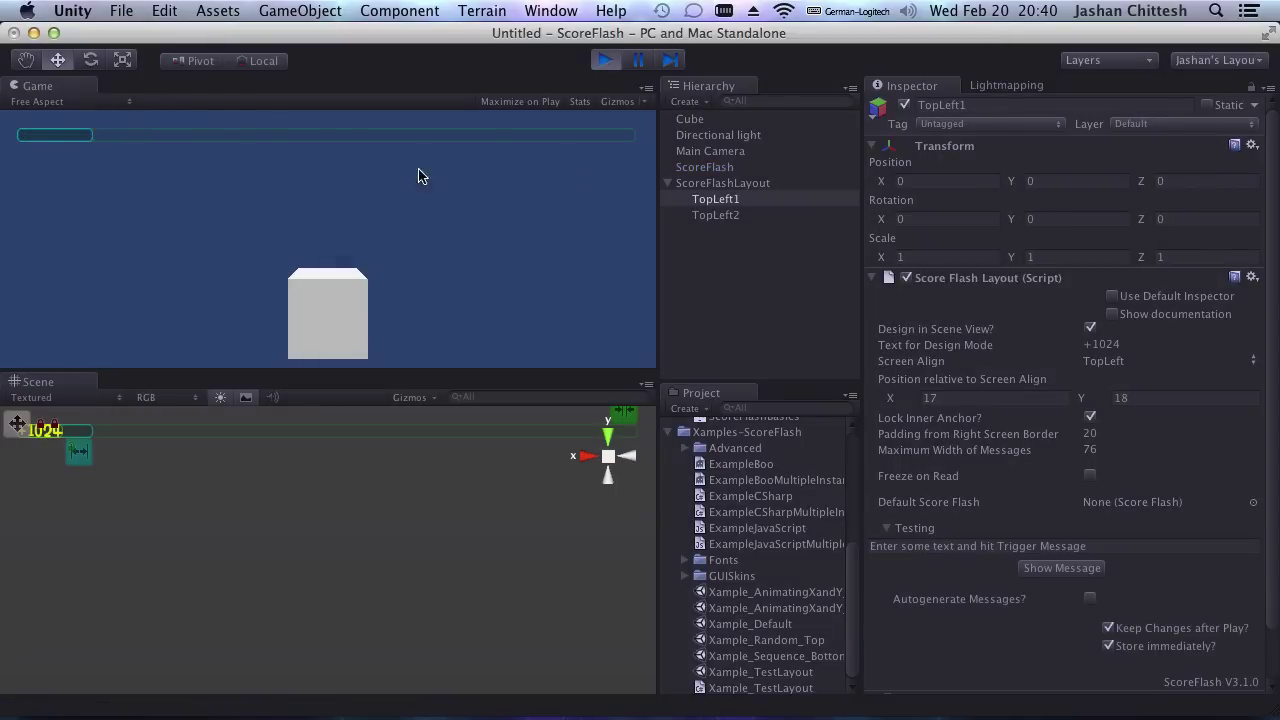
click(603, 62)
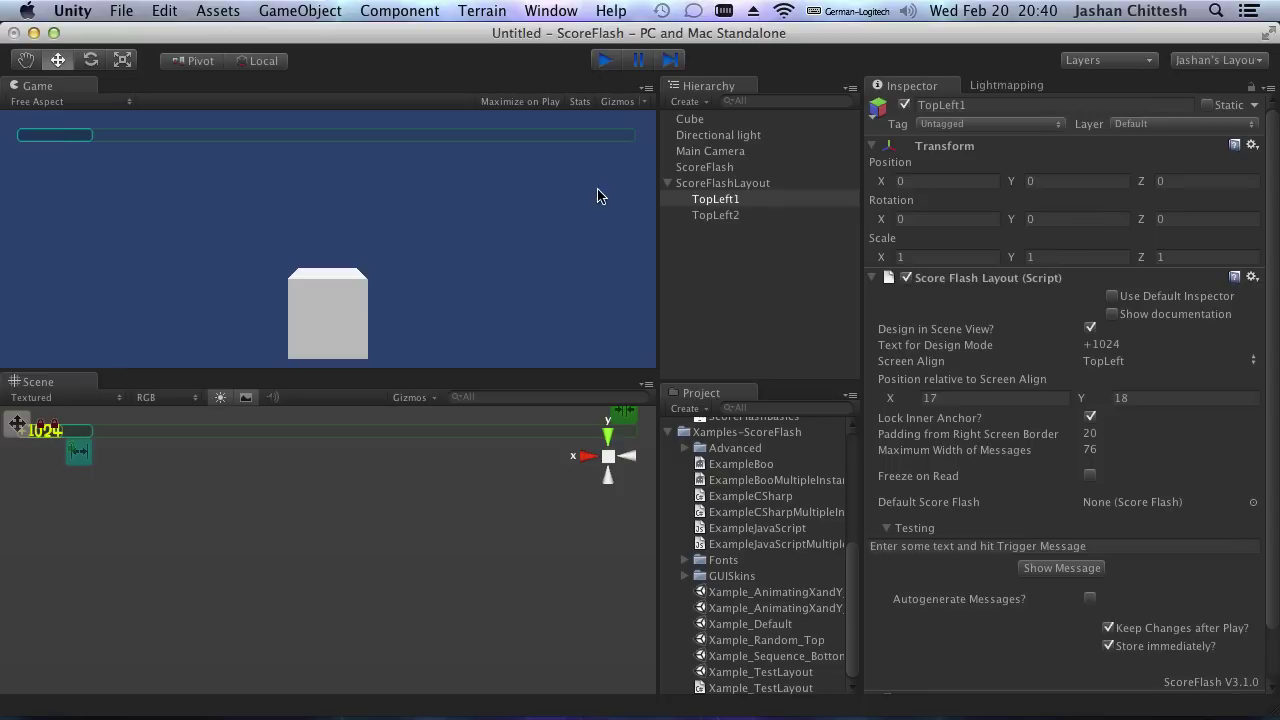
click(907, 478)
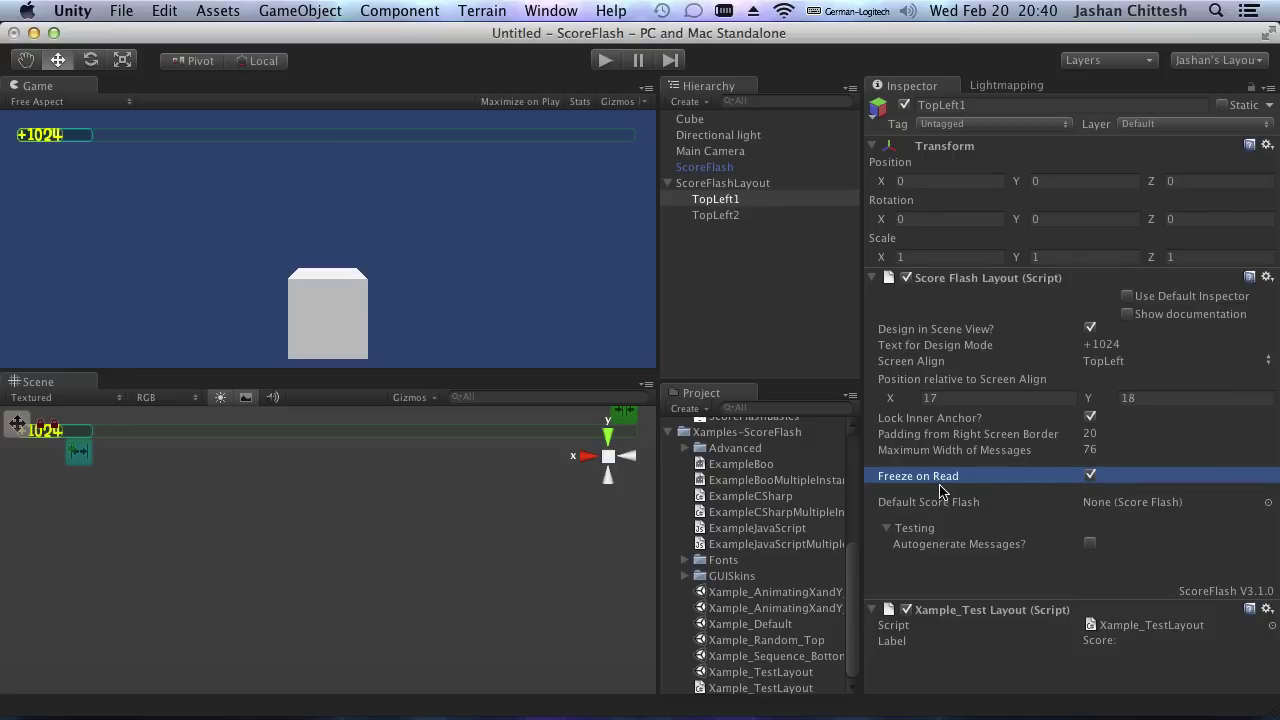
mouse_move(886, 484)
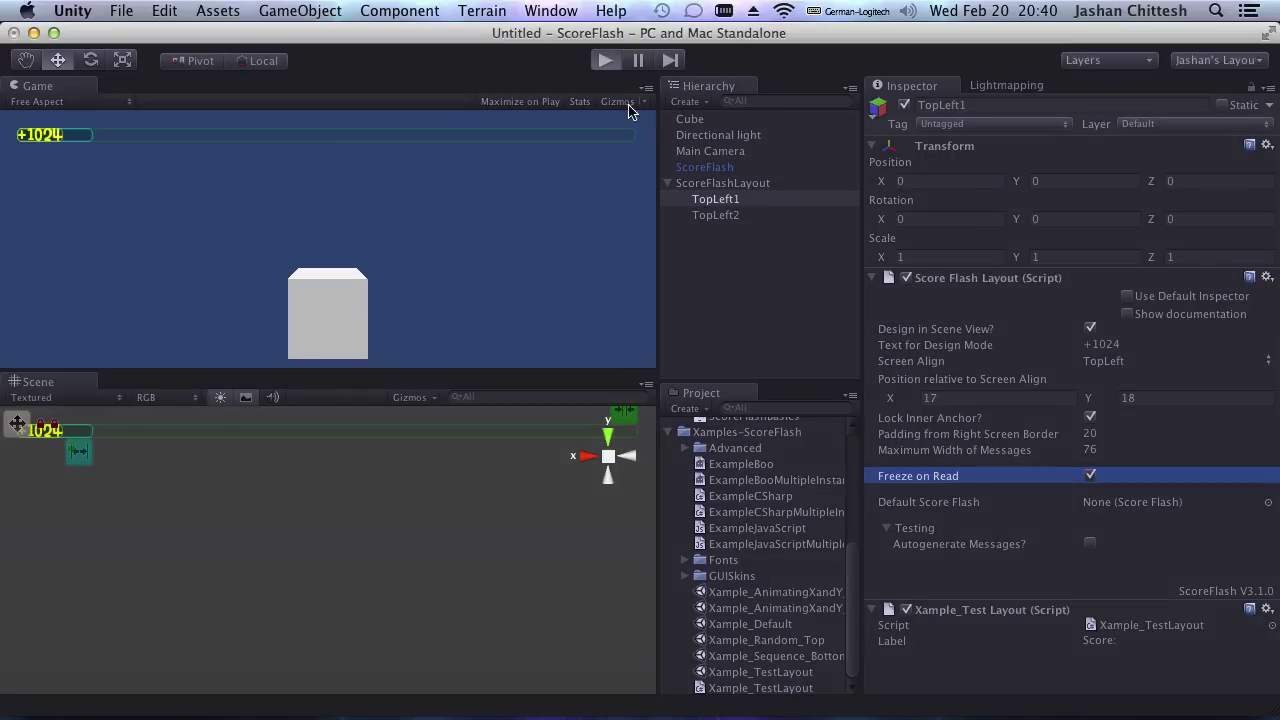
Step: In play mode, enable Autogenerate Messages on TopLeft2 and place it at 137, 33 with width 54
key(super+p)
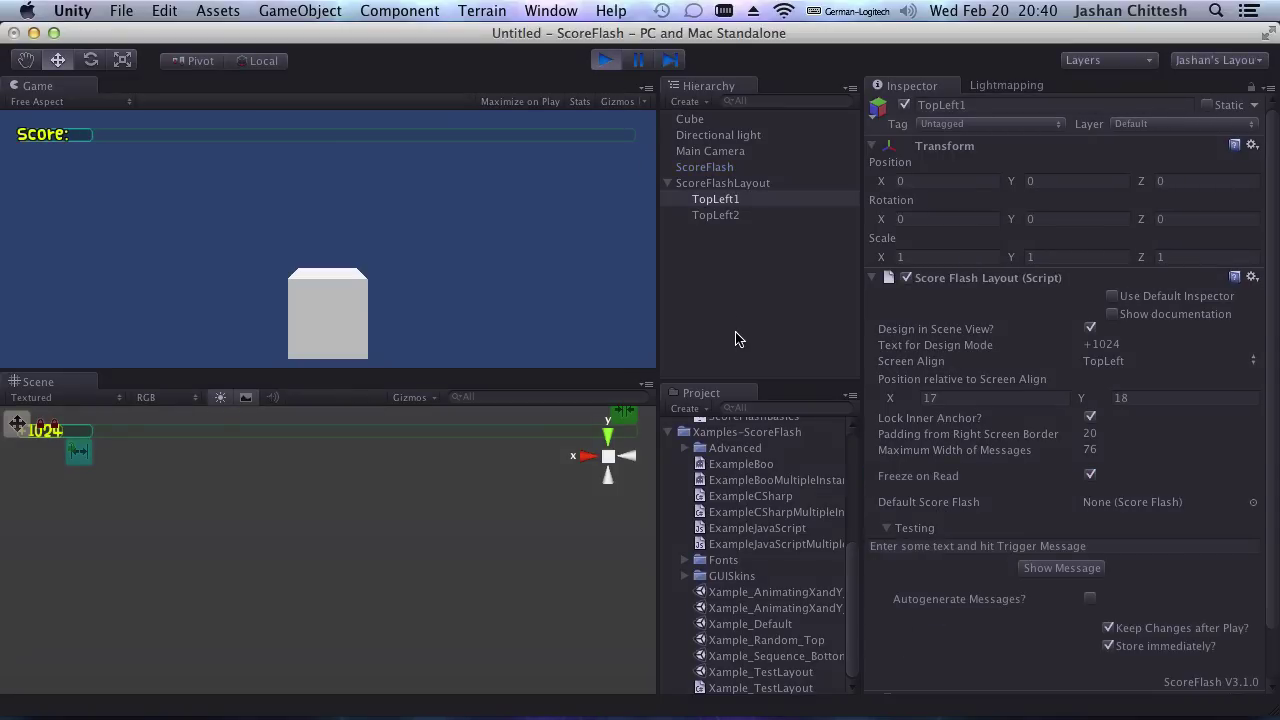
click(728, 213)
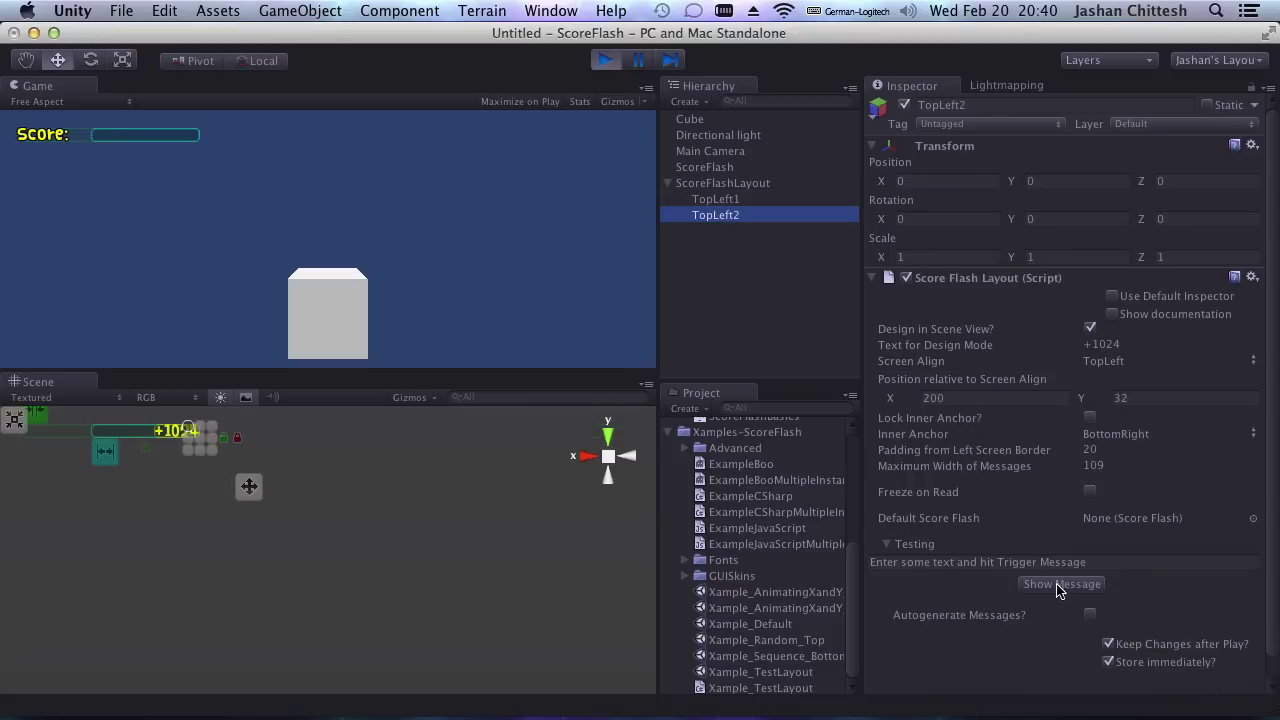
click(1090, 613)
scroll(1070, 553, down, 2)
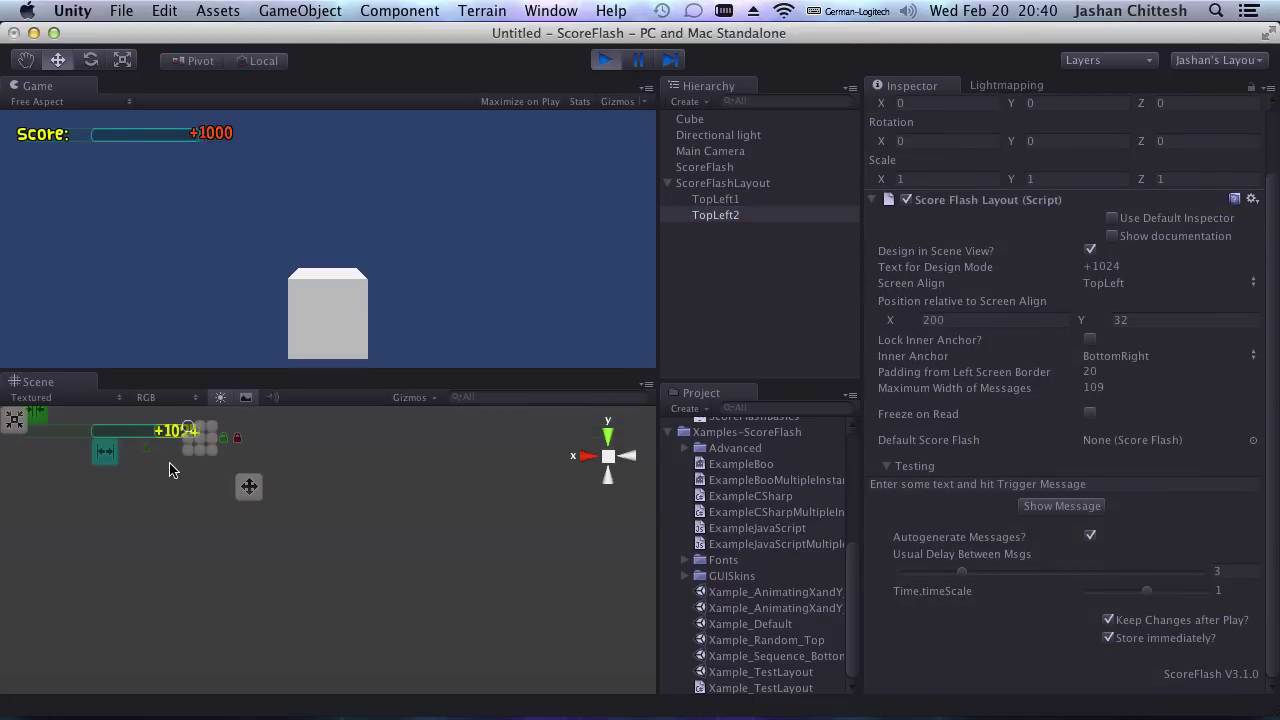
drag(106, 452, 160, 452)
drag(243, 490, 181, 490)
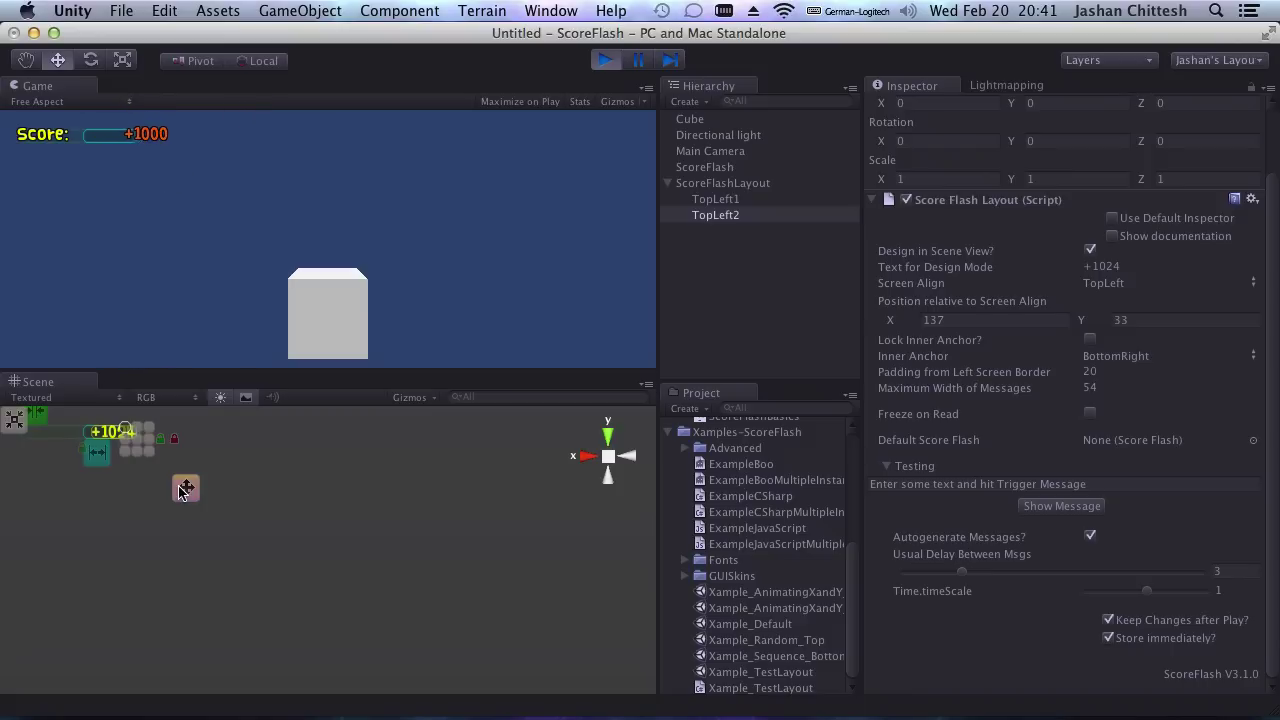
click(735, 185)
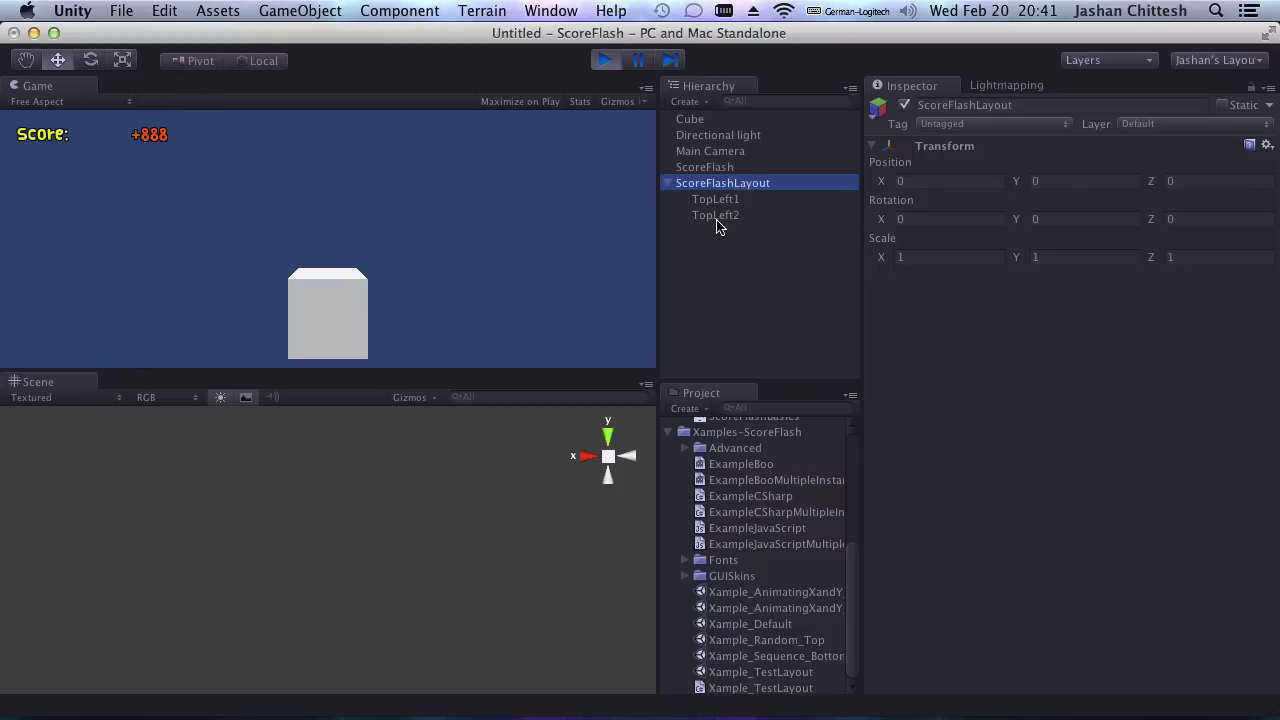
click(718, 216)
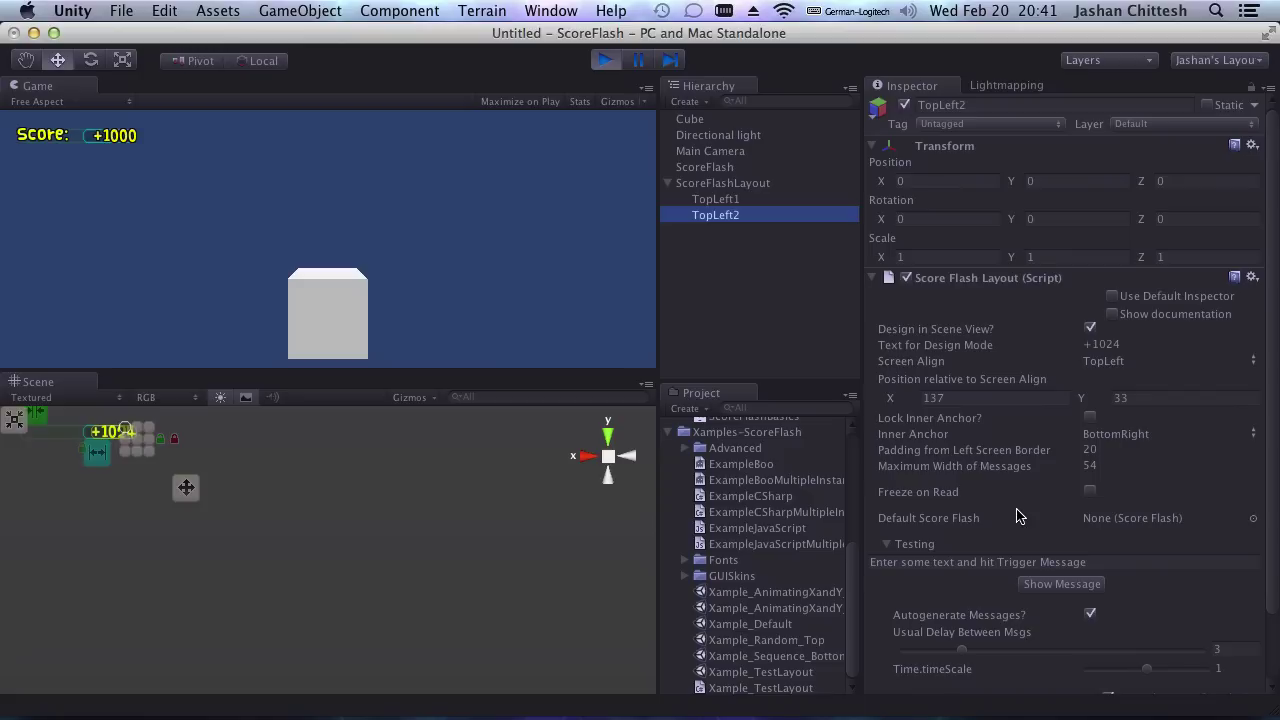
Step: Enable Freeze on Read on TopLeft2 and set the delay between messages to 5 seconds
click(1090, 492)
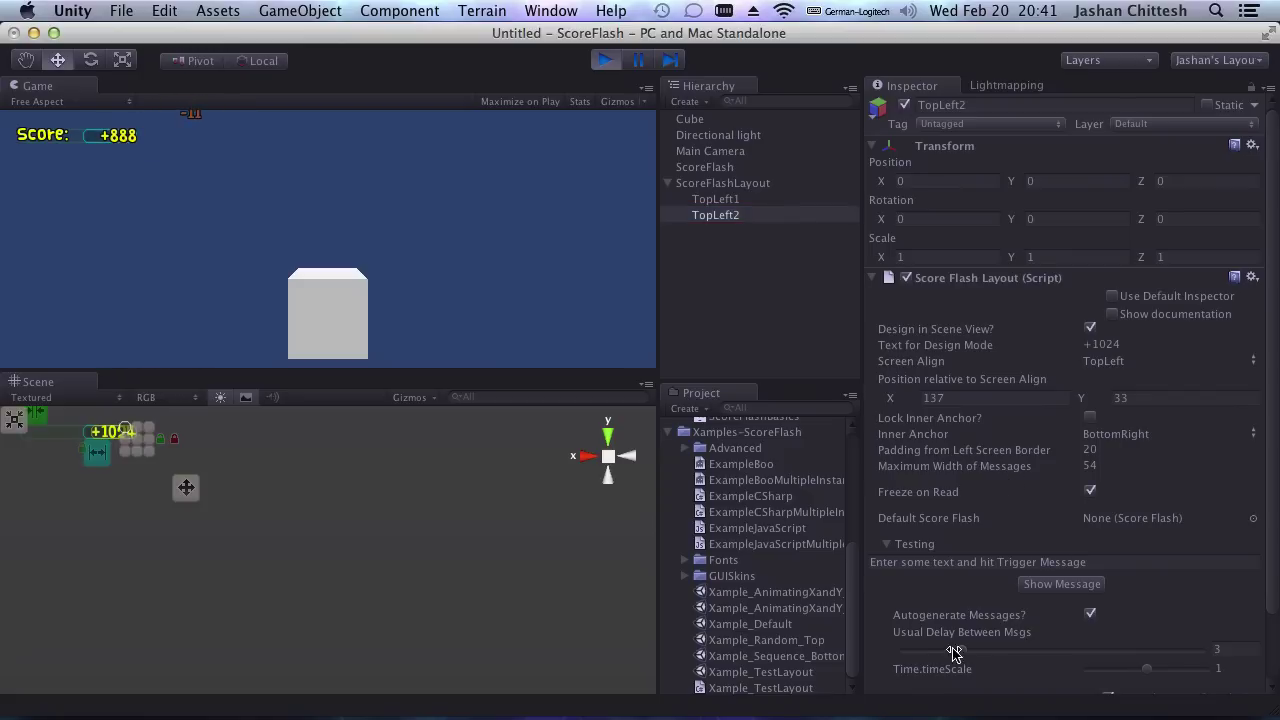
drag(962, 654, 910, 654)
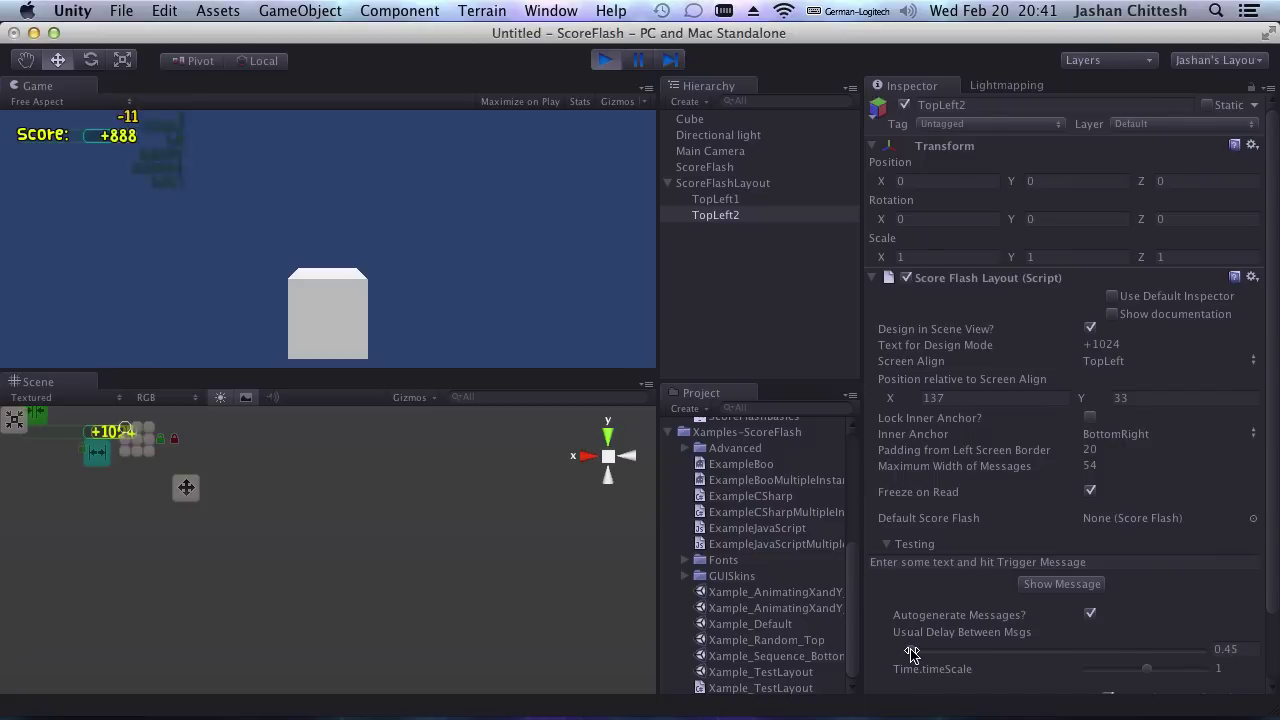
drag(910, 654, 1003, 651)
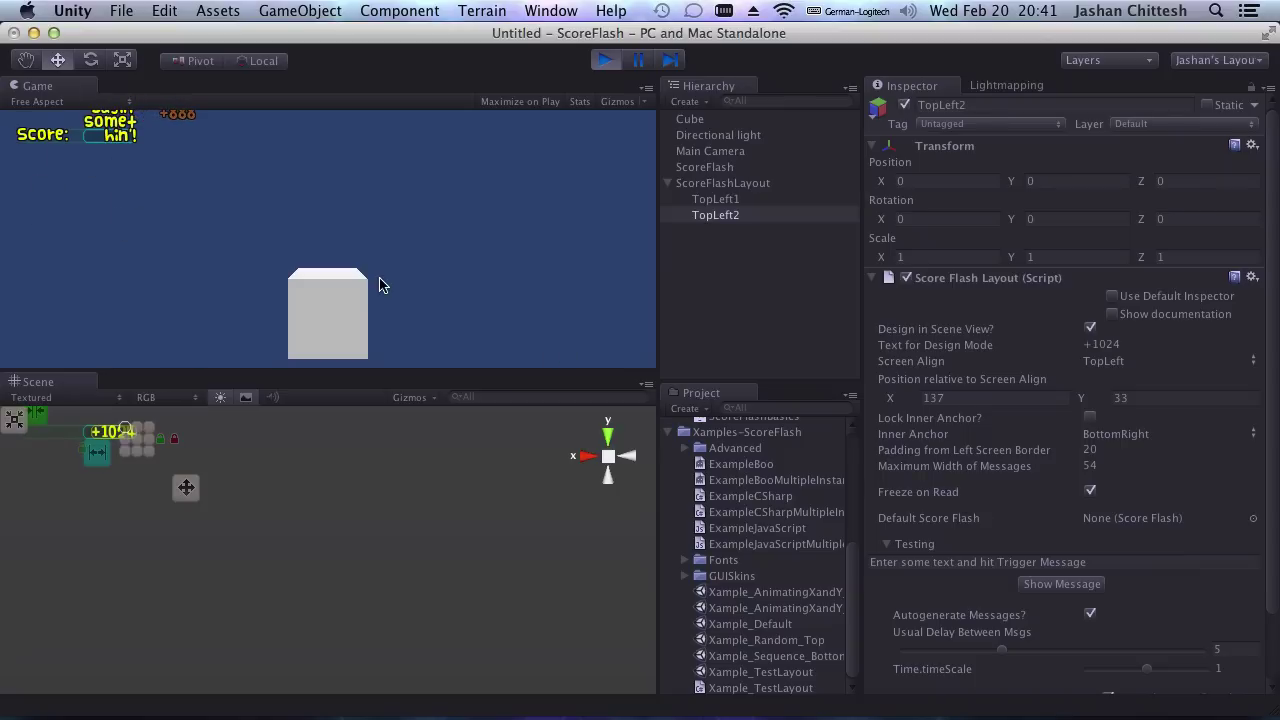
Step: Stop play mode and deactivate only the ScoreFlashLayout object, leaving its children active
click(607, 62)
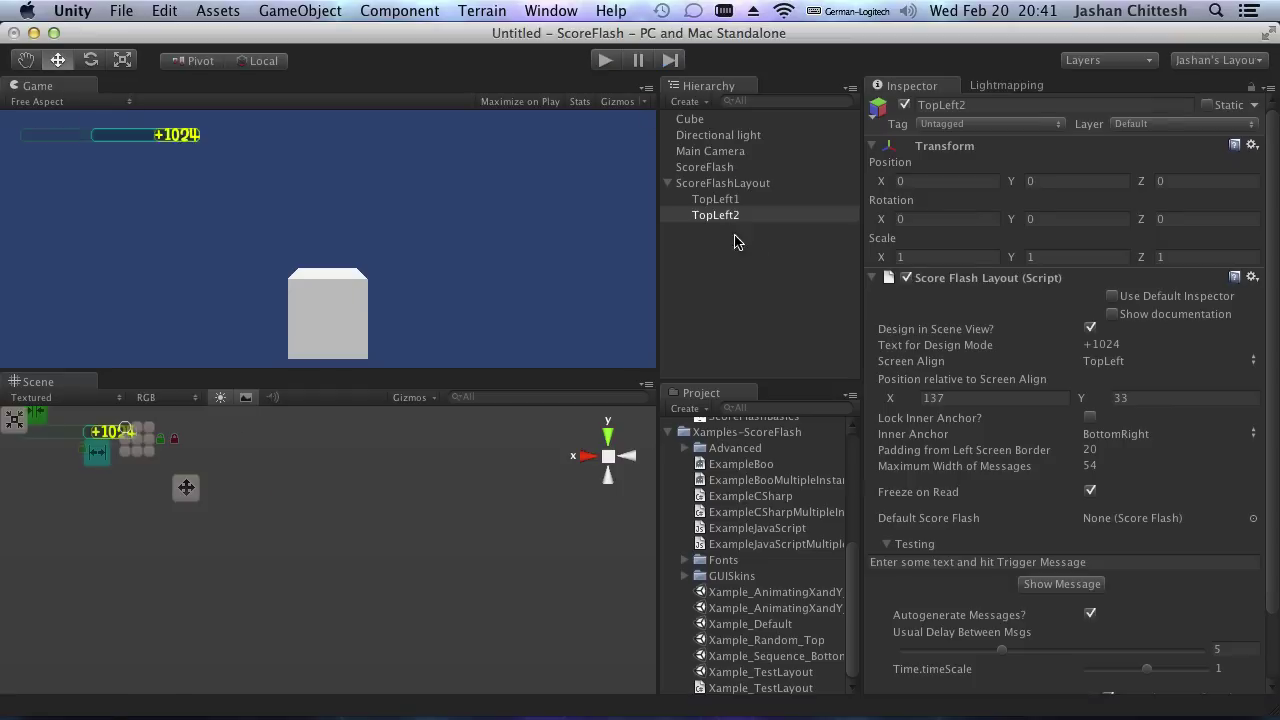
click(722, 183)
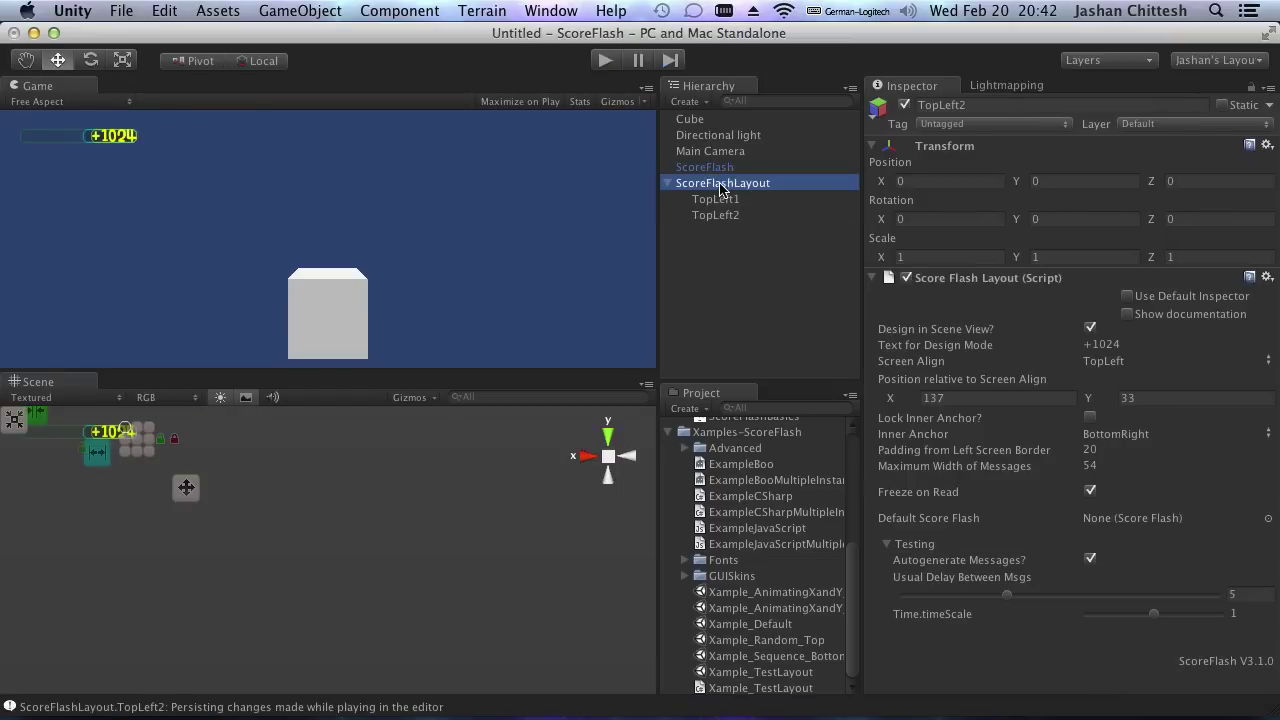
click(905, 104)
click(660, 283)
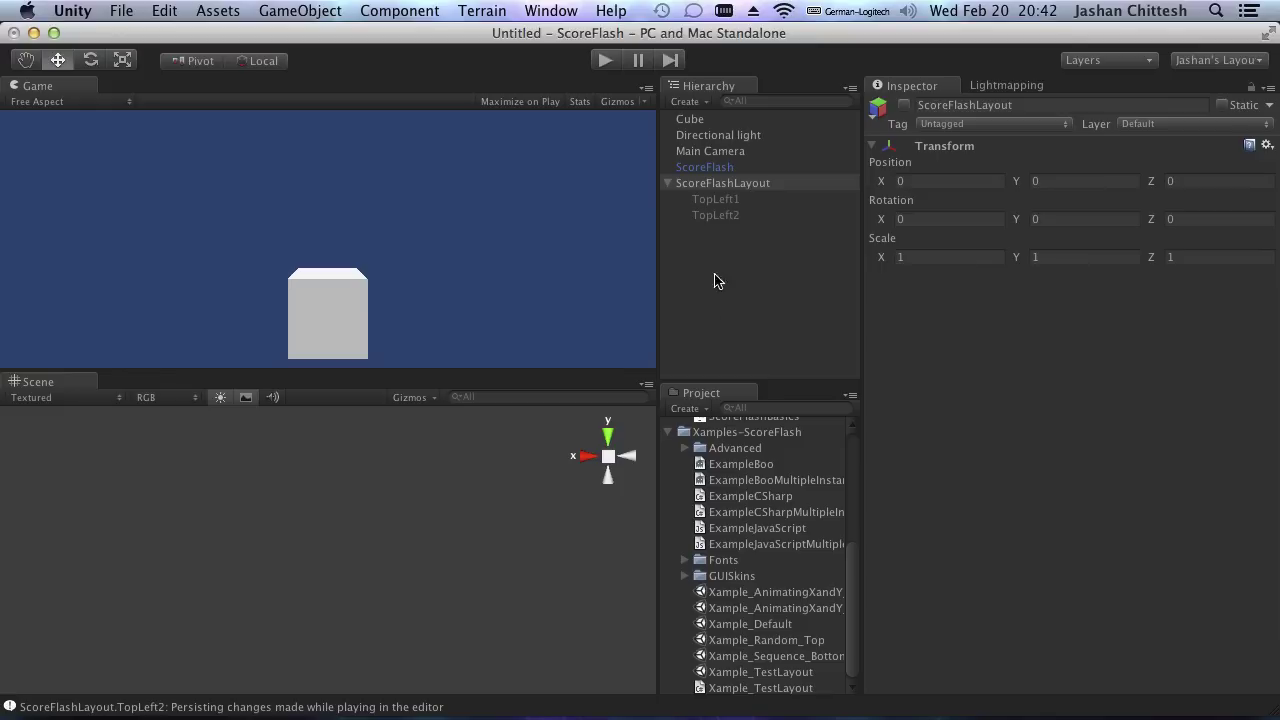
Step: Add a ScoreFlashFollow3D component to the Cube
click(720, 122)
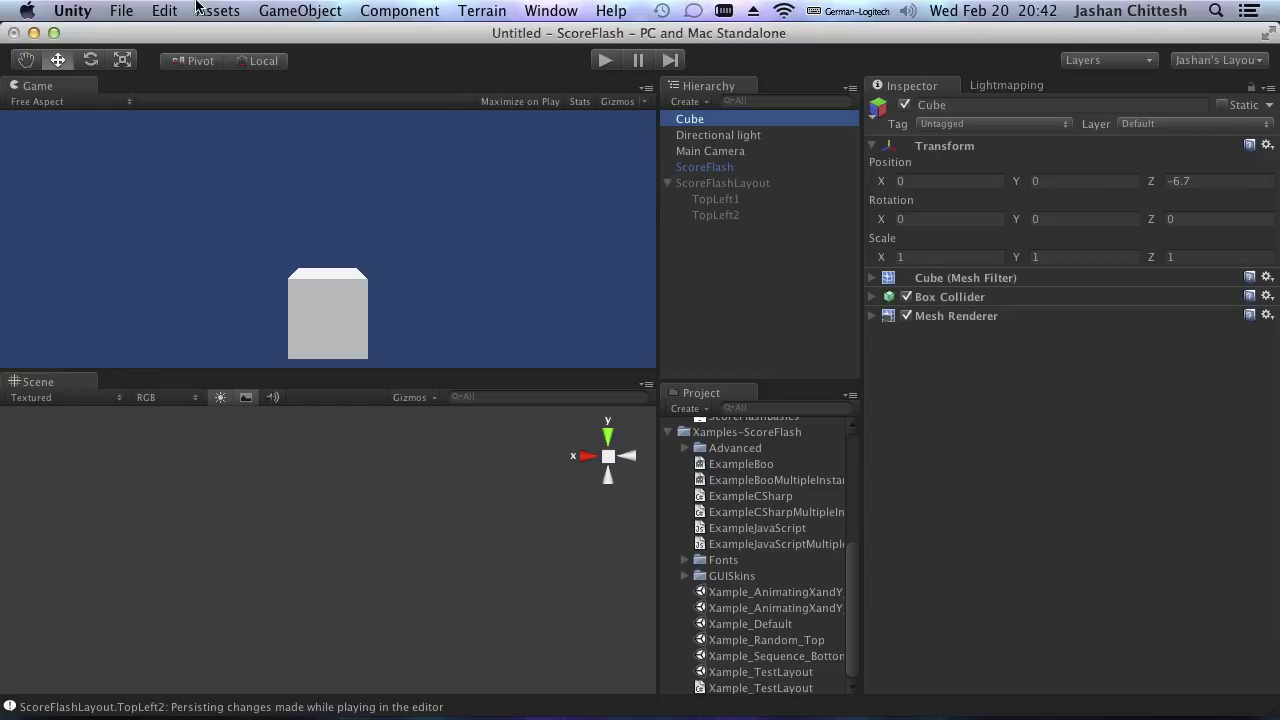
click(299, 10)
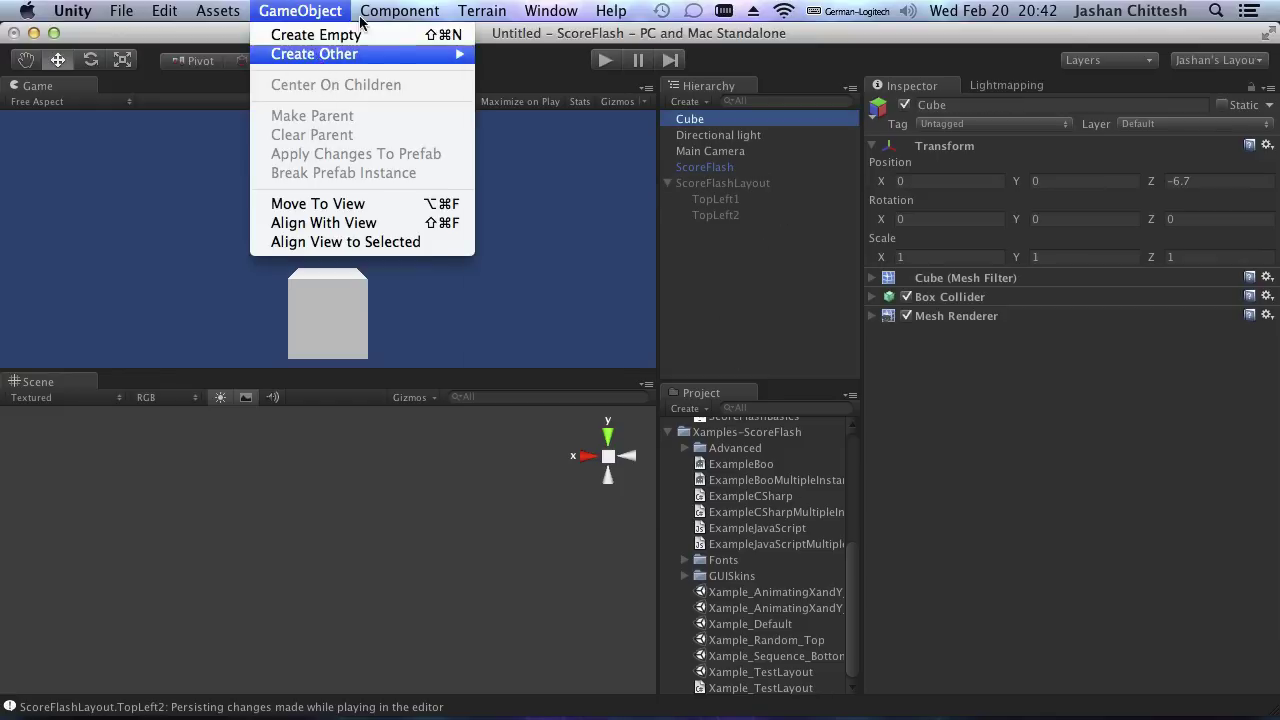
mouse_move(399, 10)
mouse_move(467, 192)
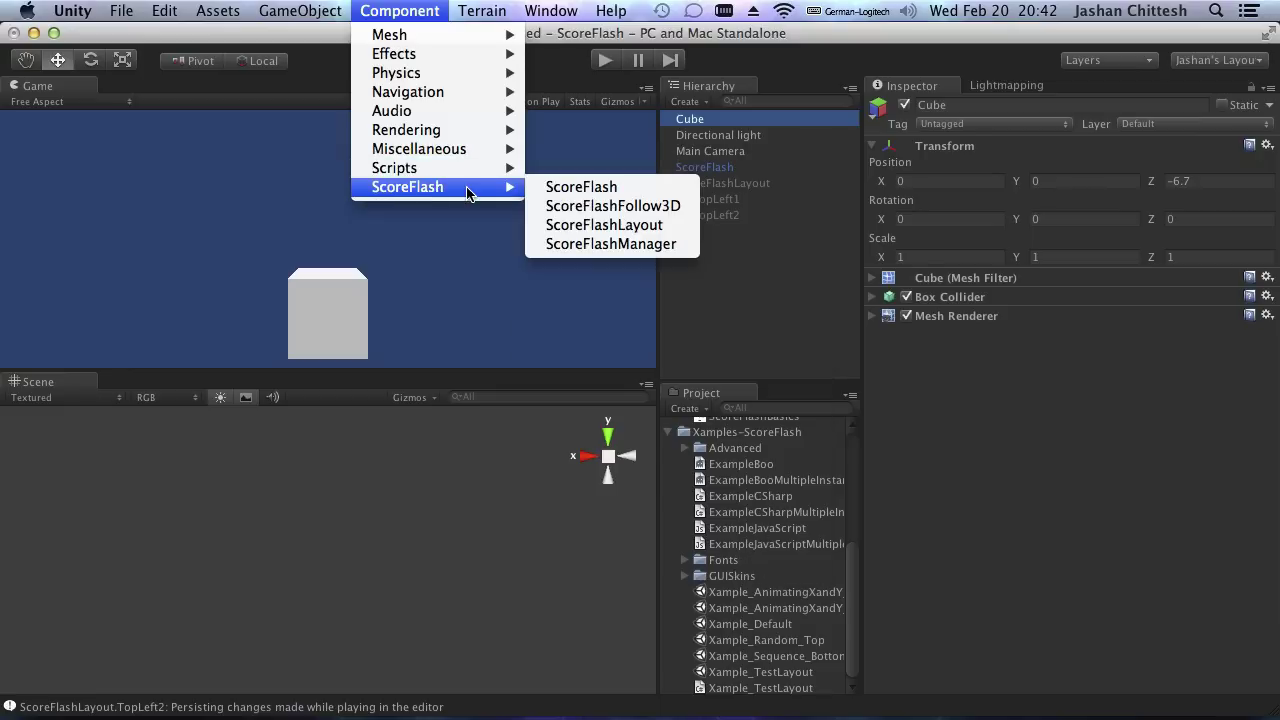
click(610, 207)
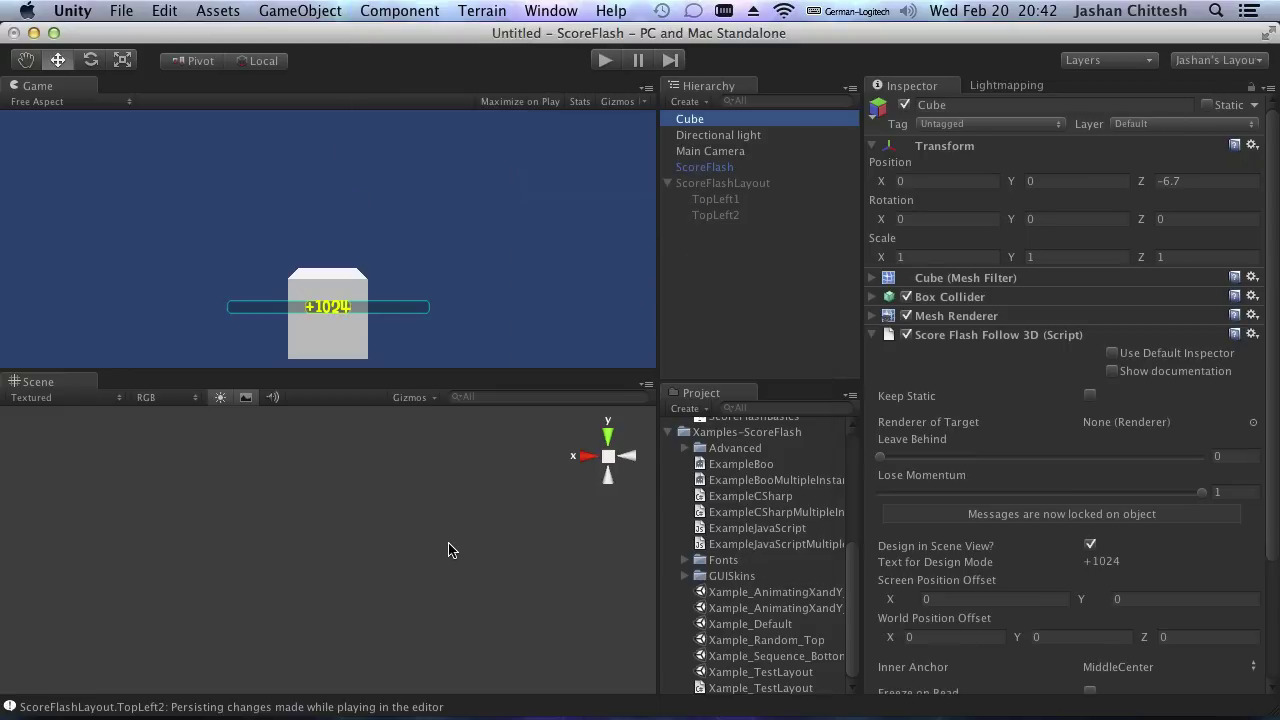
Step: Position the Cube's +1024 follow label above it with screen offset -1, 28
key(f)
alt+drag(457, 534, 352, 581)
alt+right_drag(352, 581, 330, 525)
drag(333, 478, 345, 450)
drag(385, 522, 437, 443)
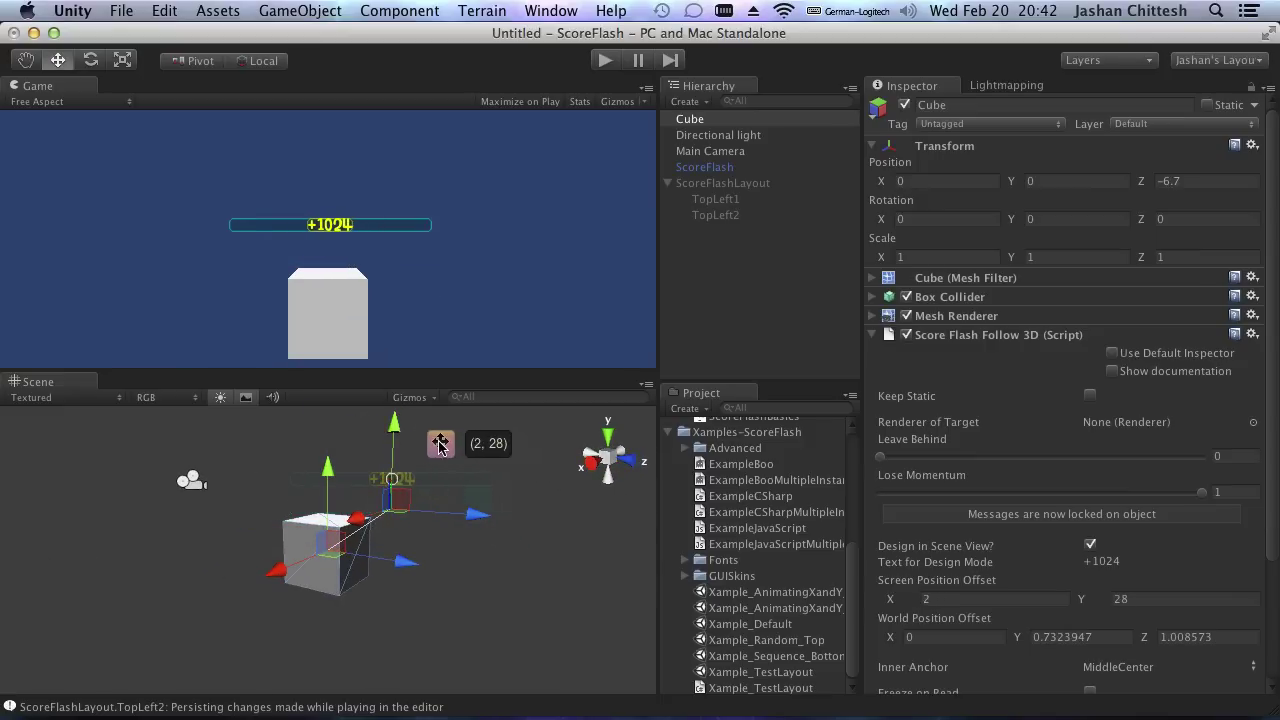
click(437, 606)
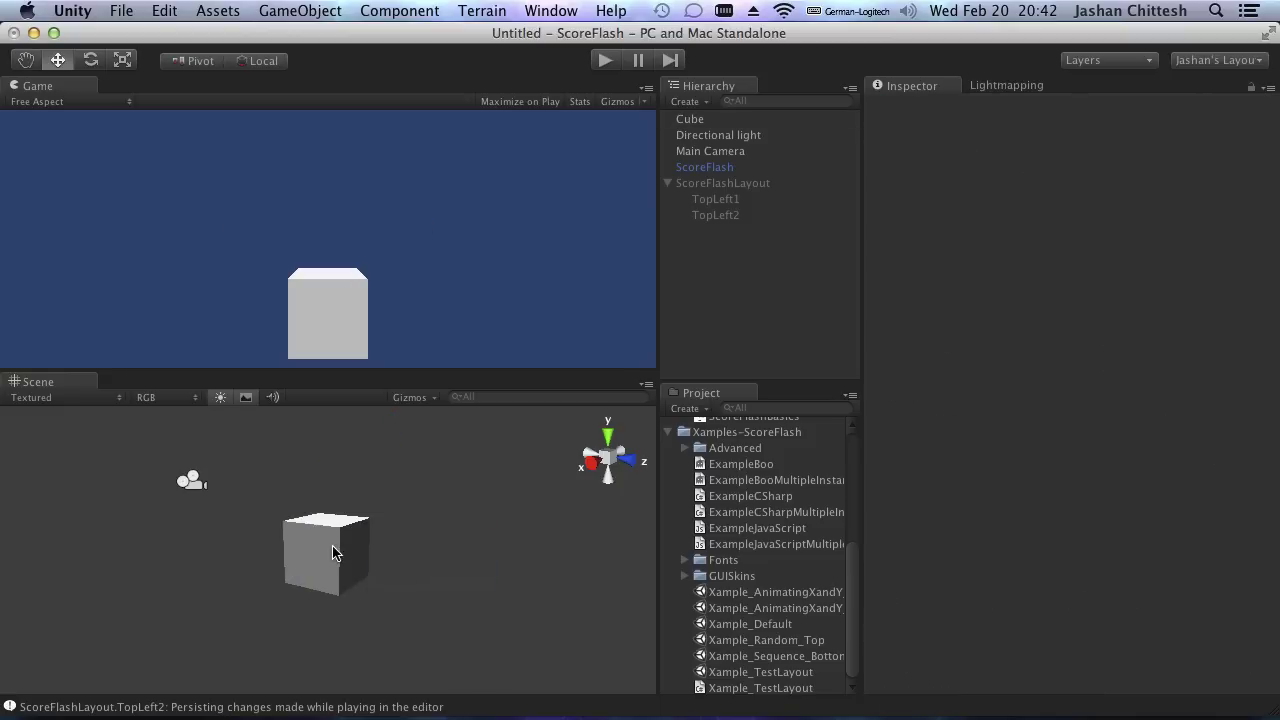
click(332, 545)
alt+drag(476, 574, 520, 605)
click(438, 568)
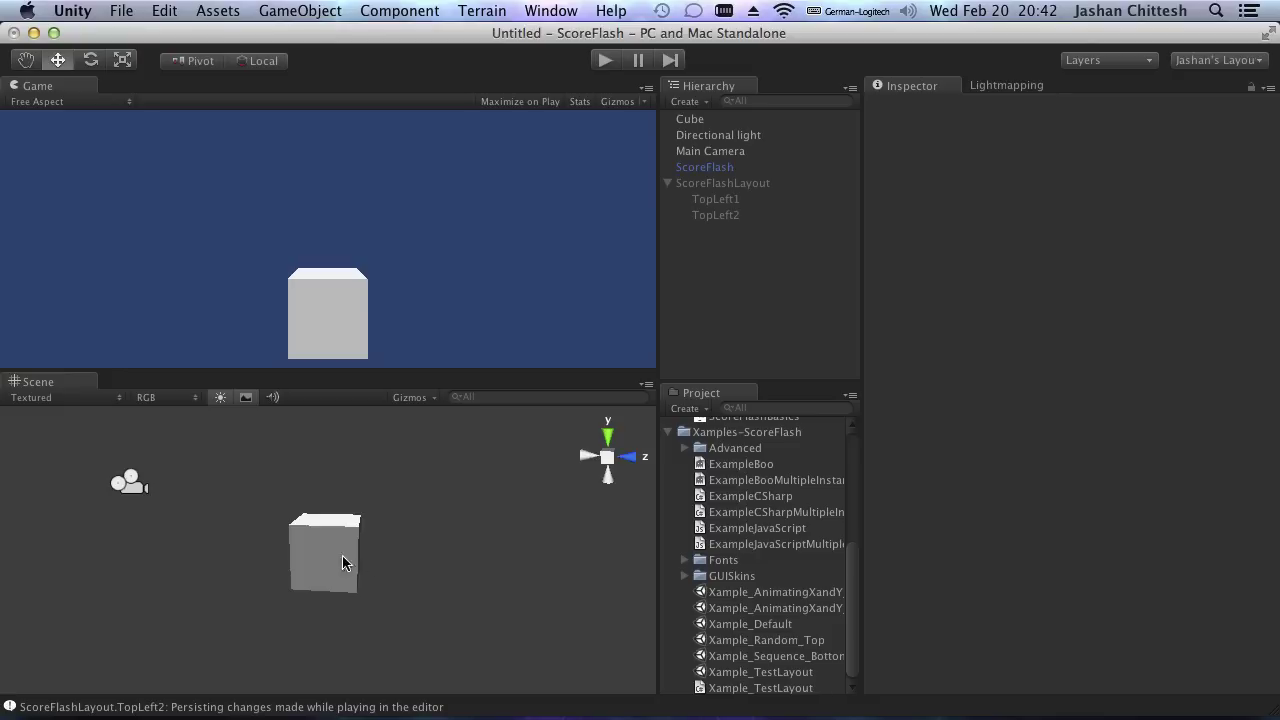
click(348, 563)
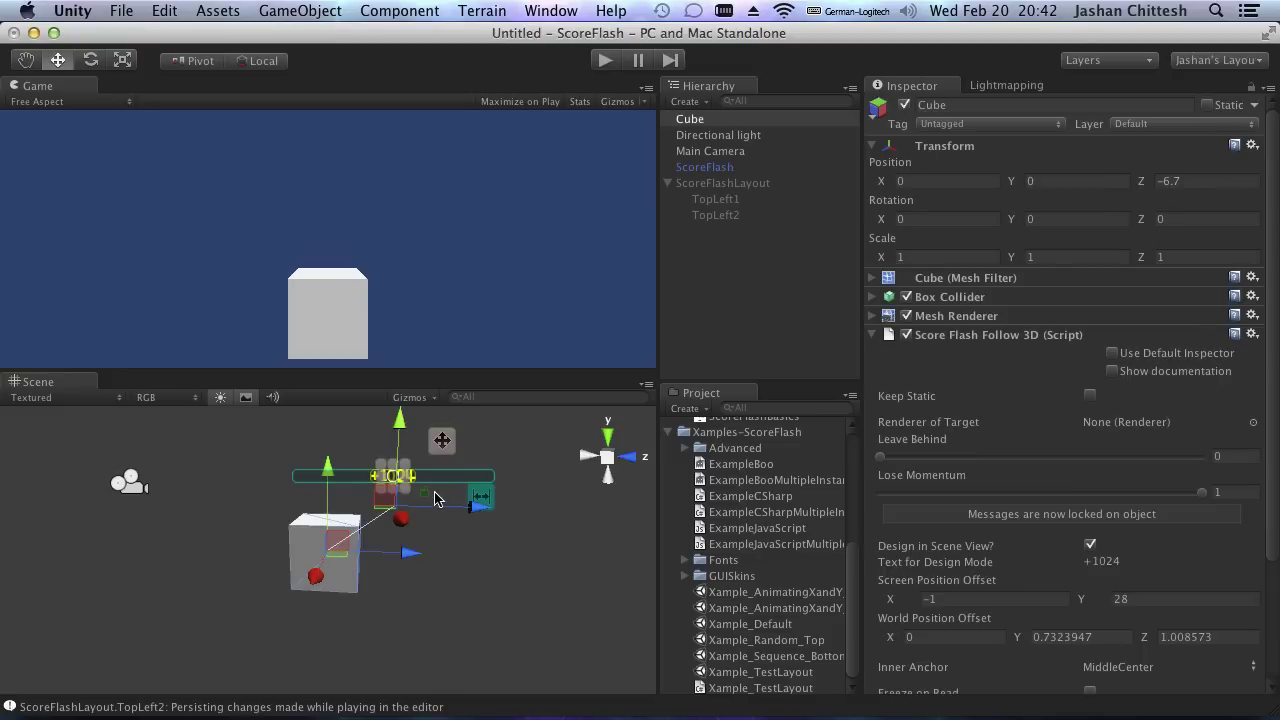
click(432, 500)
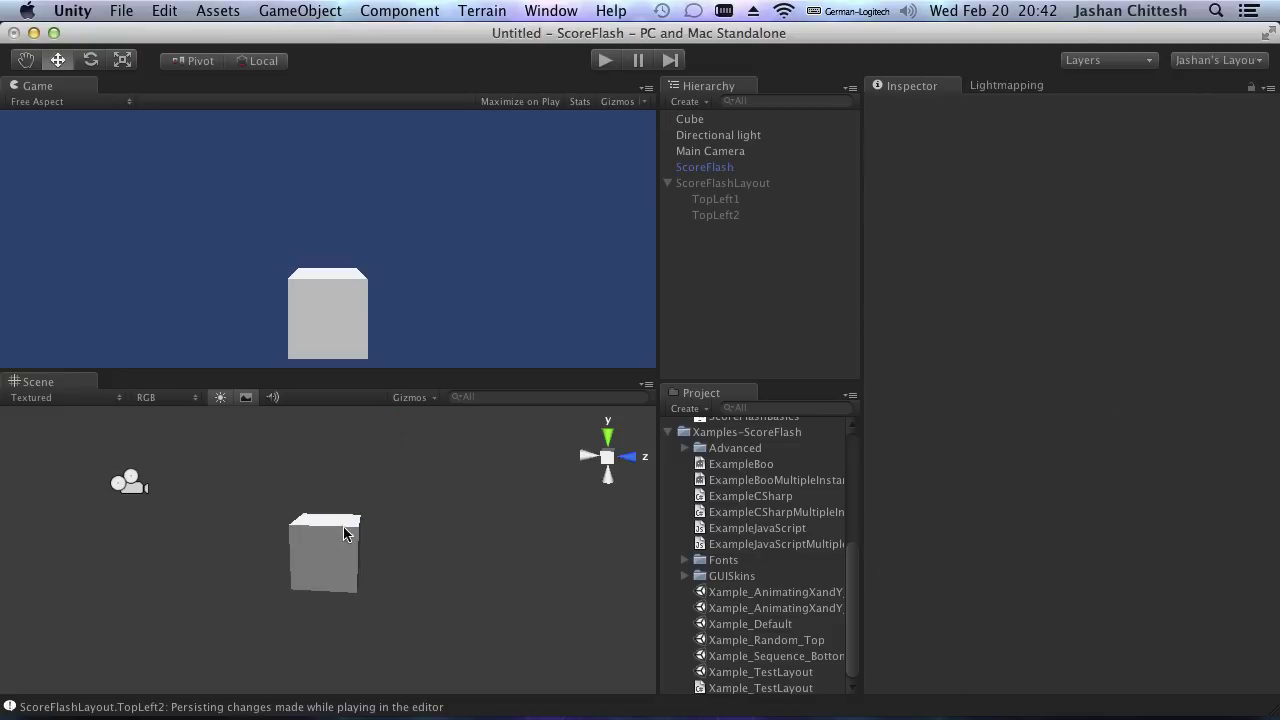
click(331, 561)
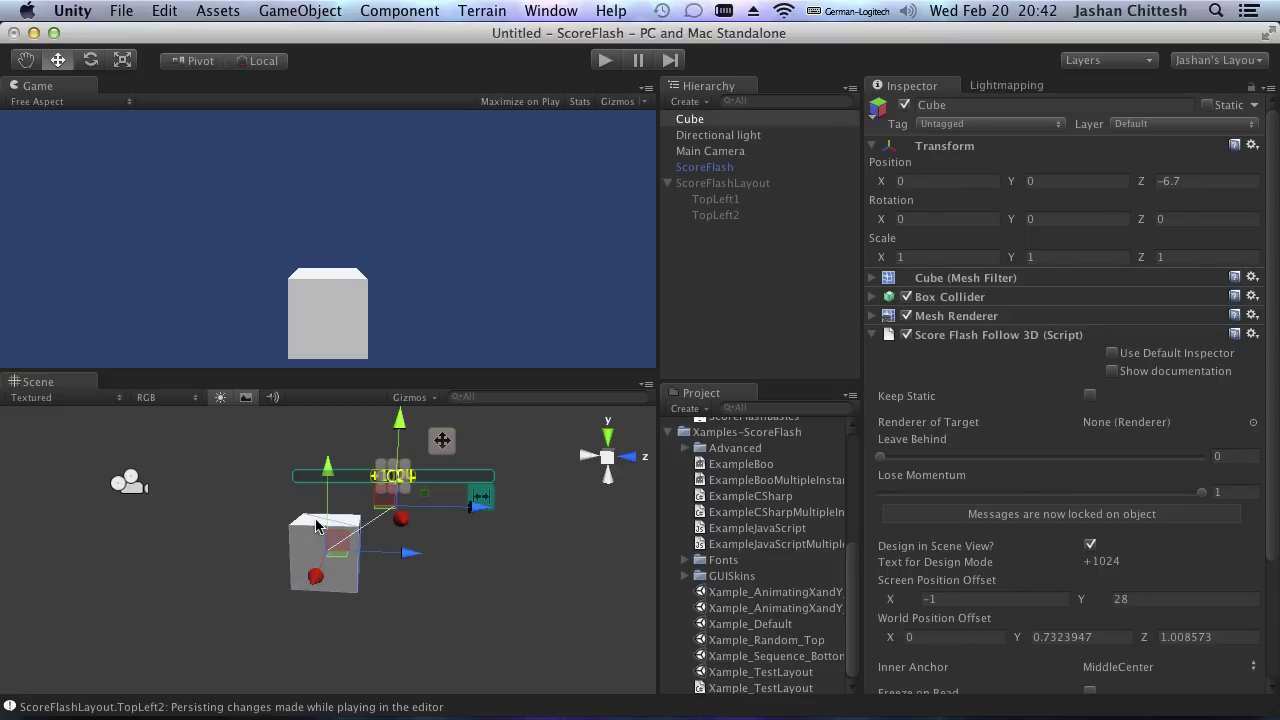
Step: Move ScoreFlash's 'Hello World!' message to offset 127, 6, then review TopLeft1 and TopLeft2
click(720, 168)
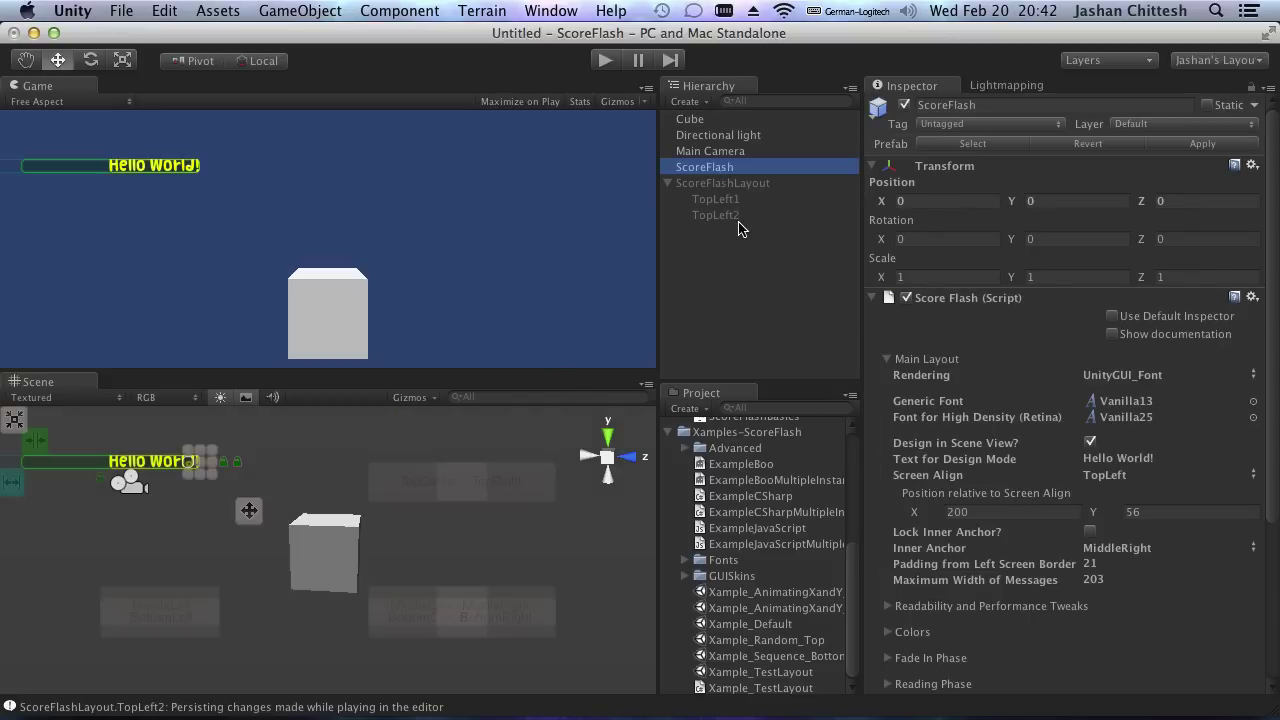
drag(250, 511, 167, 500)
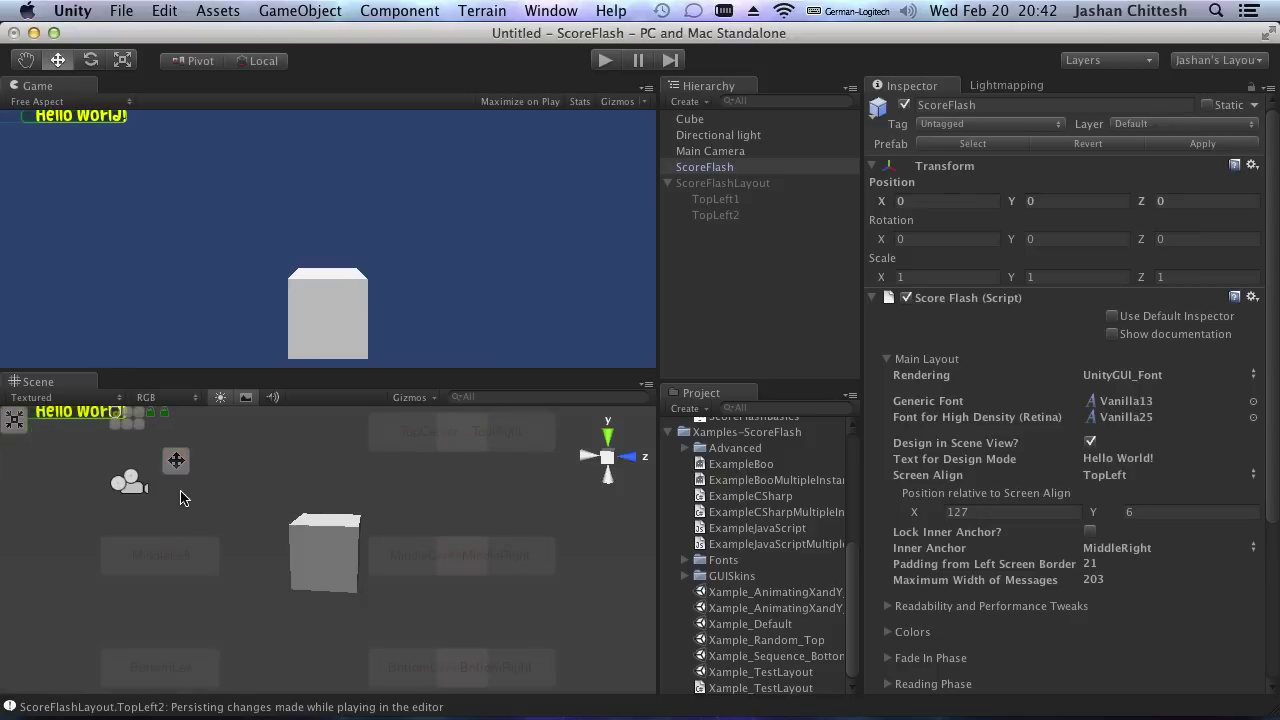
click(716, 172)
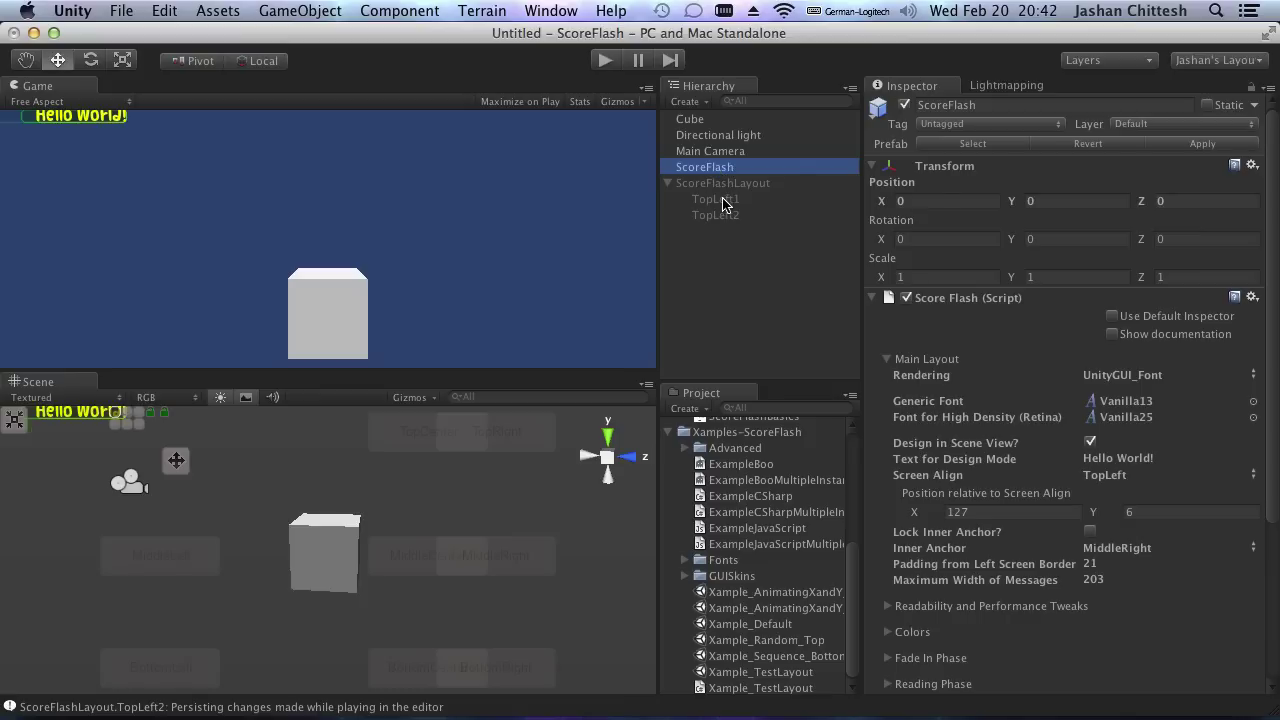
click(724, 203)
click(722, 215)
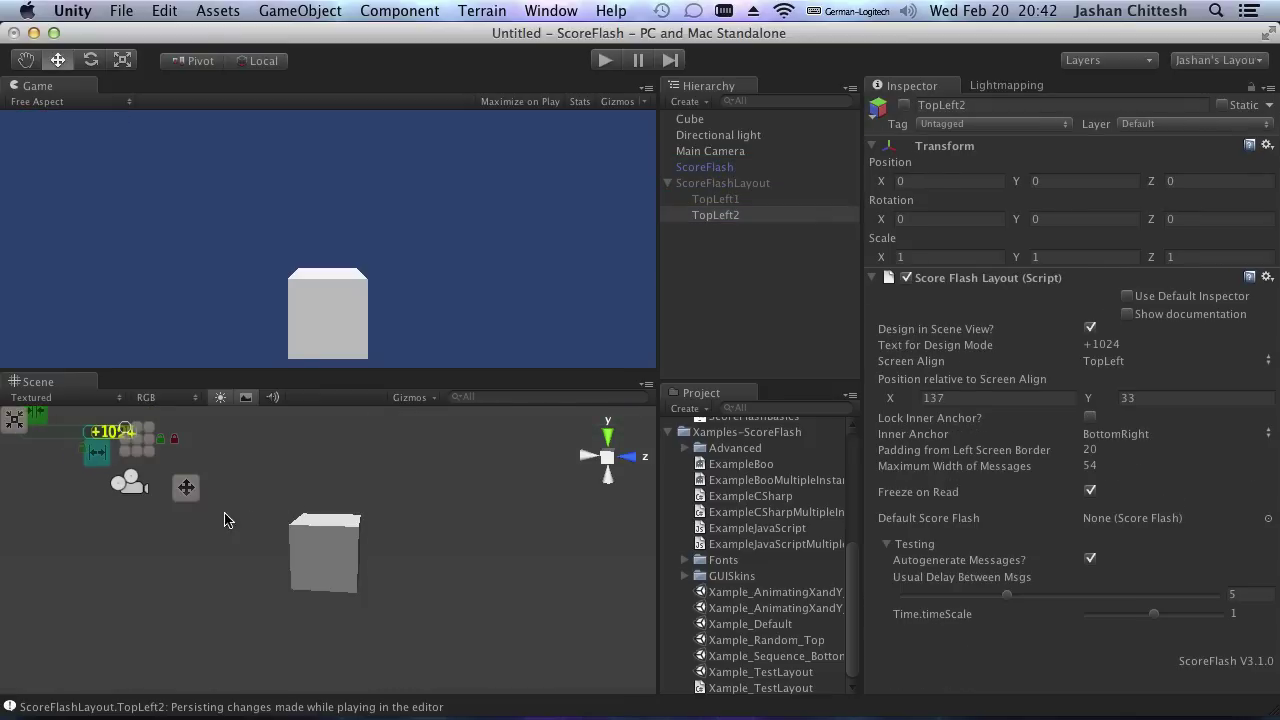